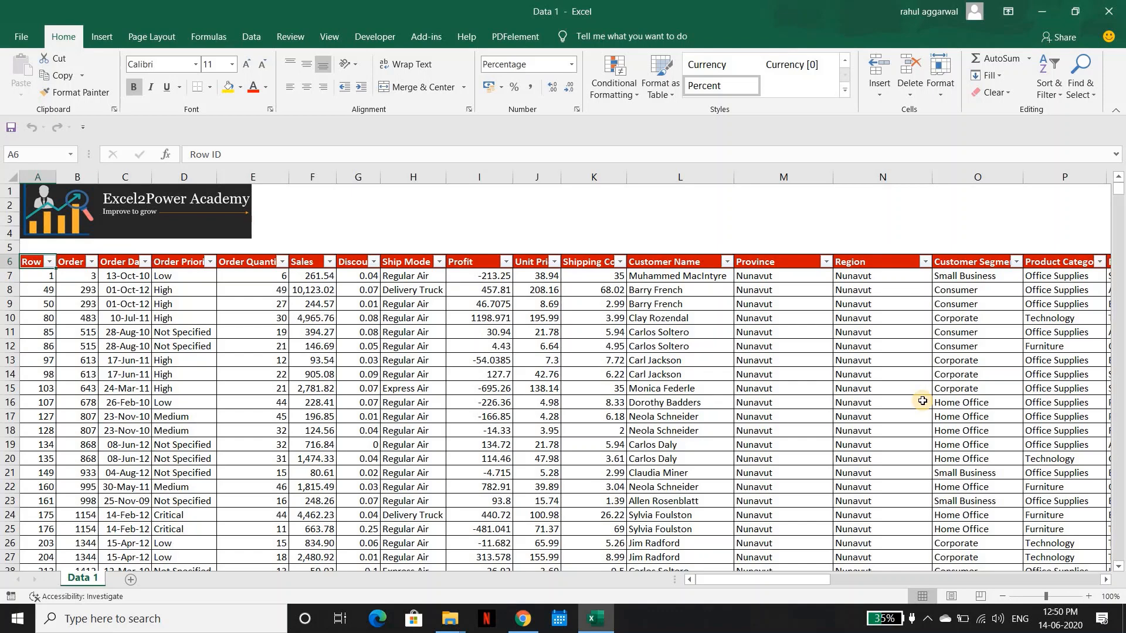
# - Browse the entries in the Customer Name column's filter list on the Data 1 sheet, leaving the filter unchanged
pyautogui.press('Right')
pyautogui.press('Right')
pyautogui.press('Right')
pyautogui.press('Right')
pyautogui.press('Right')
pyautogui.press('Right')
pyautogui.press('Right')
pyautogui.press('Right')
pyautogui.press('Right')
pyautogui.press('Right')
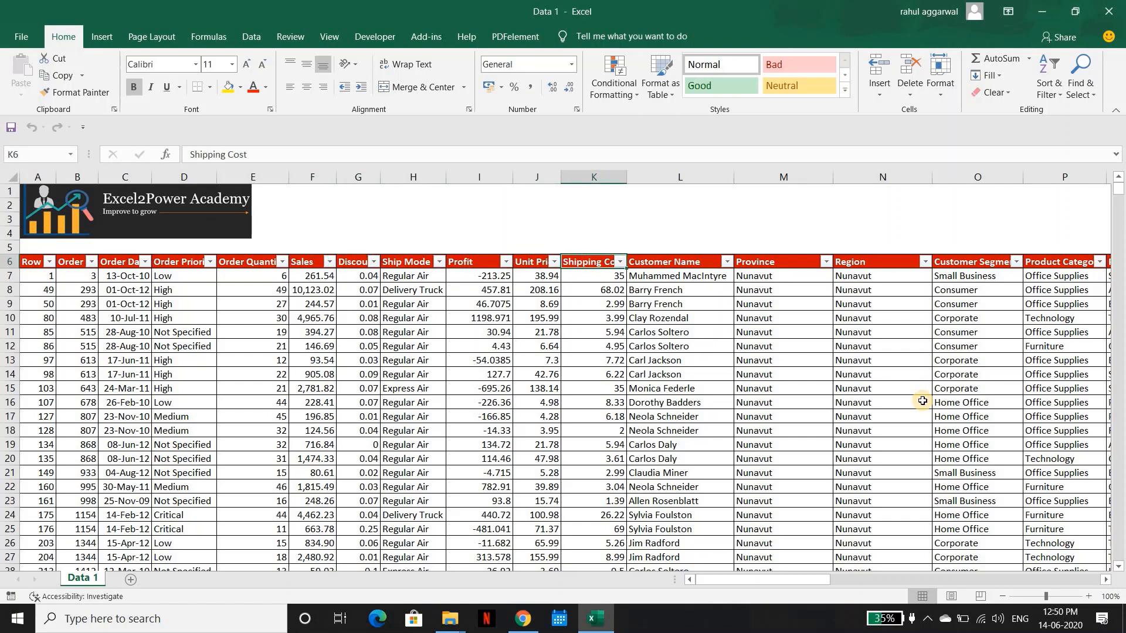
pyautogui.press('Right')
pyautogui.hotkey('alt', 'Down')
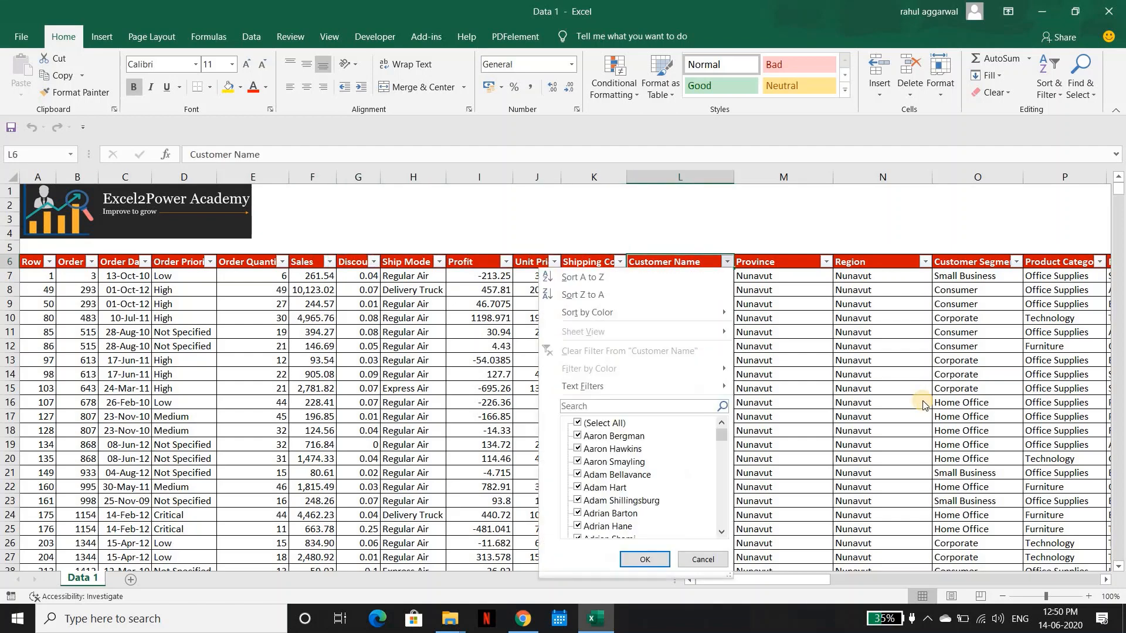
pyautogui.press('Down')
pyautogui.press('Down')
pyautogui.press('Down')
pyautogui.press('Down')
pyautogui.press('Down')
pyautogui.press('Down')
pyautogui.press('Down')
pyautogui.press('Down')
pyautogui.press('Down')
pyautogui.press('Down')
pyautogui.press('Down')
pyautogui.press('Down')
pyautogui.press('Down')
pyautogui.press('Down')
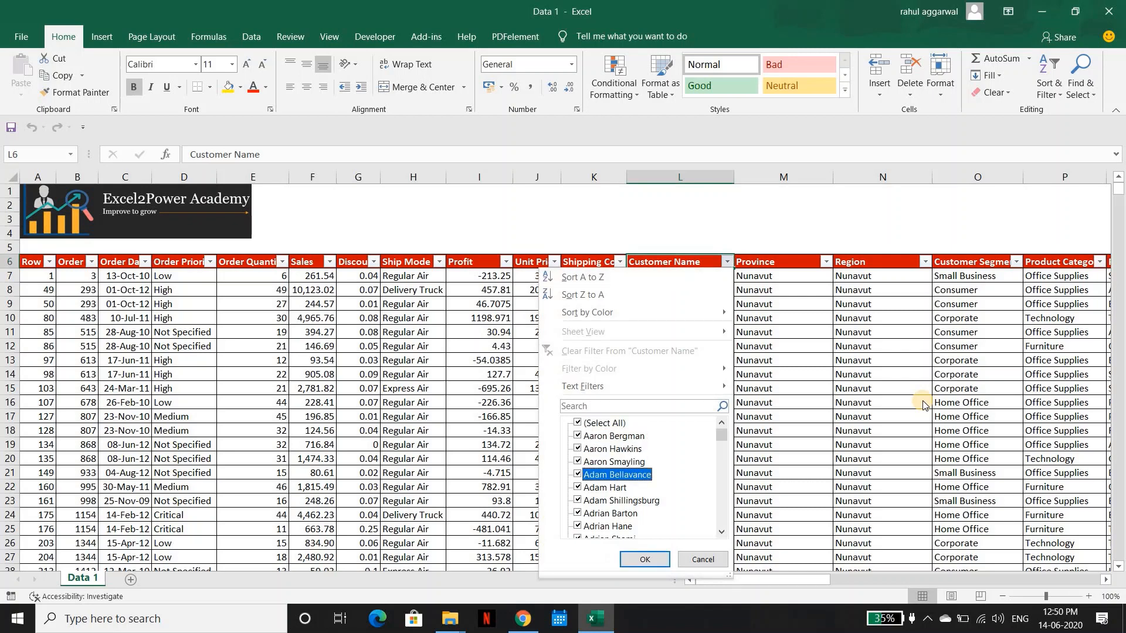
pyautogui.press('Escape')
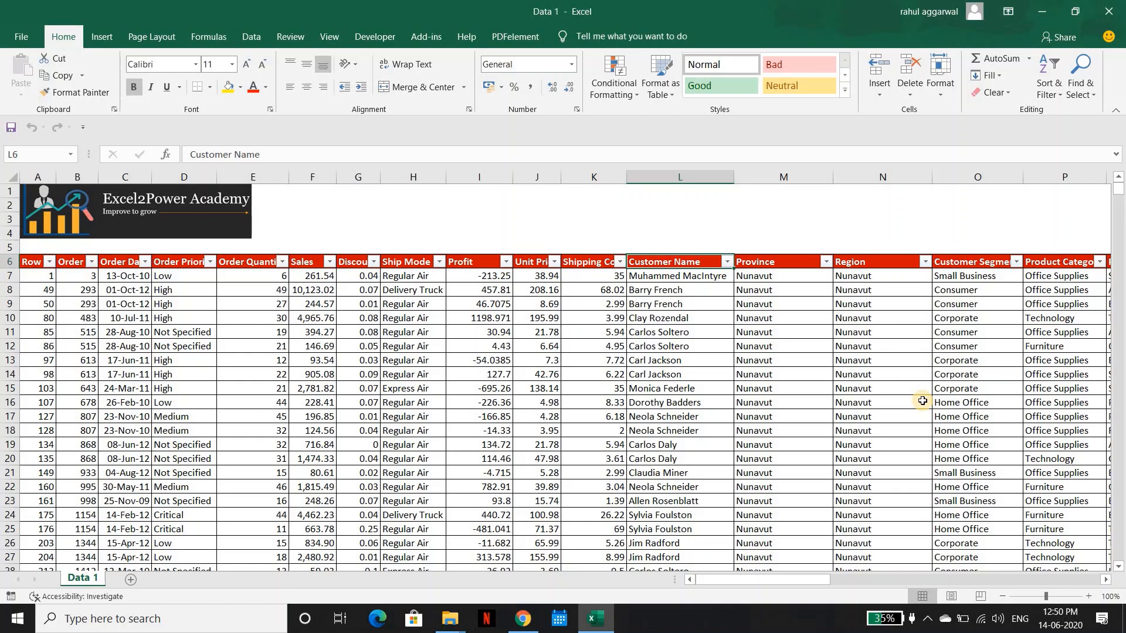
# - Copy the whole Customer Name column, header included, and paste it at A1 of a new sheet
pyautogui.hotkey('ctrl', 'shift', 'Down')
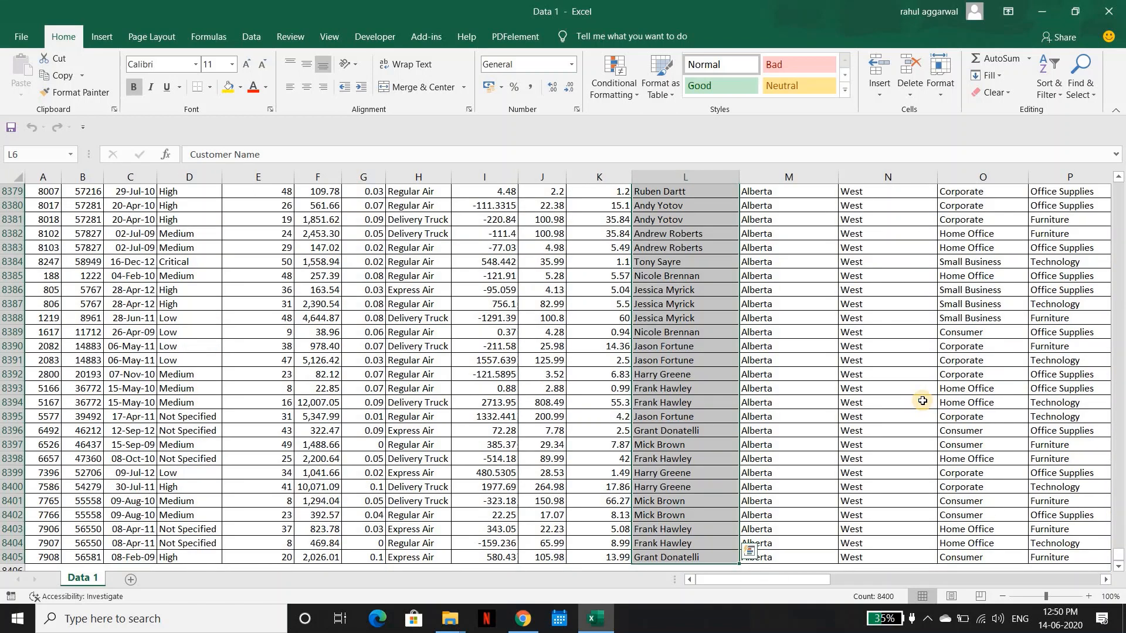
pyautogui.hotkey('ctrl', 'c')
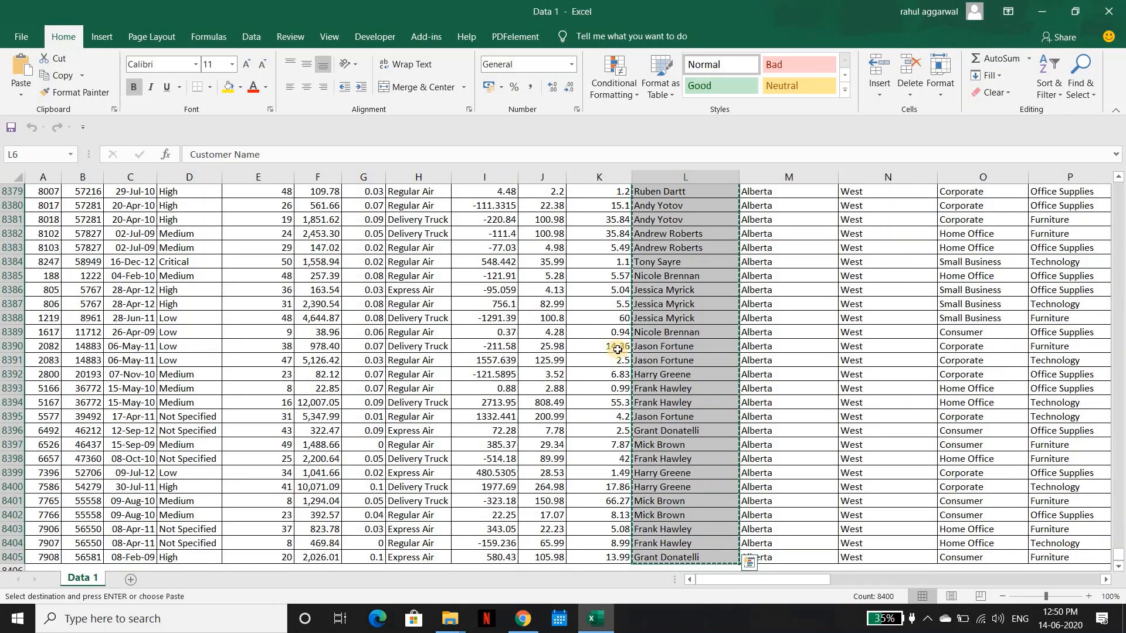
pyautogui.click(131, 579)
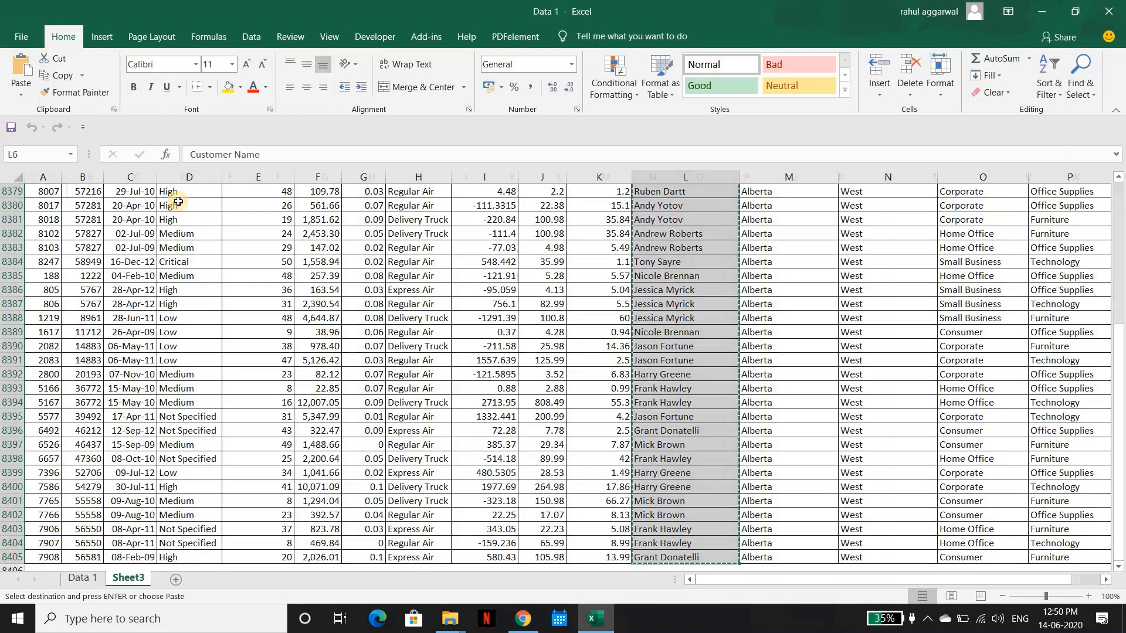
pyautogui.hotkey('ctrl', 'v')
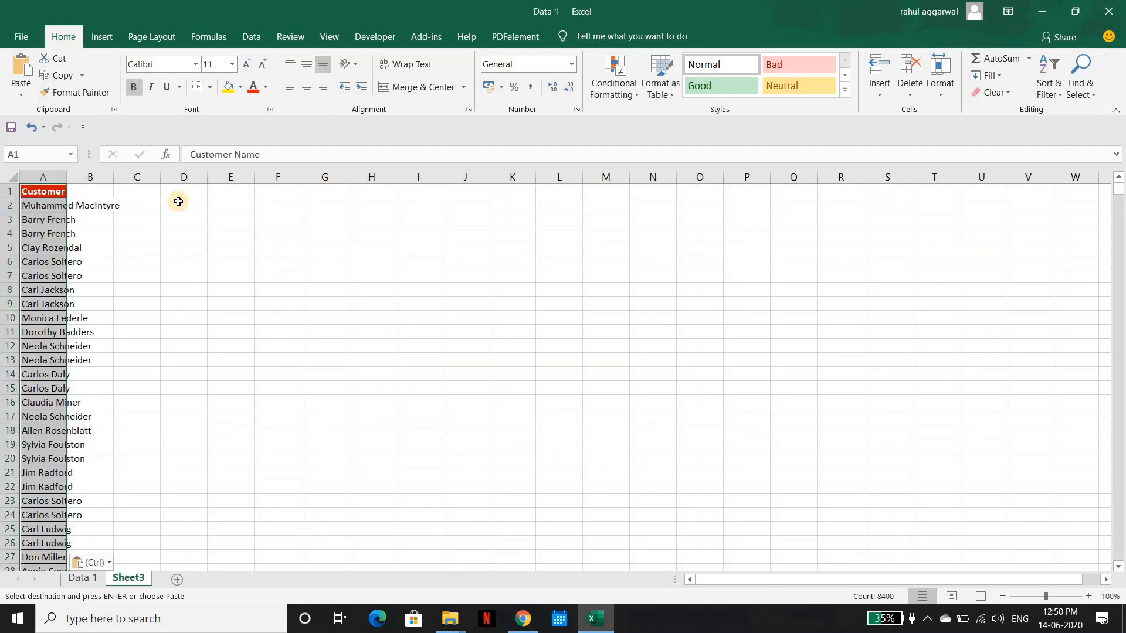
pyautogui.press('alt')
pyautogui.press('a')
pyautogui.press('m')
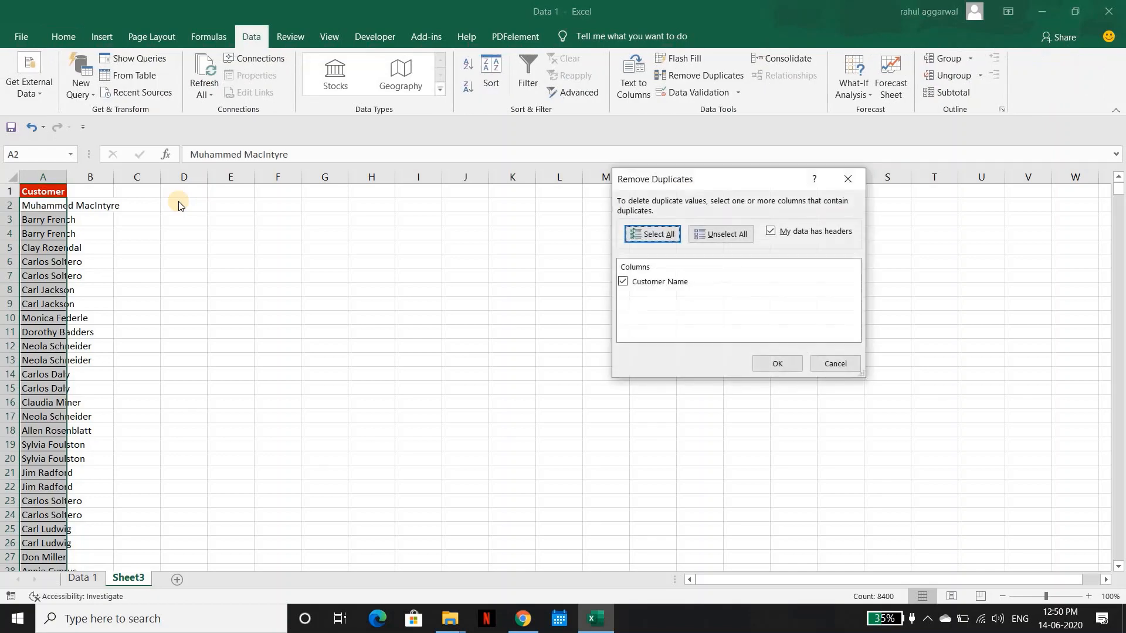
pyautogui.press('Escape')
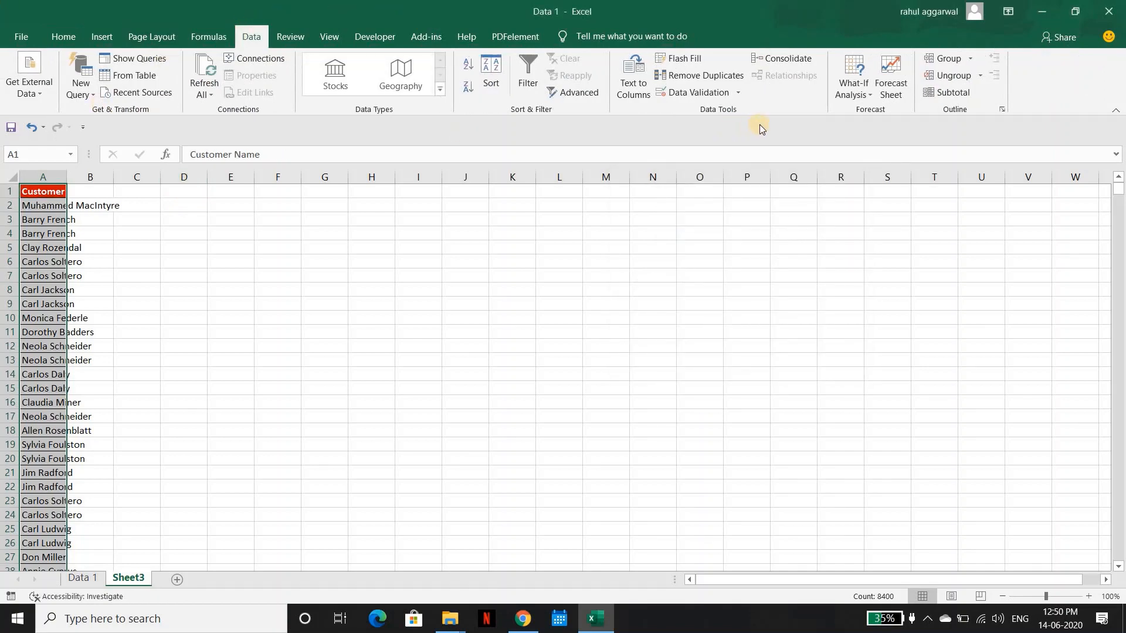
# - Remove duplicates from the pasted Customer Name column, treating the first row as a header
pyautogui.click(713, 78)
pyautogui.click(778, 364)
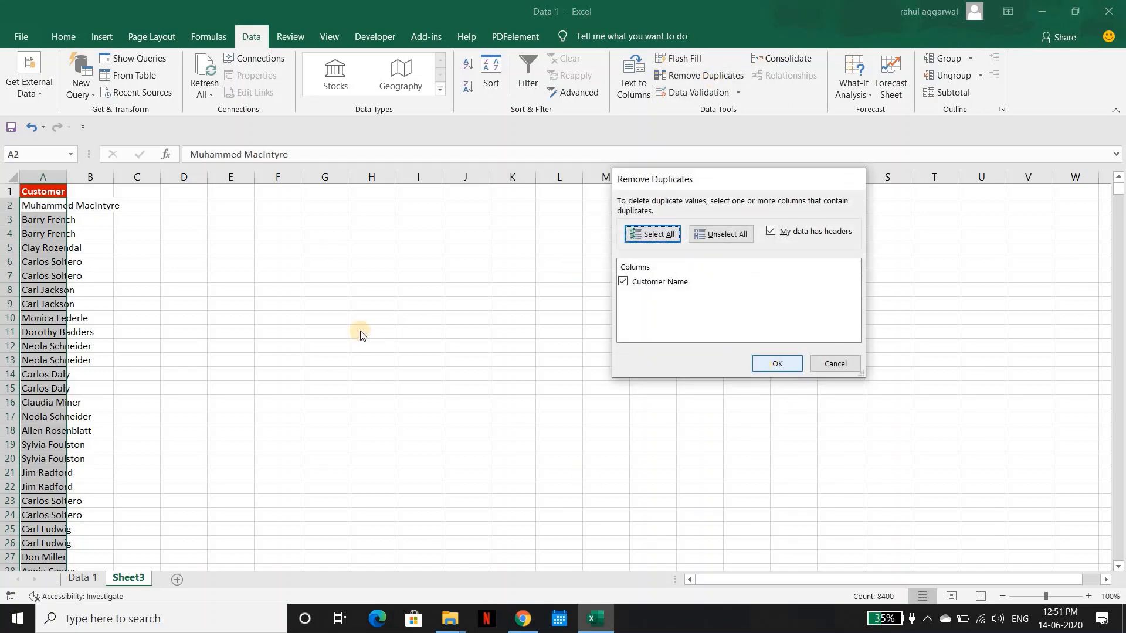
pyautogui.click(571, 347)
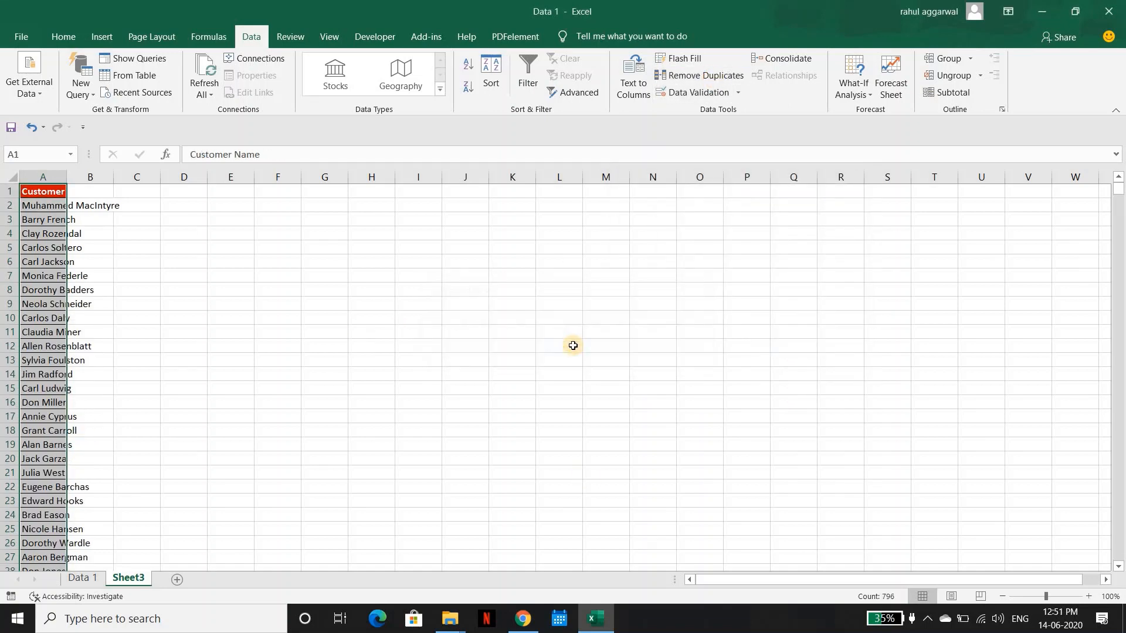
# - Select the unique customer names below the header to check the list's count and extent, and return to A1
pyautogui.press('Down')
pyautogui.hotkey('ctrl', 'shift', 'Down')
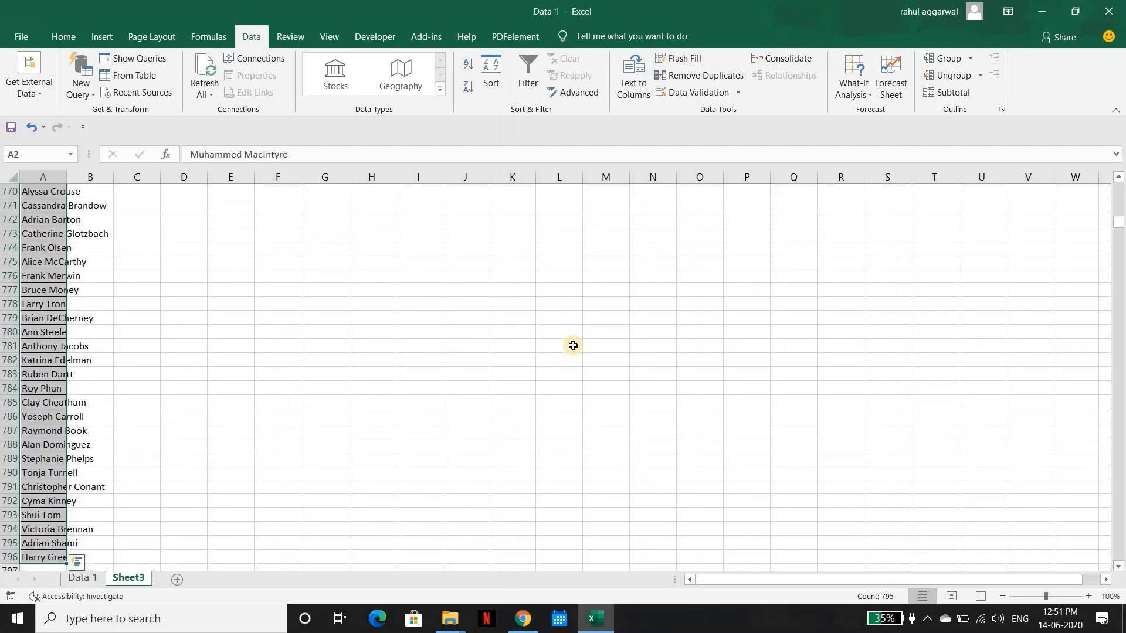
pyautogui.hotkey('ctrl', 'Up')
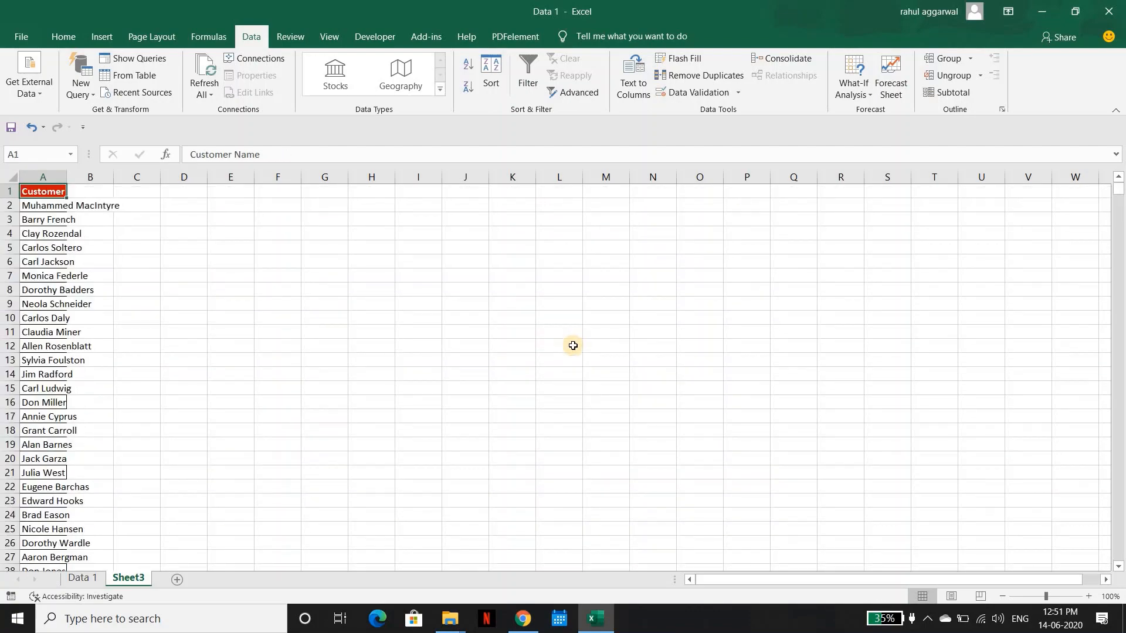
# - Go back to the Data 1 sheet and select the Row ID header in cell A6
pyautogui.hotkey('ctrl', 'pageup')
pyautogui.hotkey('ctrl', 'Up')
pyautogui.hotkey('ctrl', 'Down')
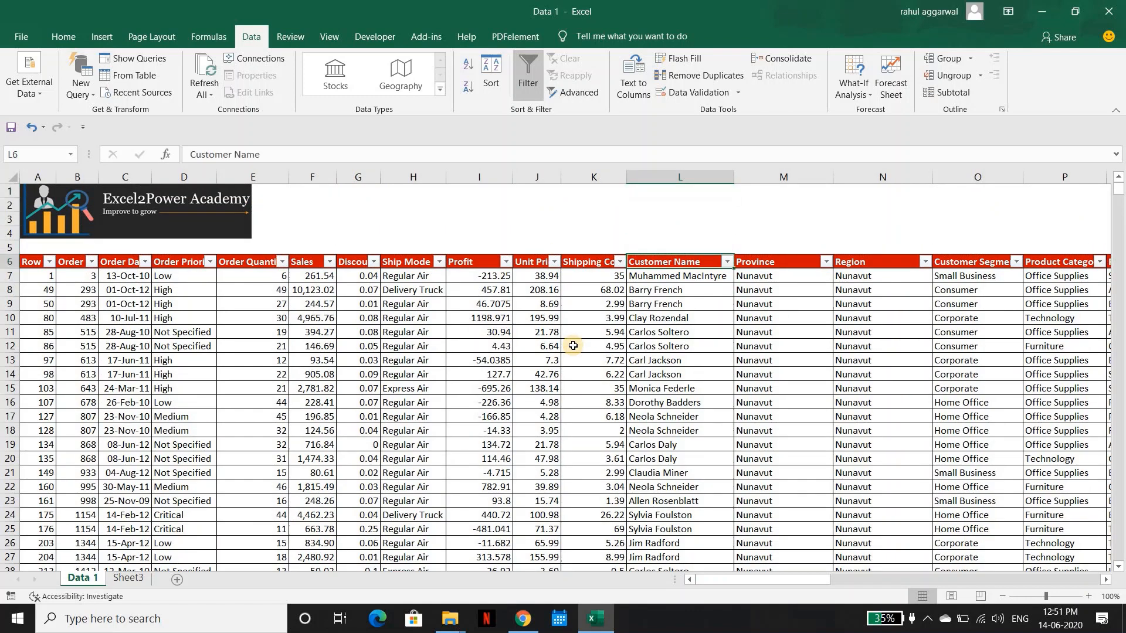
pyautogui.press('Right')
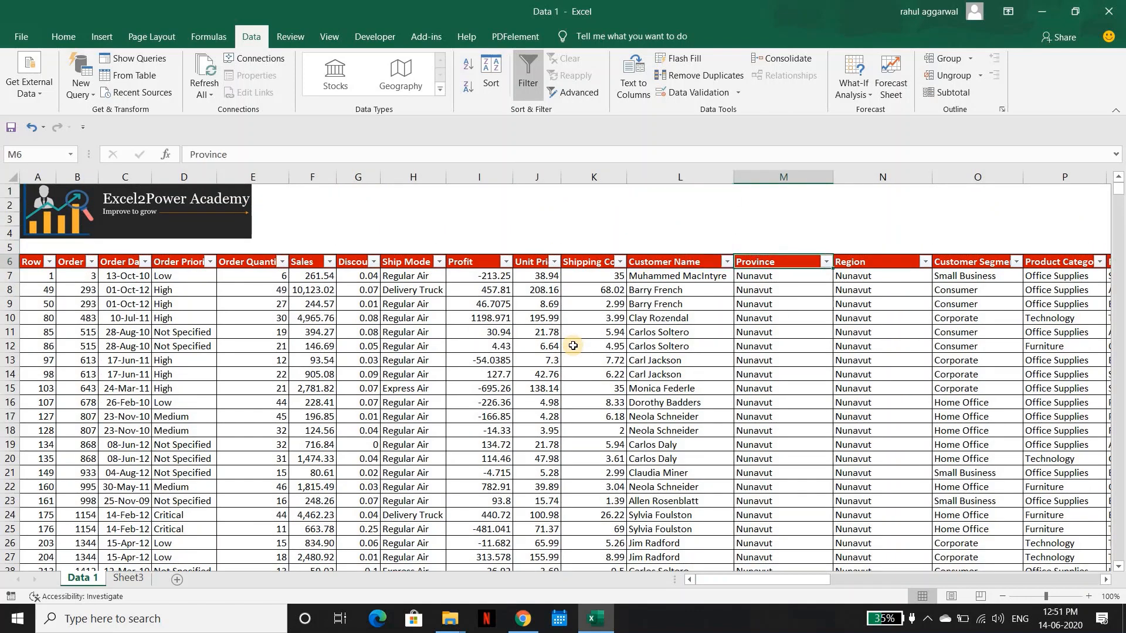
pyautogui.press('Right')
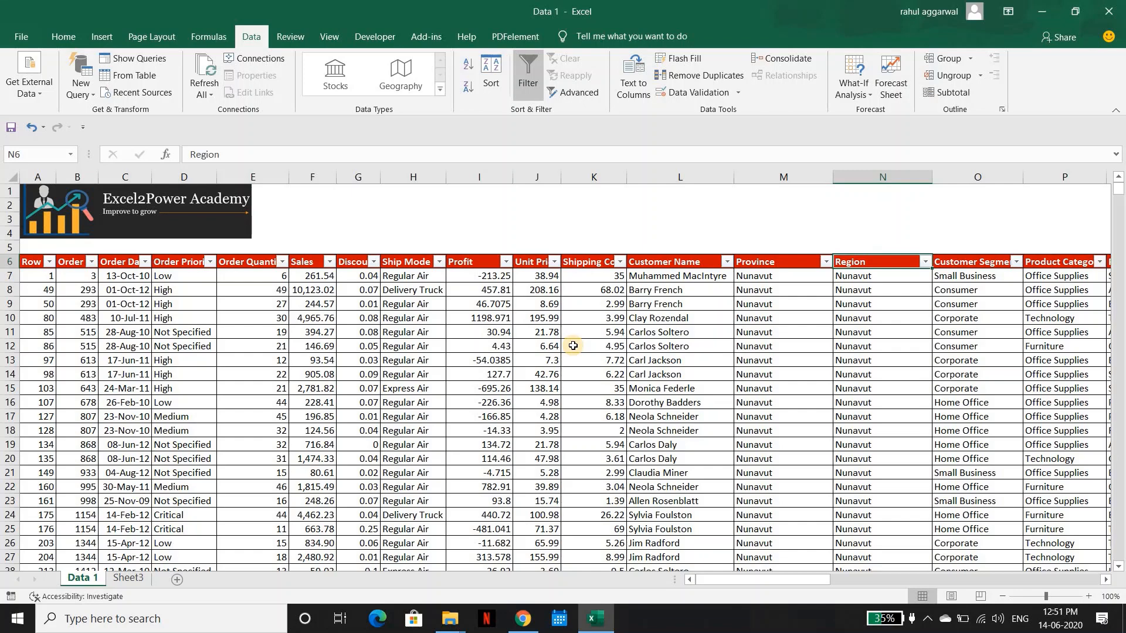
pyautogui.hotkey('ctrl', 'Left')
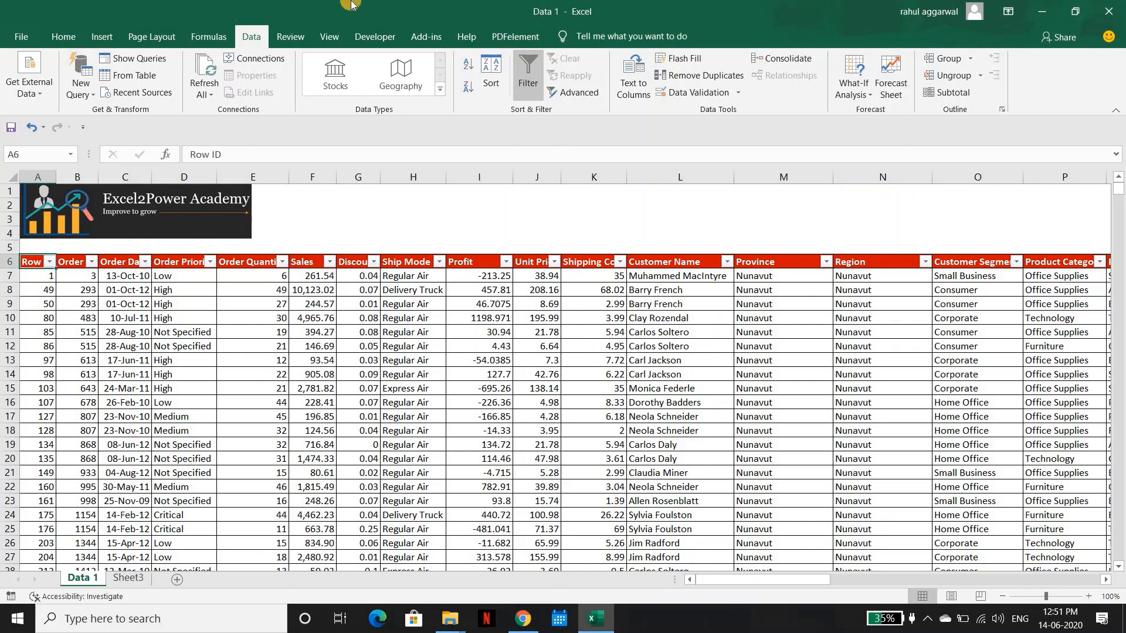
pyautogui.click(108, 35)
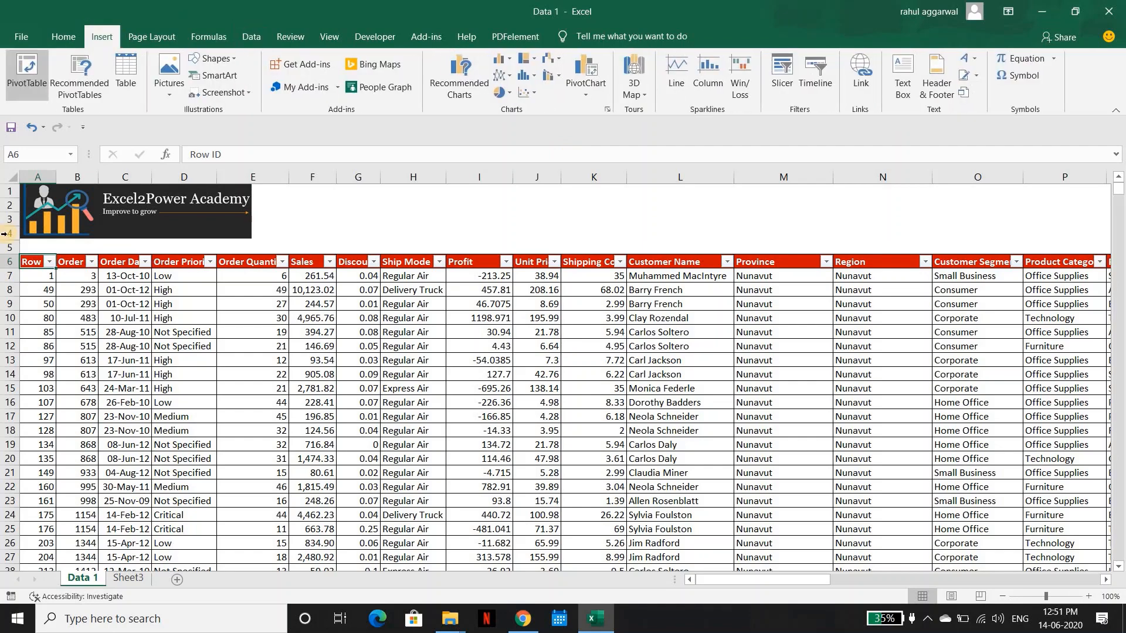
pyautogui.press('Right')
pyautogui.click(31, 258)
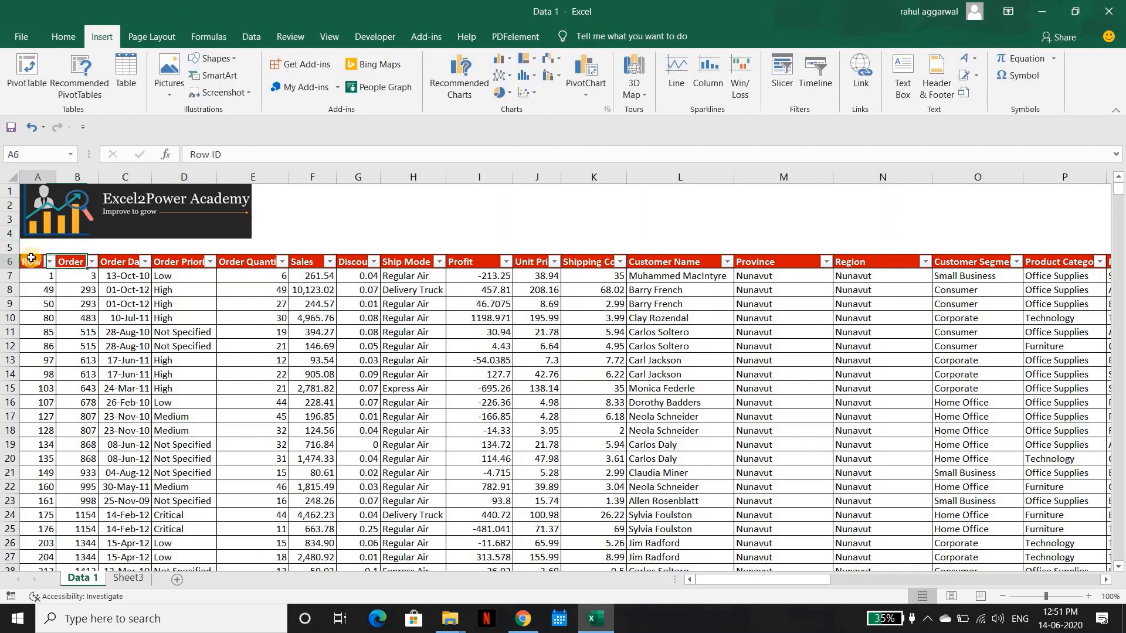
# - Start the PivotTable and PivotChart Wizard for a PivotTable from multiple consolidation ranges with a single page field
pyautogui.press('alt')
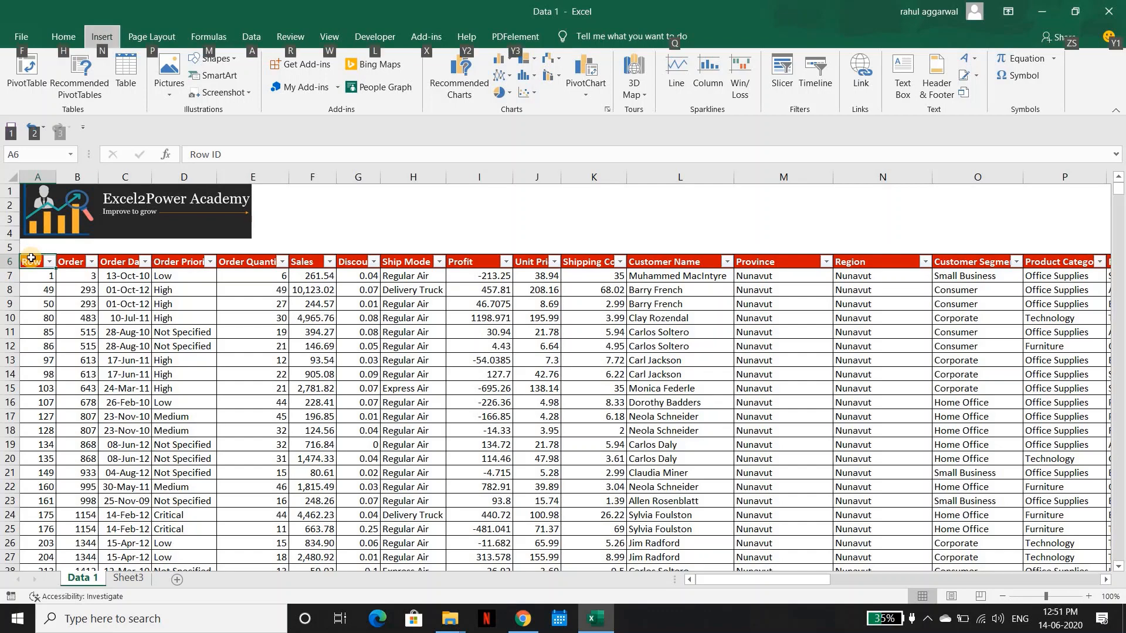
pyautogui.press('d')
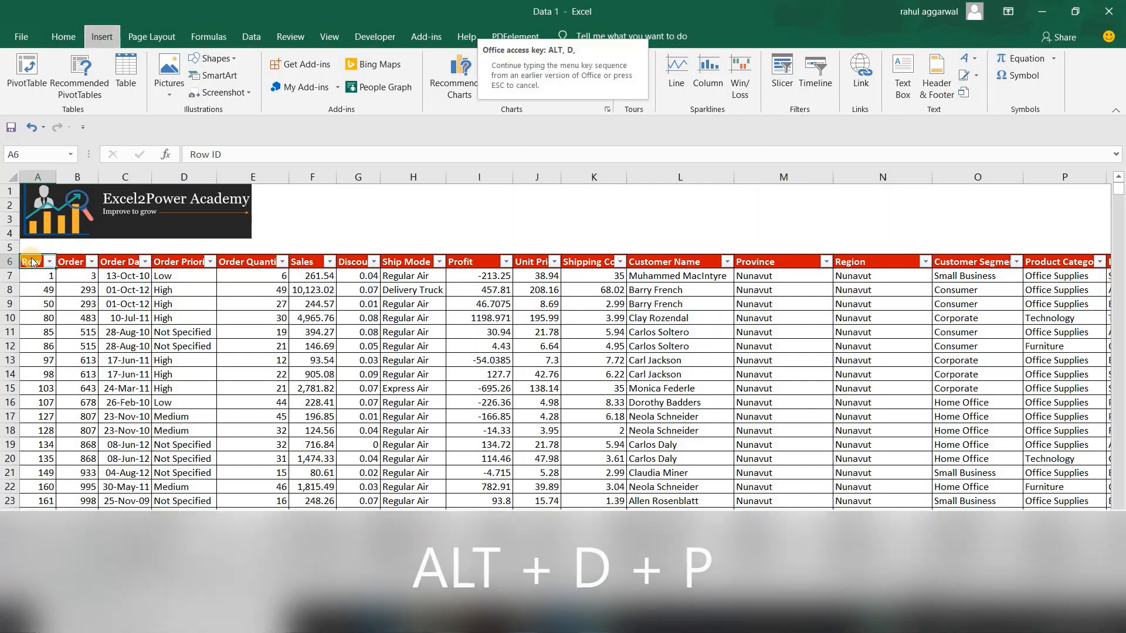
pyautogui.press('p')
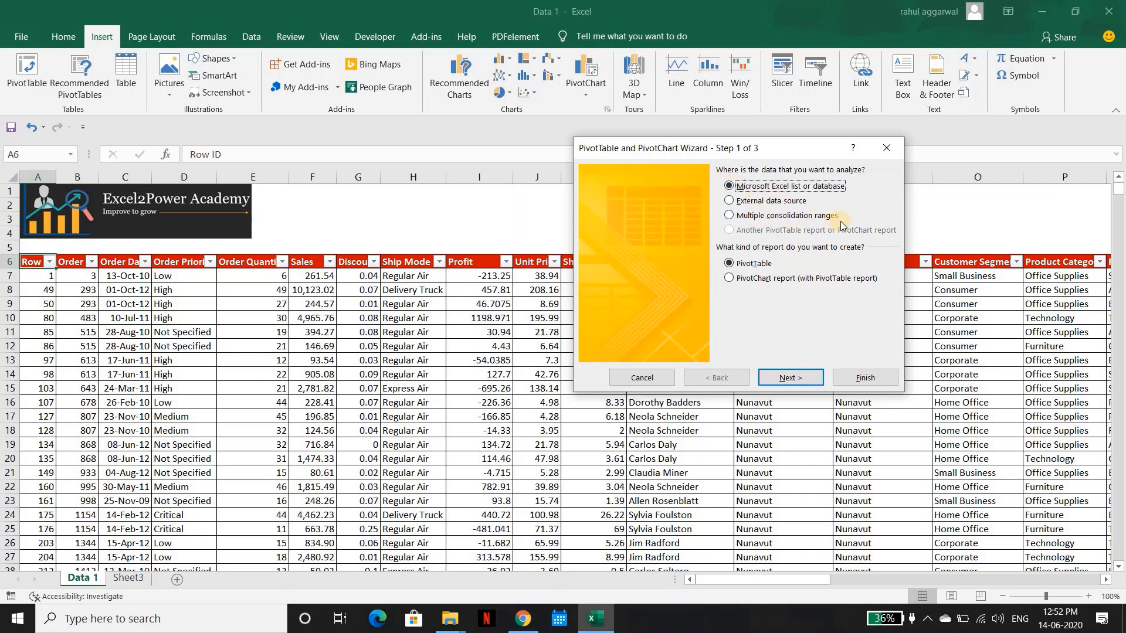
pyautogui.click(728, 216)
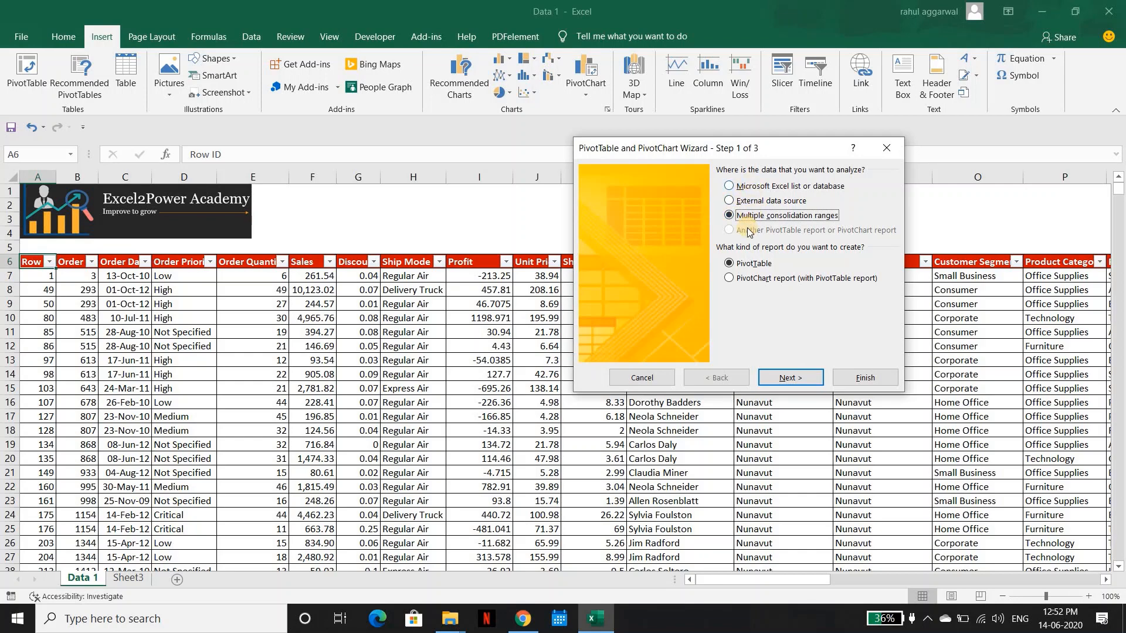
pyautogui.click(780, 377)
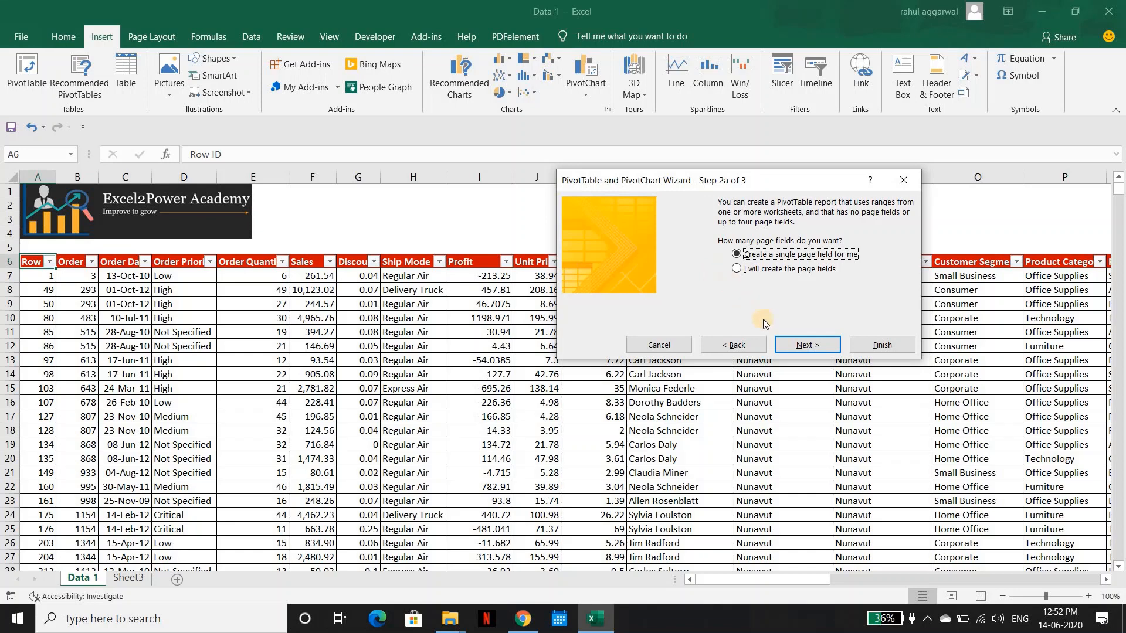
pyautogui.click(816, 351)
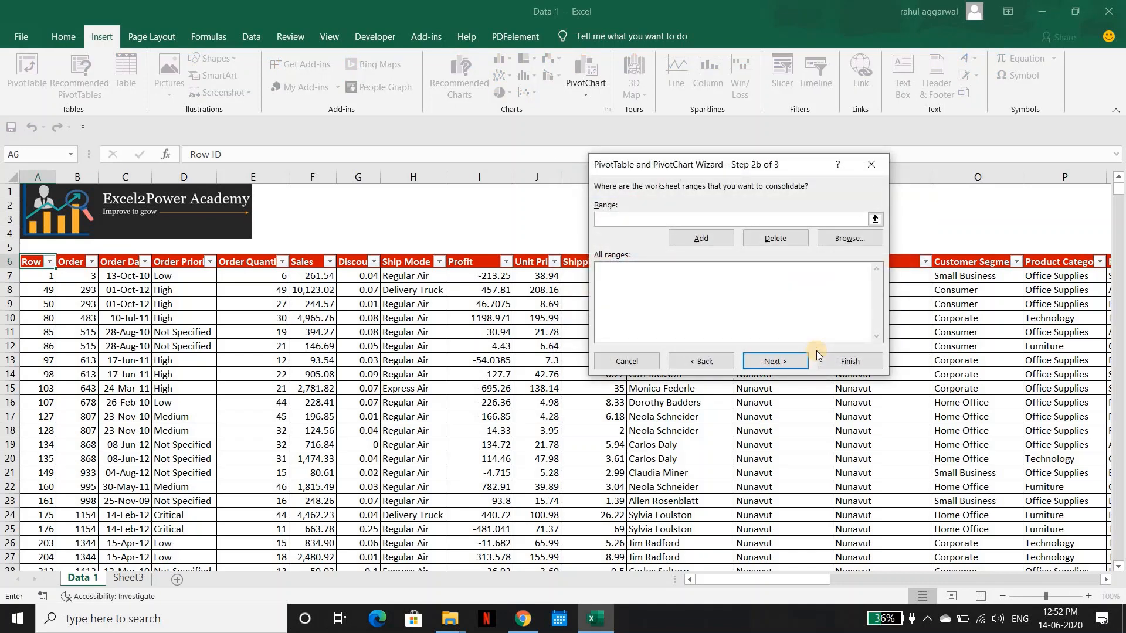
# - Use the range 'Data 1'!$A$6:$U$8405 as the consolidation source and create the PivotTable in a new worksheet
pyautogui.click(122, 261)
pyautogui.press('Left')
pyautogui.press('Left')
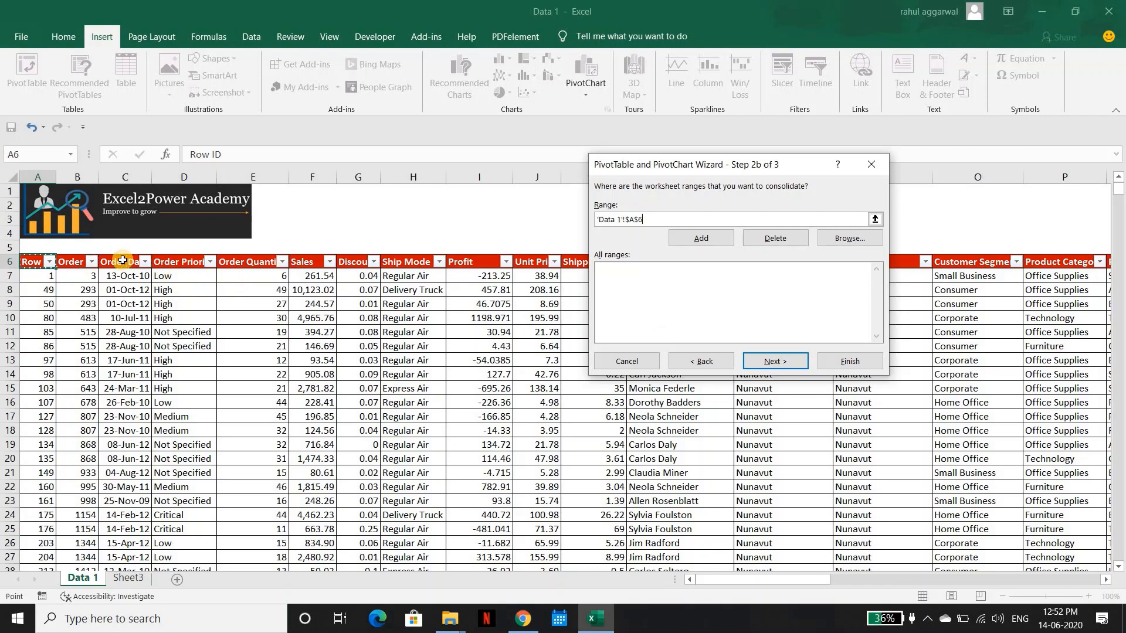
pyautogui.hotkey('ctrl', 'shift', 'Right')
pyautogui.hotkey('ctrl', 'shift', 'Down')
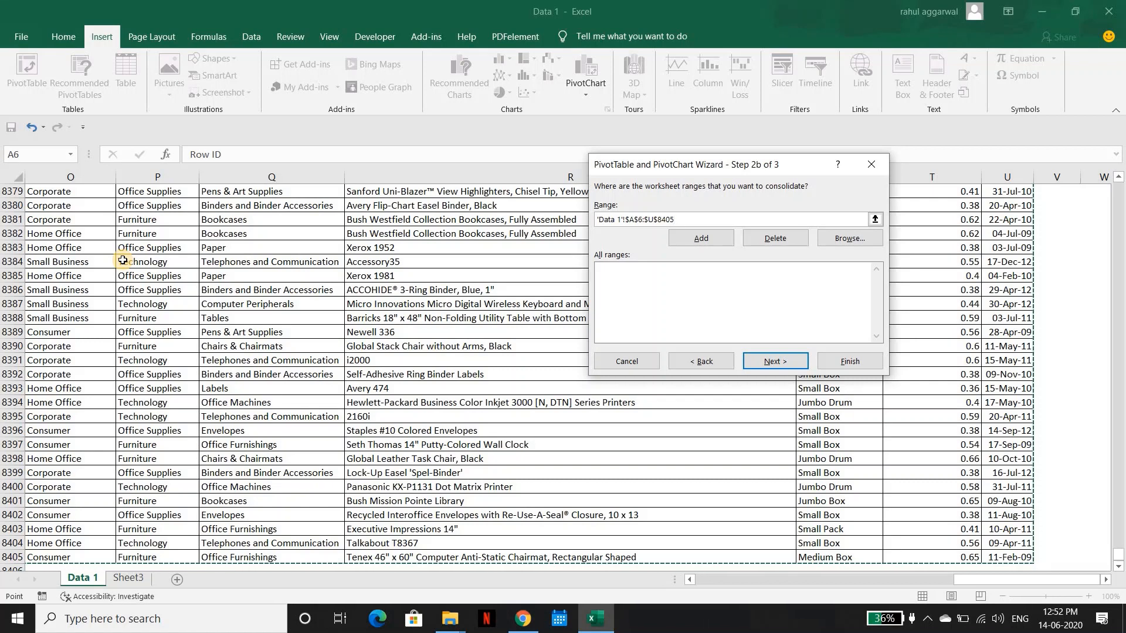
pyautogui.click(774, 361)
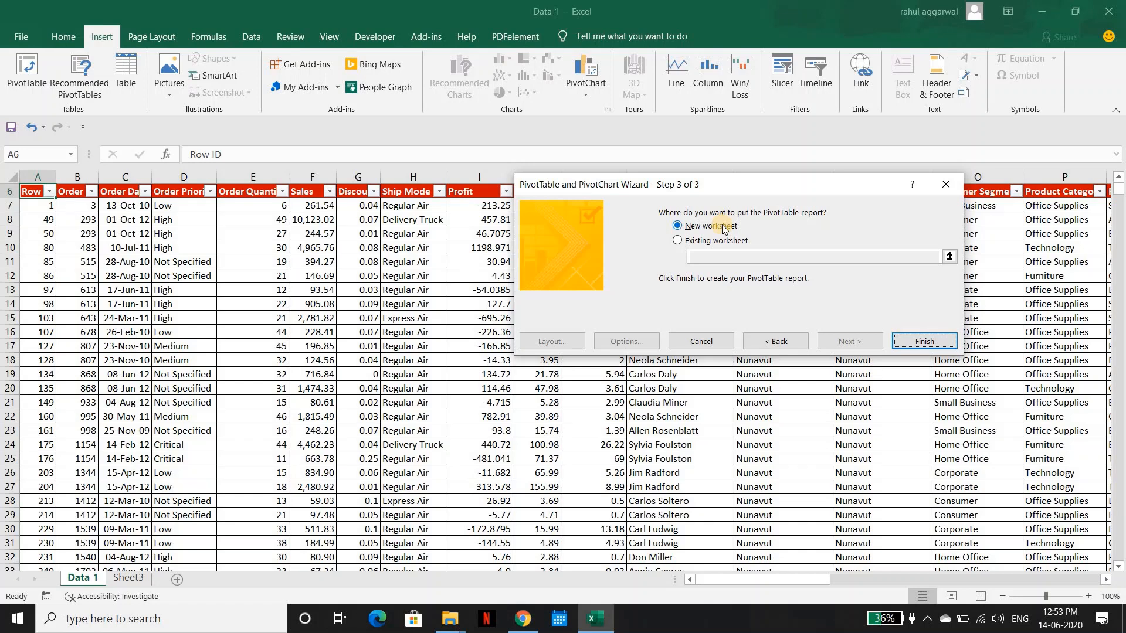
pyautogui.click(933, 338)
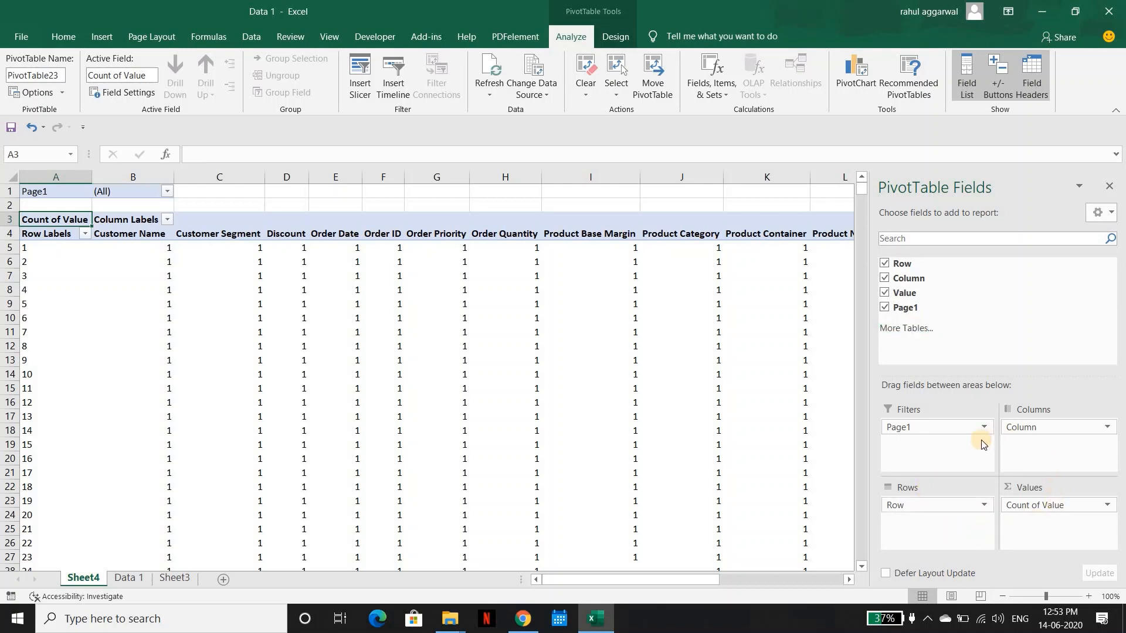
# - Remove the Row, Column, Value and Page1 fields from the PivotTable
pyautogui.click(884, 264)
pyautogui.click(885, 278)
pyautogui.click(885, 293)
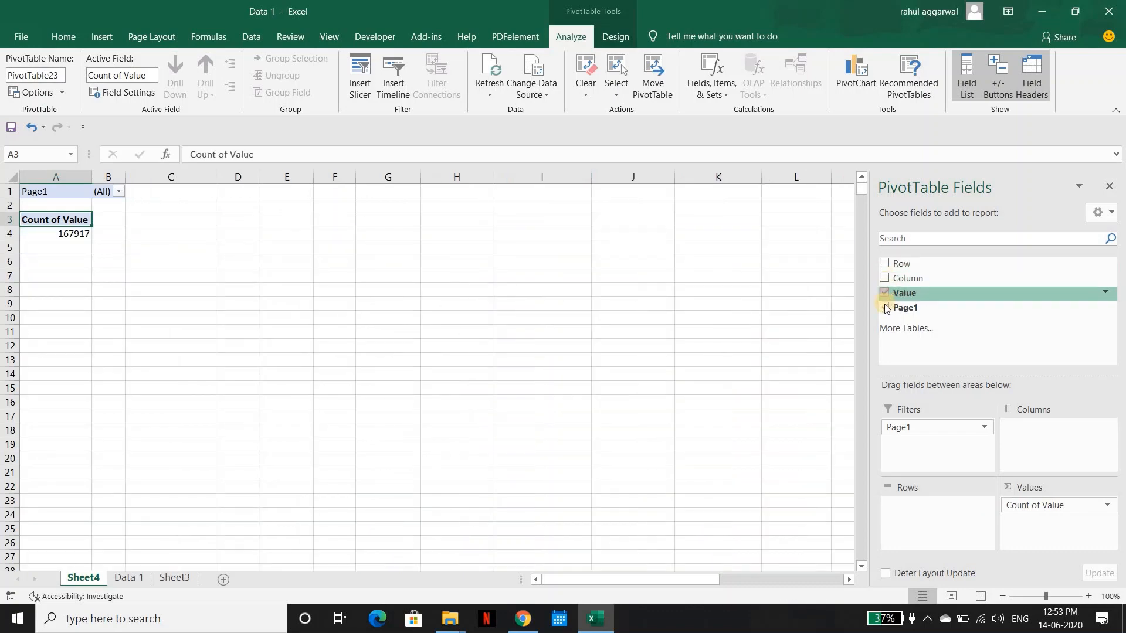
pyautogui.click(884, 307)
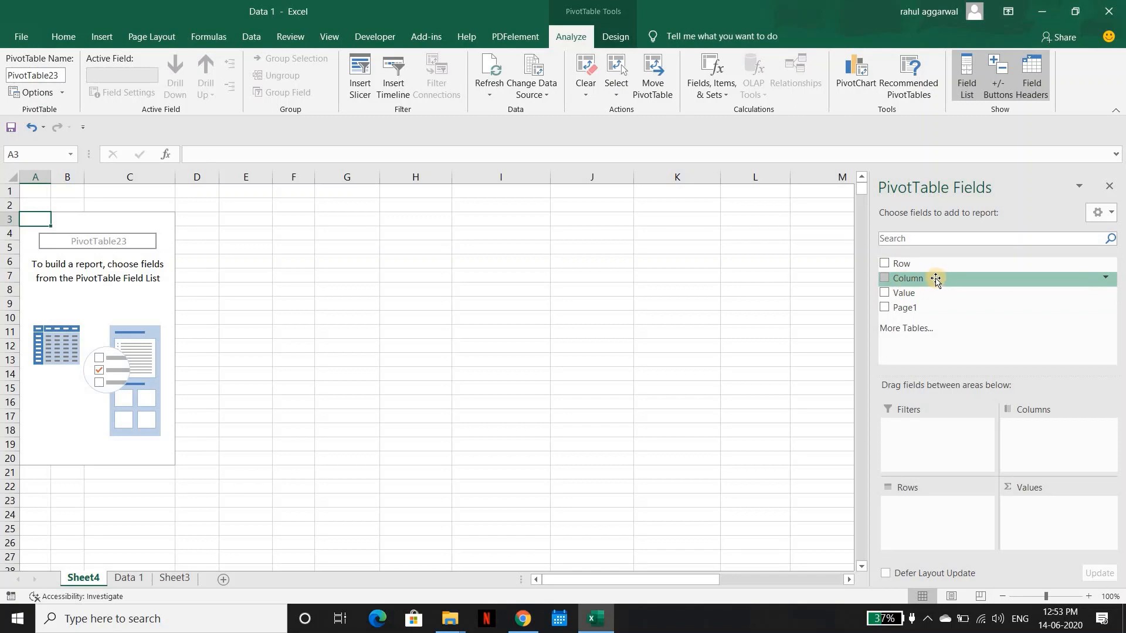
# - Add Column to the PivotTable's rows, with Value nested beneath it
pyautogui.moveTo(936, 280); pyautogui.dragTo(929, 512)
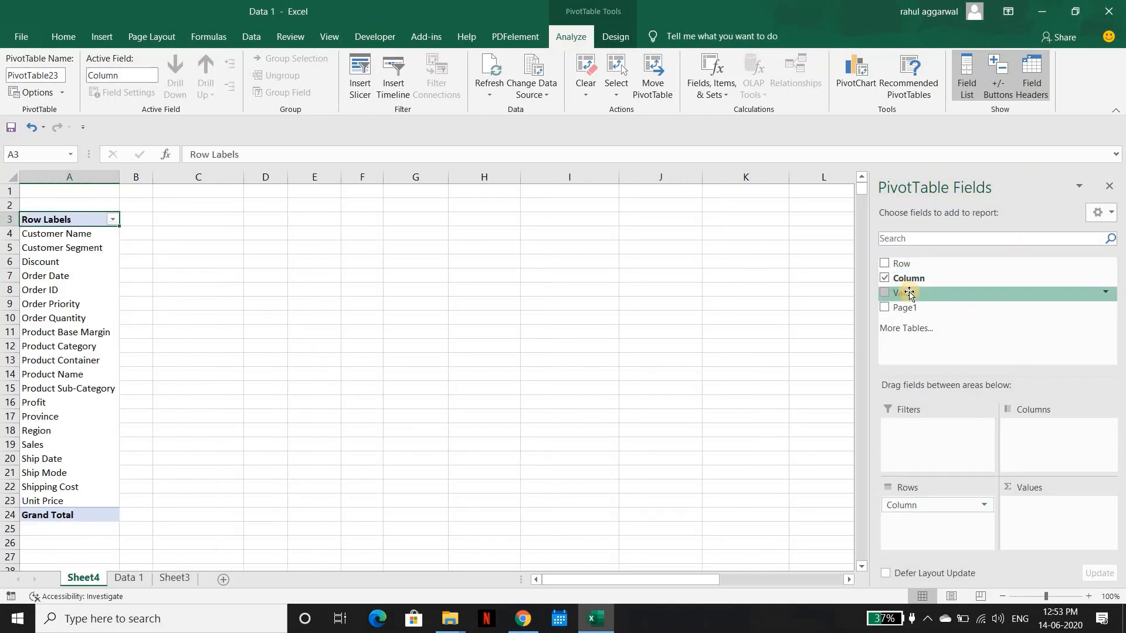
pyautogui.moveTo(908, 293); pyautogui.dragTo(928, 527)
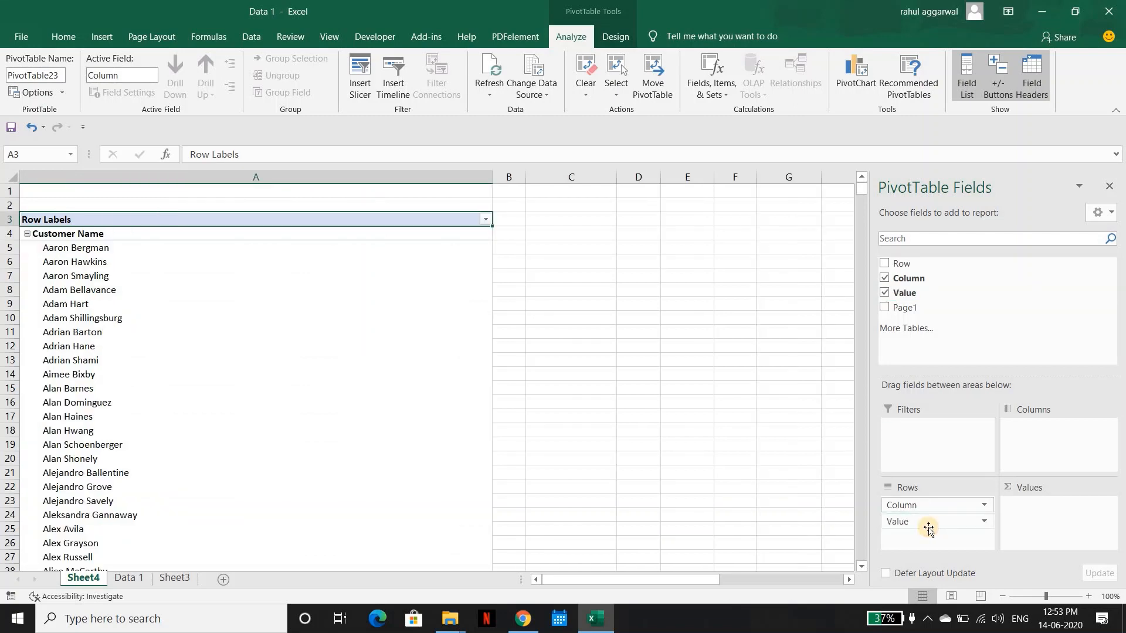
# - Change the PivotTable's report layout to Tabular Form
pyautogui.click(607, 35)
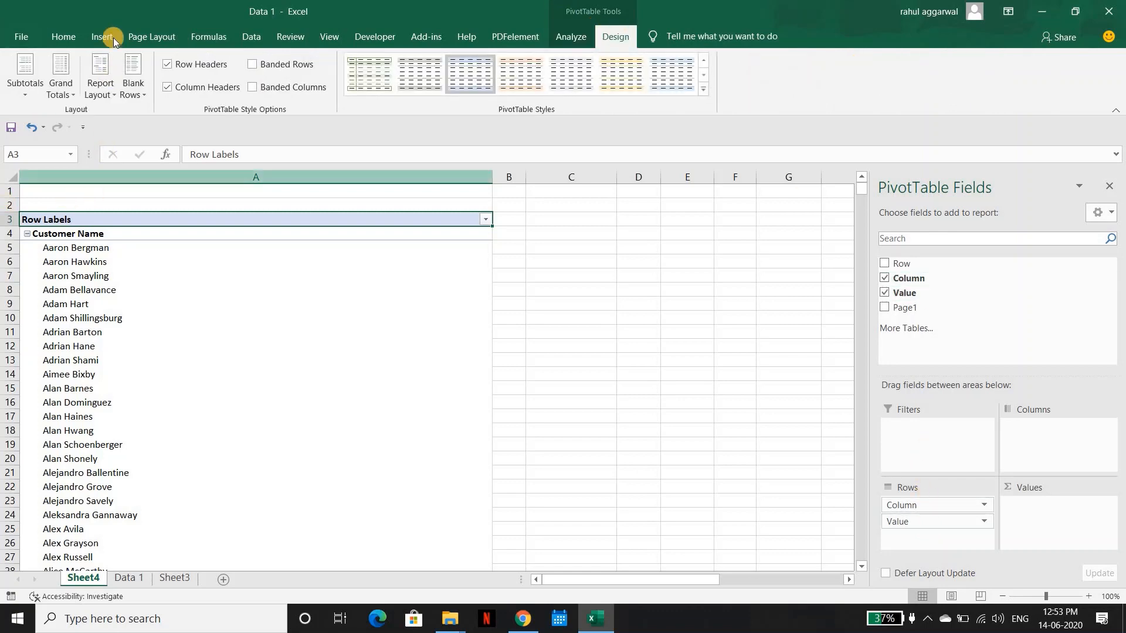
pyautogui.click(101, 90)
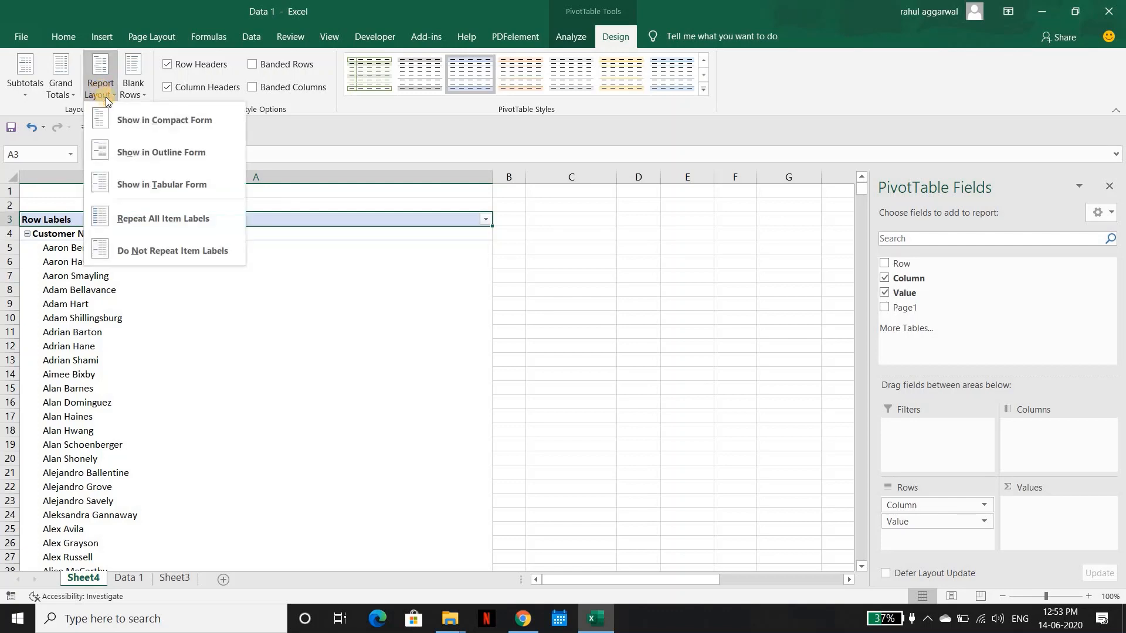
pyautogui.click(157, 186)
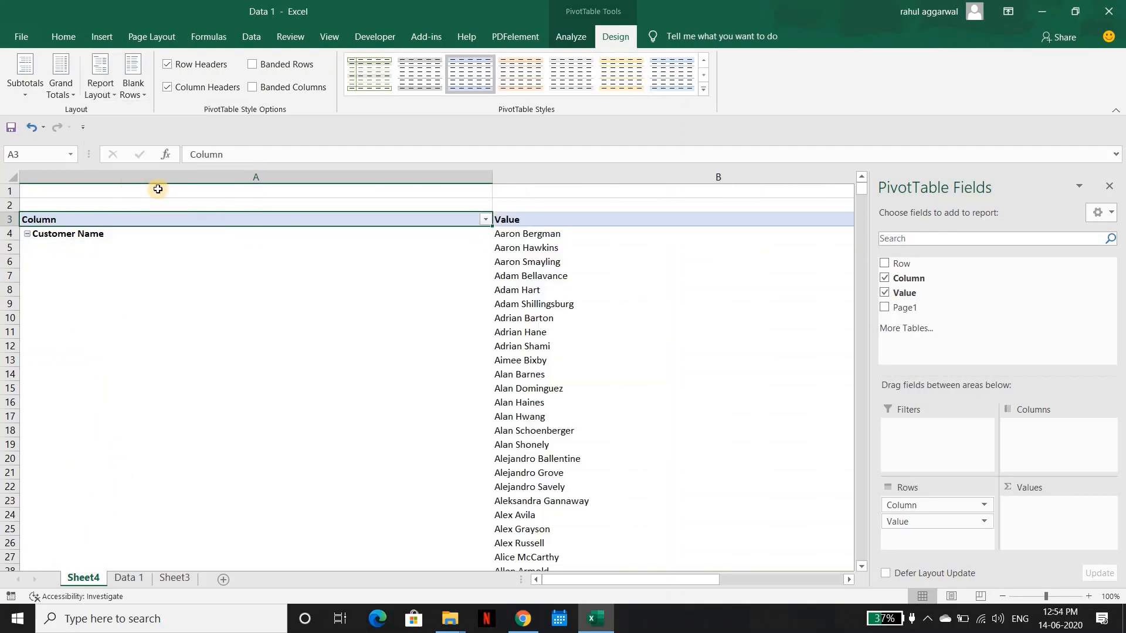
# - AutoFit the widths of the PivotTable's Column and Value columns (A and B) to their contents
pyautogui.press('Right')
pyautogui.hotkey('ctrl', 'shift', 'Down')
pyautogui.hotkey('shift', 'Left')
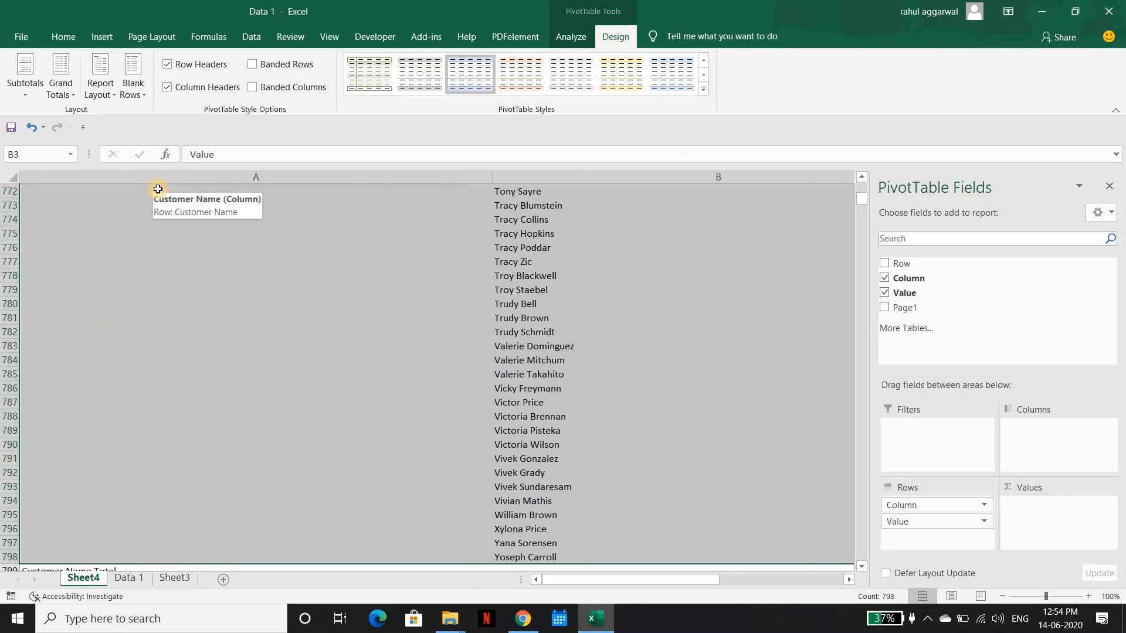
pyautogui.hotkey('alt', 'h')
pyautogui.press('o')
pyautogui.press('i')
pyautogui.press('Left')
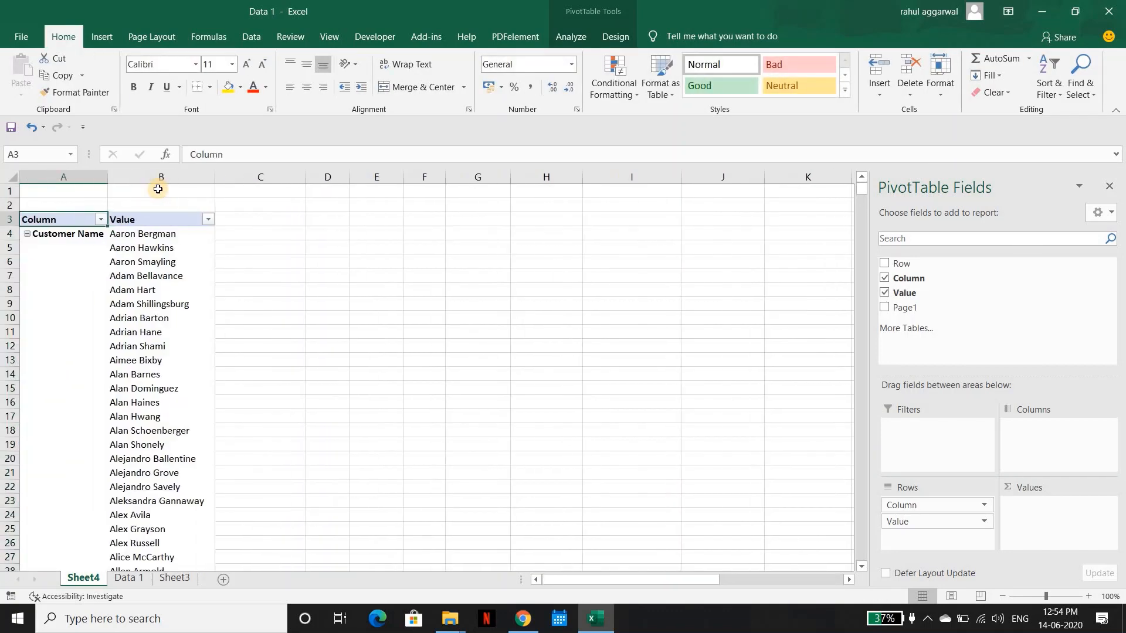
# - Examine the unique values listed under Customer Name, starting from cell B4
pyautogui.press('Down')
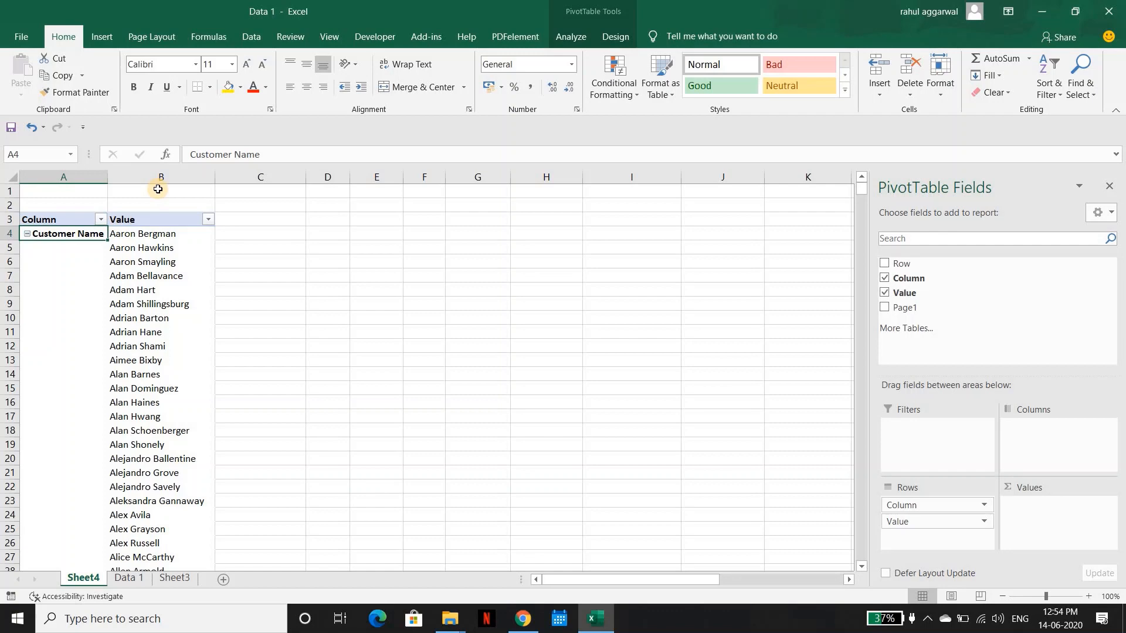
pyautogui.press('Right')
pyautogui.hotkey('shift', 'Down')
pyautogui.hotkey('shift', 'Down')
pyautogui.hotkey('shift', 'Down')
pyautogui.hotkey('shift', 'Down')
pyautogui.hotkey('shift', 'Down')
pyautogui.hotkey('shift', 'Down')
pyautogui.hotkey('shift', 'Down')
pyautogui.hotkey('shift', 'Down')
pyautogui.hotkey('shift', 'Down')
pyautogui.hotkey('shift', 'Down')
pyautogui.hotkey('shift', 'Down')
pyautogui.hotkey('shift', 'Down')
pyautogui.hotkey('shift', 'Down')
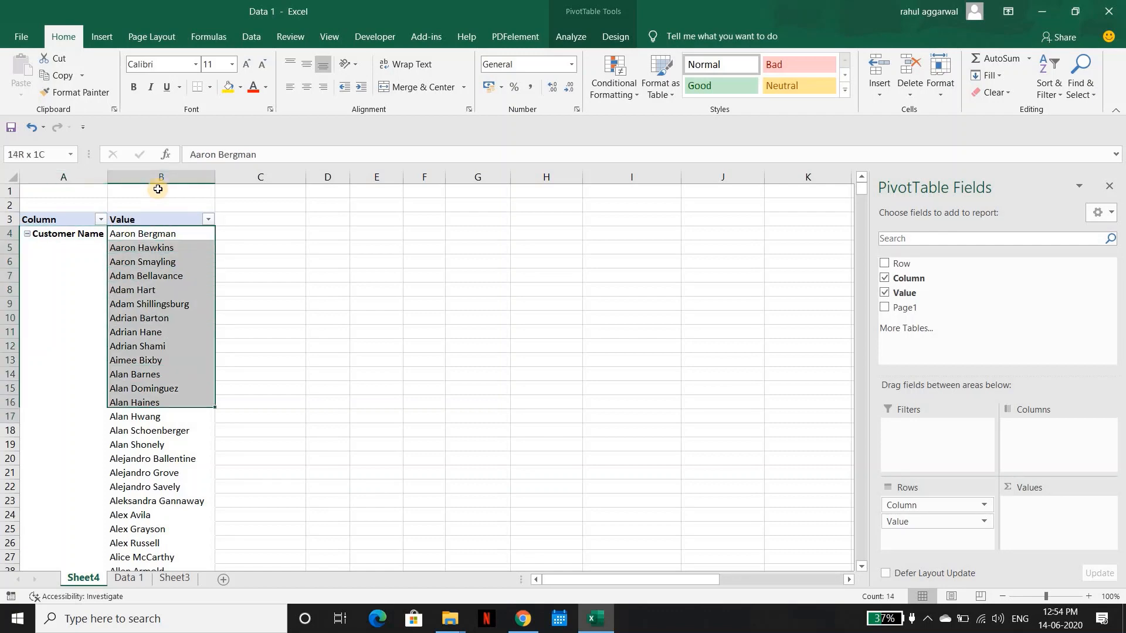
pyautogui.hotkey('shift', 'Down')
pyautogui.hotkey('shift', 'Down')
pyautogui.hotkey('shift', 'Down')
pyautogui.hotkey('shift', 'Down')
pyautogui.hotkey('shift', 'Down')
pyautogui.hotkey('shift', 'Down')
pyautogui.hotkey('shift', 'Down')
pyautogui.hotkey('shift', 'Down')
pyautogui.hotkey('shift', 'Down')
pyautogui.hotkey('shift', 'Down')
pyautogui.hotkey('shift', 'Down')
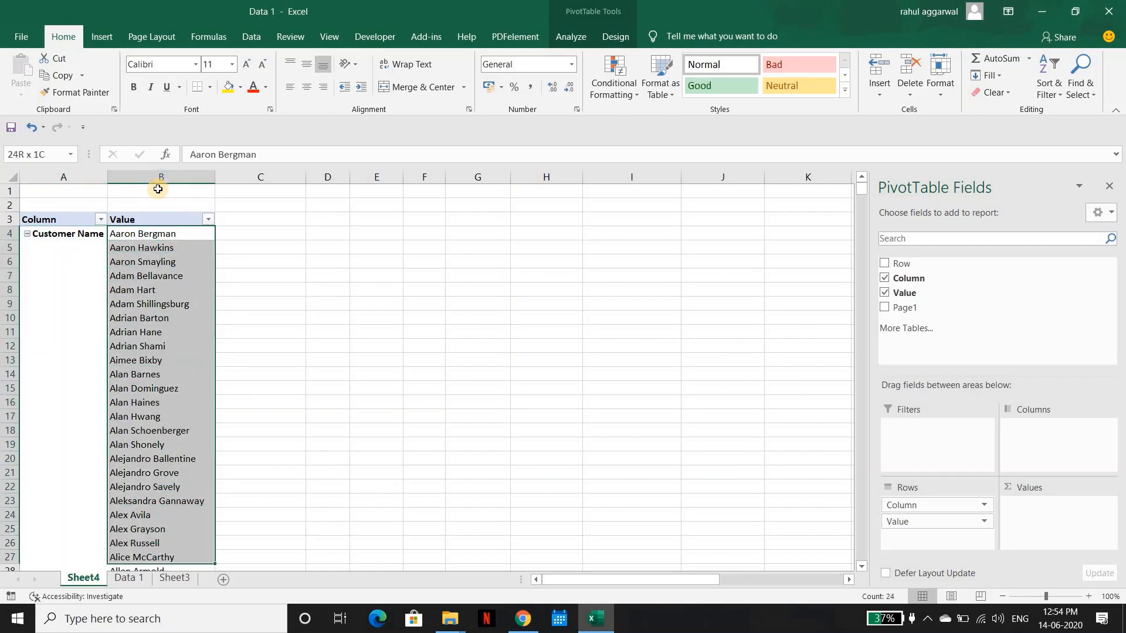
pyautogui.hotkey('shift', 'Down')
pyautogui.hotkey('shift', 'Down')
pyautogui.hotkey('shift', 'Down')
pyautogui.hotkey('shift', 'Down')
pyautogui.hotkey('shift', 'Down')
pyautogui.hotkey('shift', 'Down')
pyautogui.hotkey('shift', 'Down')
pyautogui.hotkey('shift', 'Down')
pyautogui.hotkey('shift', 'Down')
pyautogui.hotkey('shift', 'Down')
pyautogui.hotkey('shift', 'Down')
pyautogui.hotkey('shift', 'Down')
pyautogui.hotkey('shift', 'Down')
pyautogui.hotkey('shift', 'Down')
pyautogui.hotkey('shift', 'Down')
pyautogui.hotkey('shift', 'Down')
pyautogui.hotkey('shift', 'Down')
pyautogui.hotkey('shift', 'Down')
pyautogui.hotkey('shift', 'Down')
pyautogui.hotkey('shift', 'Down')
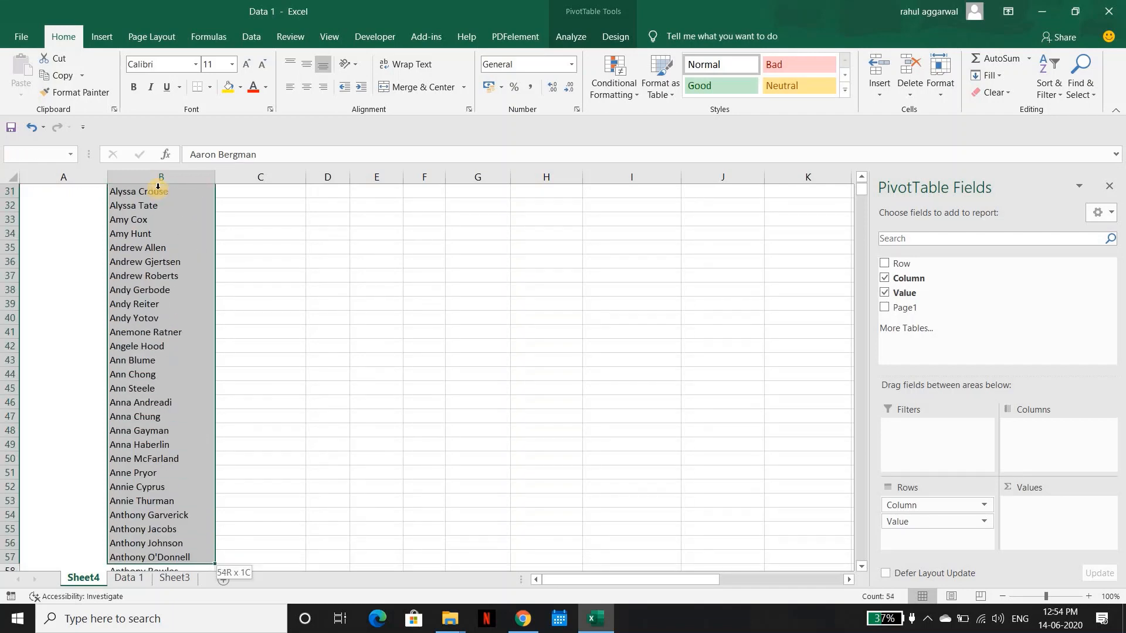
pyautogui.hotkey('shift', 'Down')
pyautogui.hotkey('shift', 'Down')
pyautogui.hotkey('shift', 'Down')
pyautogui.hotkey('shift', 'Down')
pyautogui.hotkey('shift', 'Down')
pyautogui.hotkey('shift', 'Down')
pyautogui.hotkey('shift', 'Down')
pyautogui.hotkey('shift', 'Down')
pyautogui.hotkey('shift', 'Down')
pyautogui.hotkey('shift', 'Down')
pyautogui.hotkey('shift', 'Down')
pyautogui.hotkey('shift', 'Down')
pyautogui.hotkey('shift', 'Down')
pyautogui.hotkey('shift', 'Down')
pyautogui.hotkey('shift', 'Down')
pyautogui.hotkey('shift', 'Down')
pyautogui.hotkey('shift', 'Down')
pyautogui.hotkey('shift', 'Down')
pyautogui.hotkey('shift', 'Down')
pyautogui.hotkey('shift', 'Down')
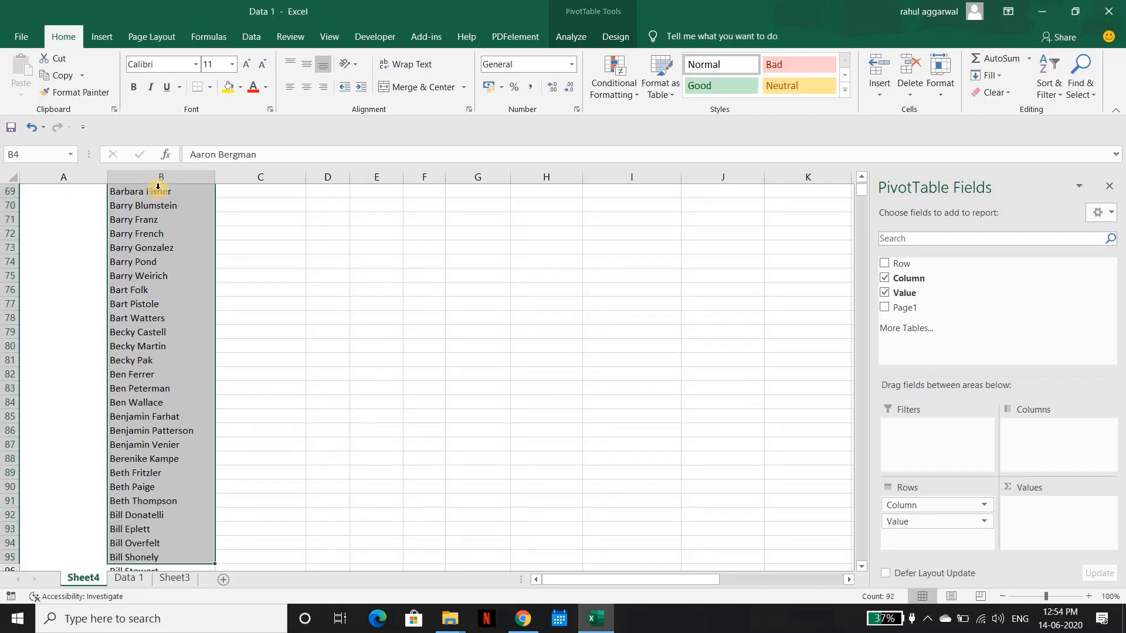
# - AutoFit column A's width to the Customer Segment label in A800
pyautogui.press('Left')
pyautogui.hotkey('ctrl', 'Down')
pyautogui.press('Down')
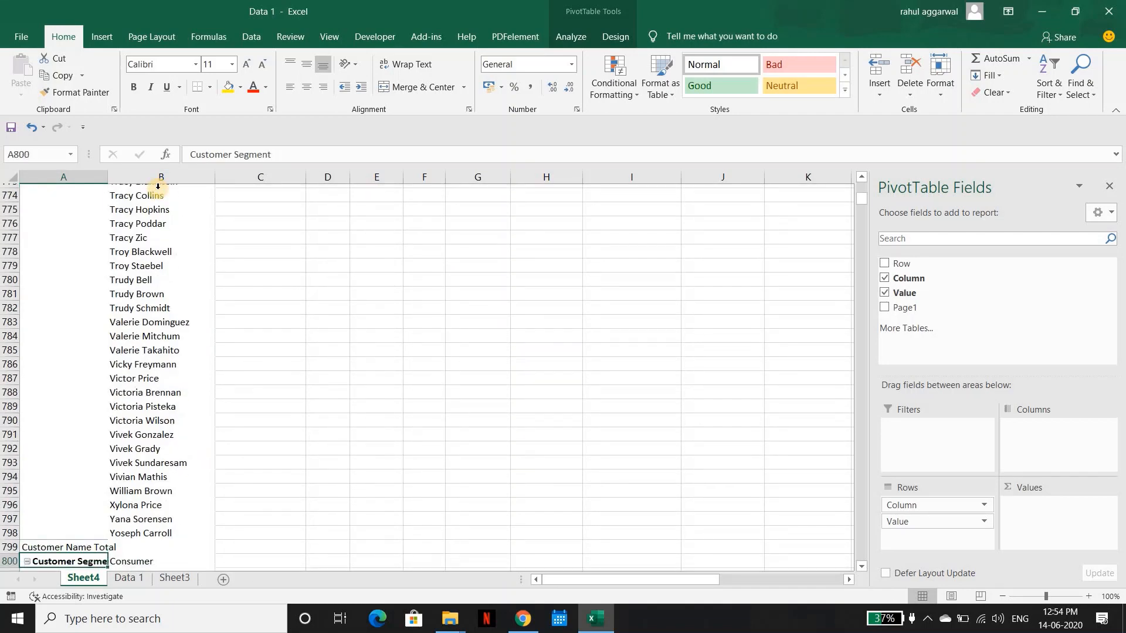
pyautogui.scroll(-1, 158, 187)
pyautogui.press('Down')
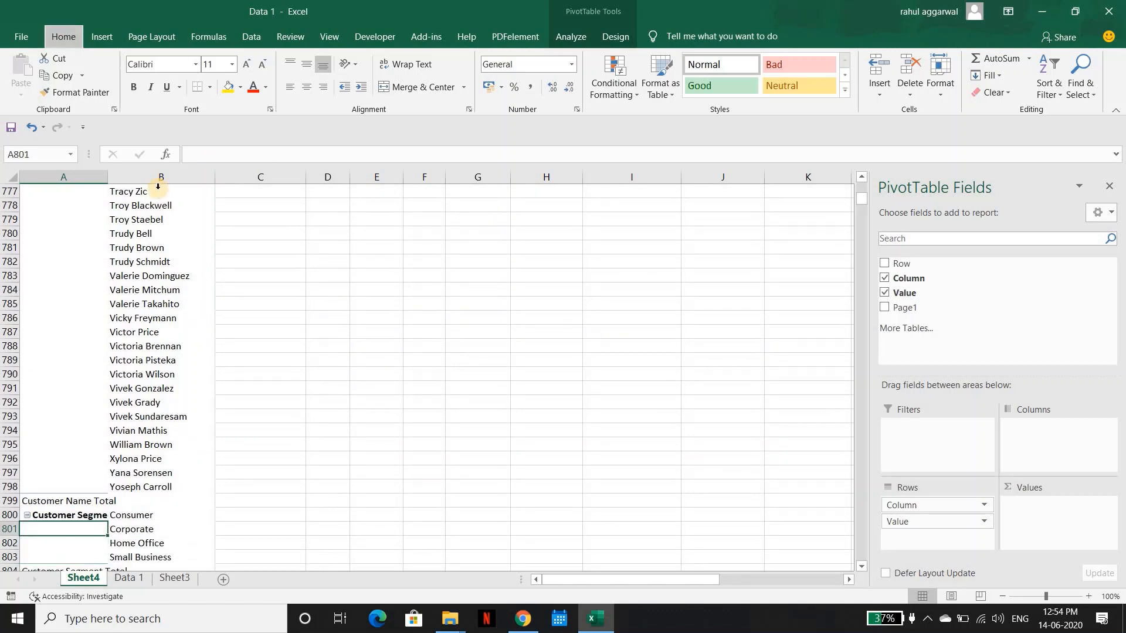
pyautogui.press('Up')
pyautogui.hotkey('alt', 'h')
pyautogui.press('o')
pyautogui.press('i')
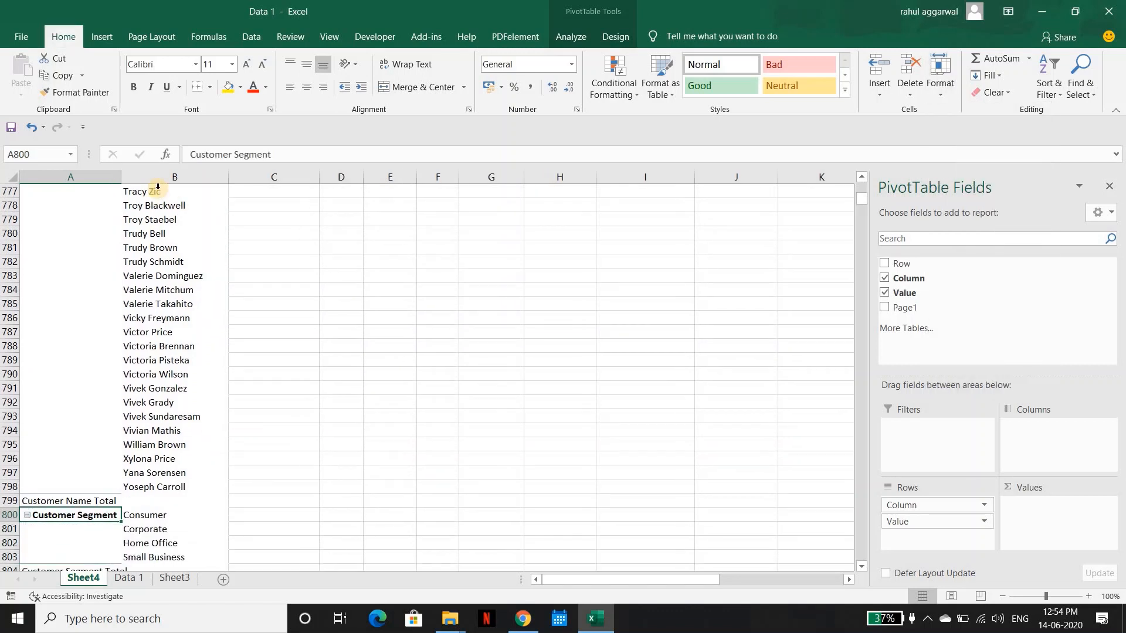
# - Examine the unique values listed for Customer Segment by selecting B800 to B803
pyautogui.press('Right')
pyautogui.hotkey('shift', 'Down')
pyautogui.hotkey('shift', 'Down')
pyautogui.hotkey('shift', 'Down')
pyautogui.hotkey('shift', 'Down')
pyautogui.hotkey('shift', 'Down')
pyautogui.hotkey('shift', 'Down')
pyautogui.hotkey('shift', 'Down')
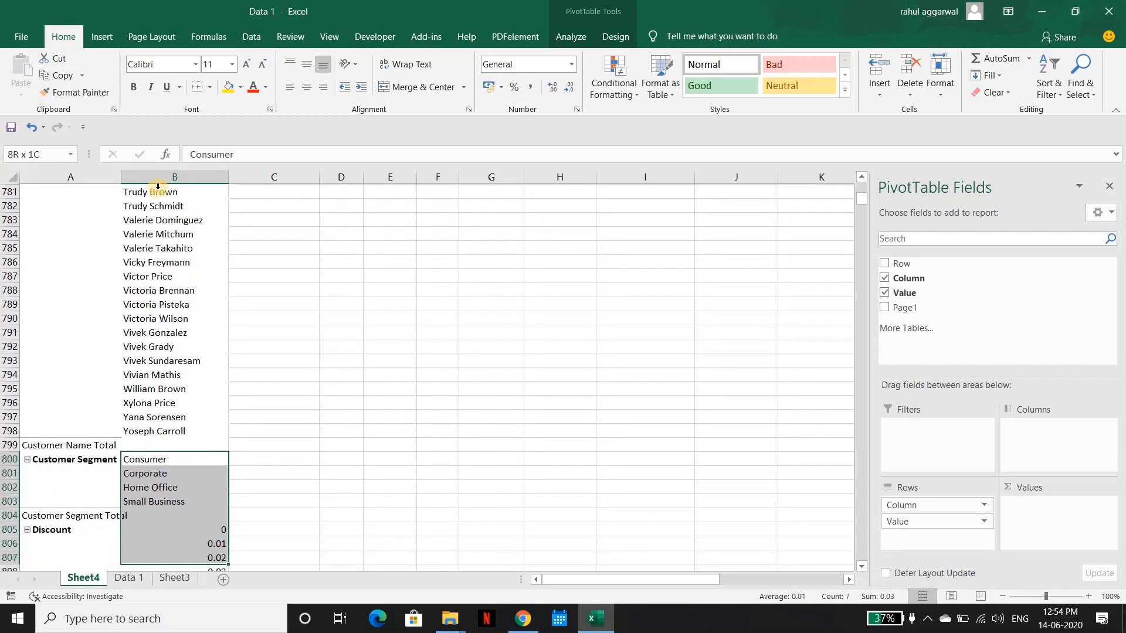
pyautogui.hotkey('shift', 'Up')
pyautogui.hotkey('shift', 'Up')
pyautogui.hotkey('shift', 'Up')
pyautogui.hotkey('shift', 'Up')
pyautogui.hotkey('shift', 'Up')
pyautogui.hotkey('shift', 'Down')
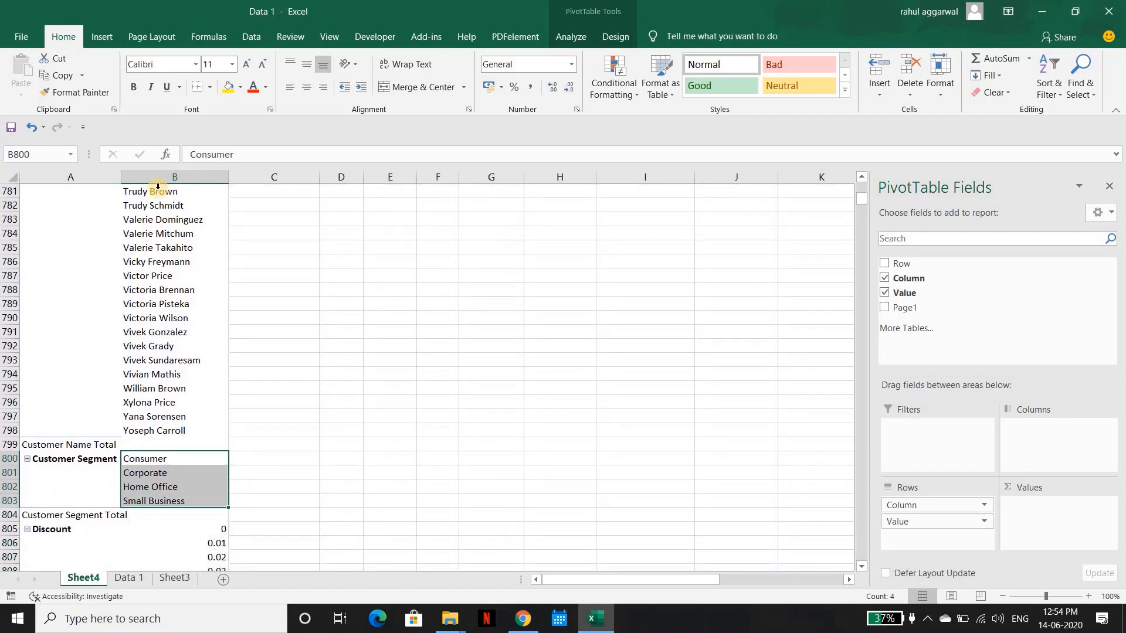
pyautogui.press('Left')
pyautogui.press('Right')
pyautogui.hotkey('shift', 'Down')
pyautogui.hotkey('shift', 'Down')
pyautogui.hotkey('shift', 'Down')
# - Examine the unique values listed for Discount by selecting B805 to B820
pyautogui.press('Left')
pyautogui.press('Down')
pyautogui.press('Down')
pyautogui.press('Down')
pyautogui.press('Down')
pyautogui.press('Down')
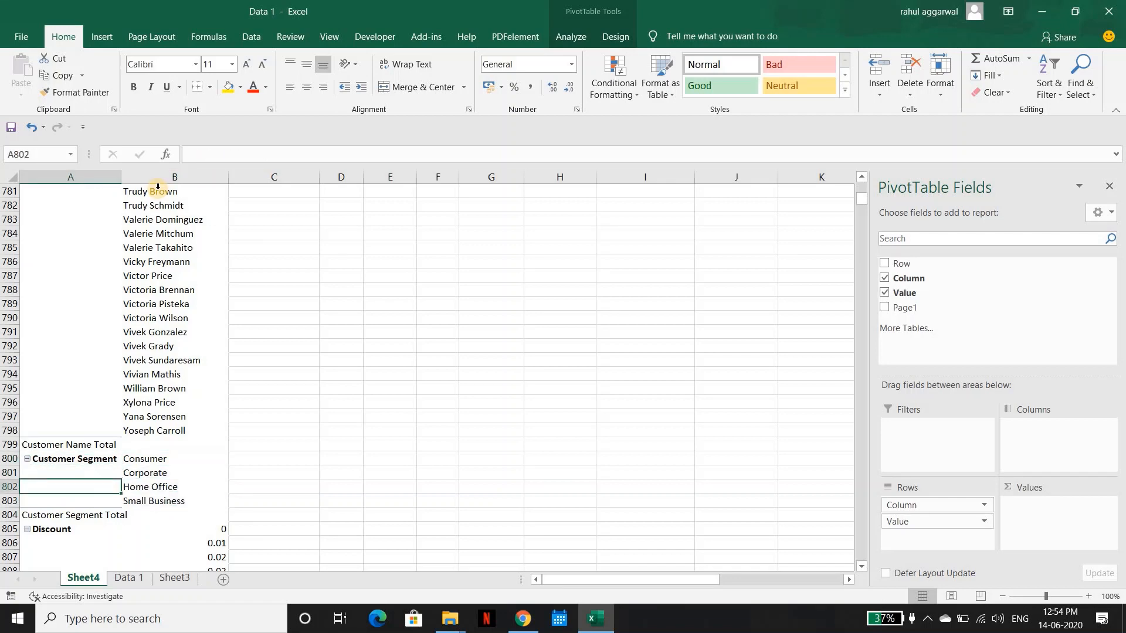
pyautogui.press('Right')
pyautogui.hotkey('shift', 'Down')
pyautogui.hotkey('shift', 'Down')
pyautogui.hotkey('shift', 'Down')
pyautogui.hotkey('shift', 'Down')
pyautogui.hotkey('shift', 'Down')
pyautogui.hotkey('shift', 'Down')
pyautogui.hotkey('shift', 'Down')
pyautogui.hotkey('shift', 'Down')
pyautogui.hotkey('shift', 'Down')
pyautogui.hotkey('shift', 'Down')
pyautogui.hotkey('shift', 'Down')
pyautogui.hotkey('shift', 'Down')
pyautogui.hotkey('shift', 'Down')
pyautogui.hotkey('shift', 'Down')
pyautogui.hotkey('shift', 'Down')
pyautogui.hotkey('shift', 'Down')
pyautogui.hotkey('shift', 'Down')
pyautogui.hotkey('shift', 'Down')
pyautogui.hotkey('shift', 'Down')
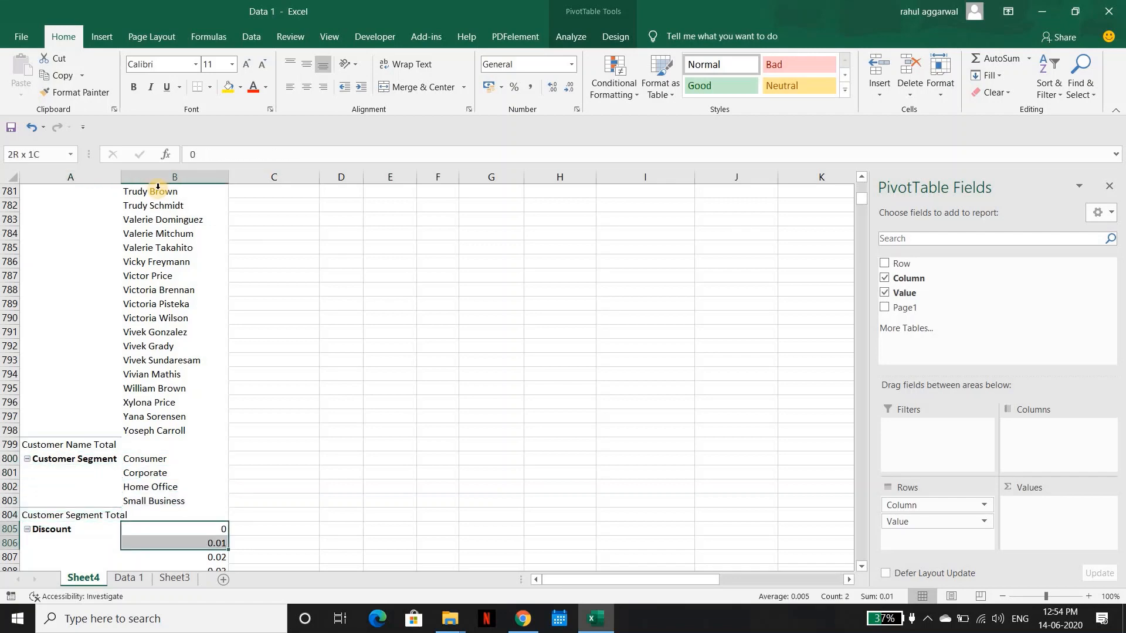
pyautogui.hotkey('shift', 'Down')
pyautogui.hotkey('shift', 'Down')
pyautogui.hotkey('shift', 'Down')
pyautogui.hotkey('shift', 'Down')
pyautogui.hotkey('shift', 'Down')
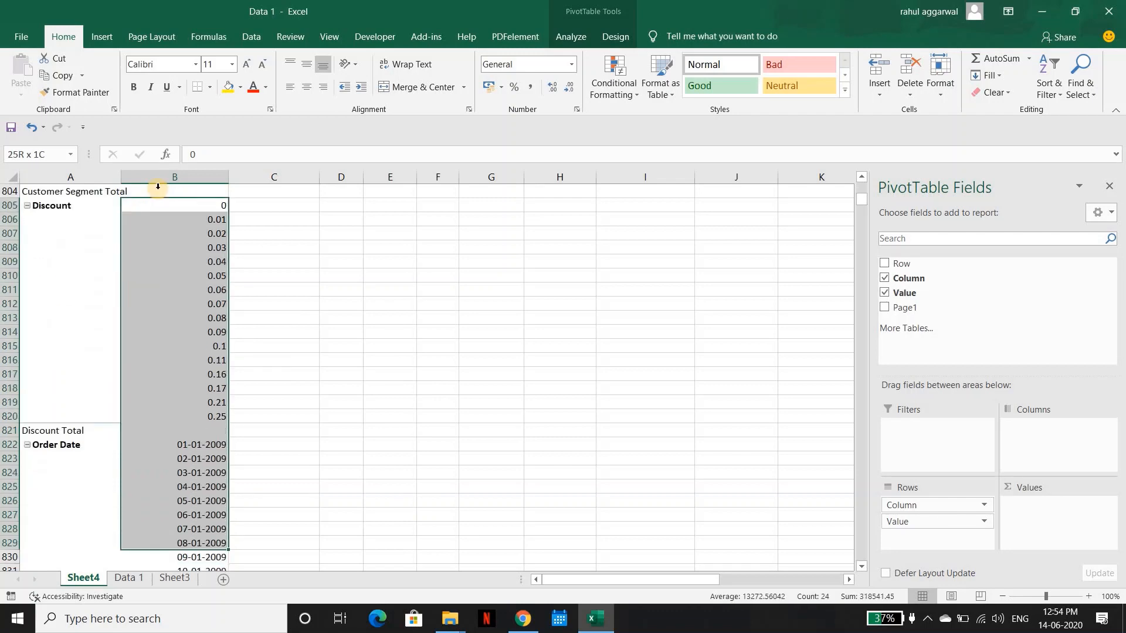
pyautogui.hotkey('shift', 'Up')
pyautogui.hotkey('shift', 'Up')
pyautogui.hotkey('shift', 'Up')
pyautogui.hotkey('shift', 'Up')
pyautogui.hotkey('shift', 'Up')
pyautogui.hotkey('shift', 'Up')
pyautogui.hotkey('shift', 'Up')
pyautogui.hotkey('shift', 'Up')
pyautogui.hotkey('shift', 'Up')
pyautogui.hotkey('shift', 'Up')
pyautogui.hotkey('shift', 'Up')
pyautogui.hotkey('shift', 'Down')
pyautogui.hotkey('shift', 'Down')
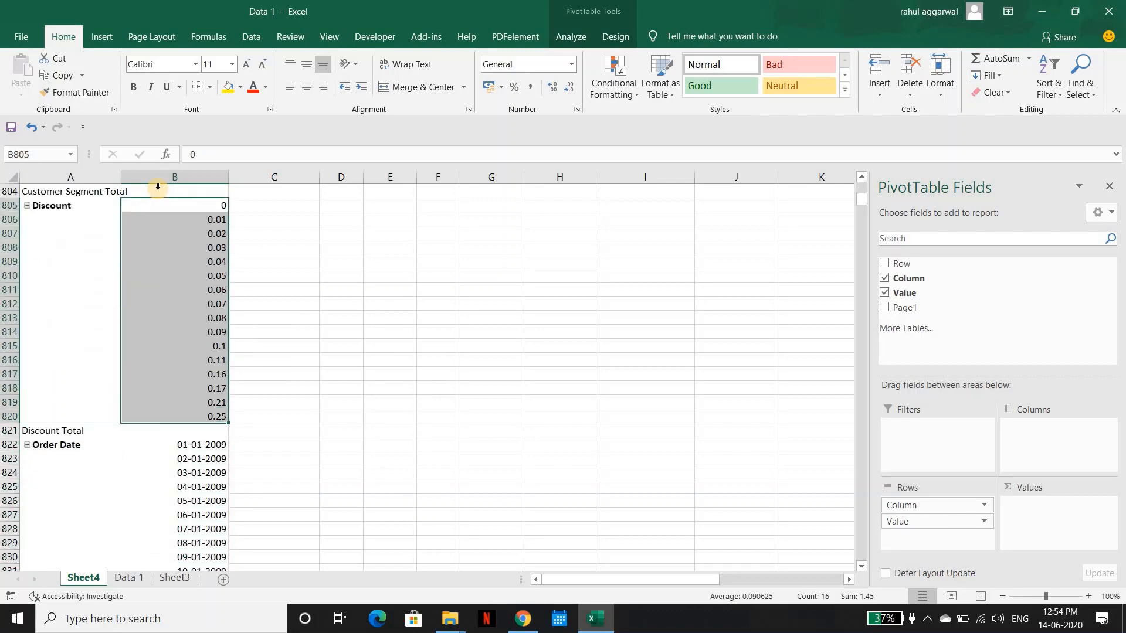
# - Go past the Order Date block to its total row and examine the first values listed for Order ID
pyautogui.press('Left')
pyautogui.hotkey('ctrl', 'Down')
pyautogui.press('Down')
pyautogui.hotkey('ctrl', 'Down')
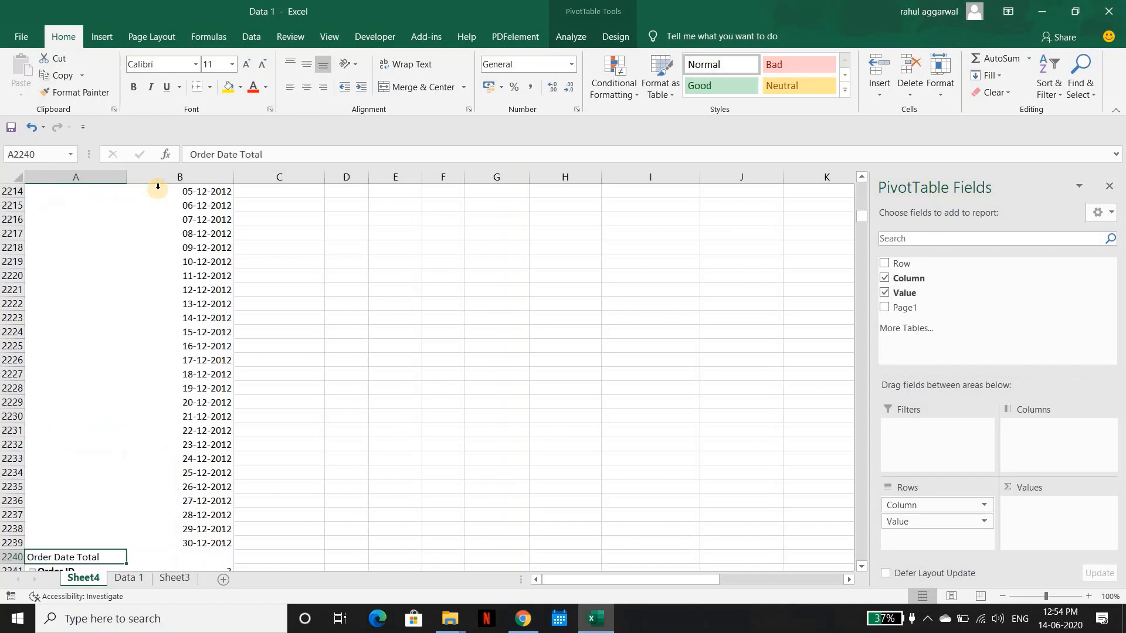
pyautogui.press('Down')
pyautogui.press('Down')
pyautogui.press('Down')
pyautogui.press('Down')
pyautogui.press('Down')
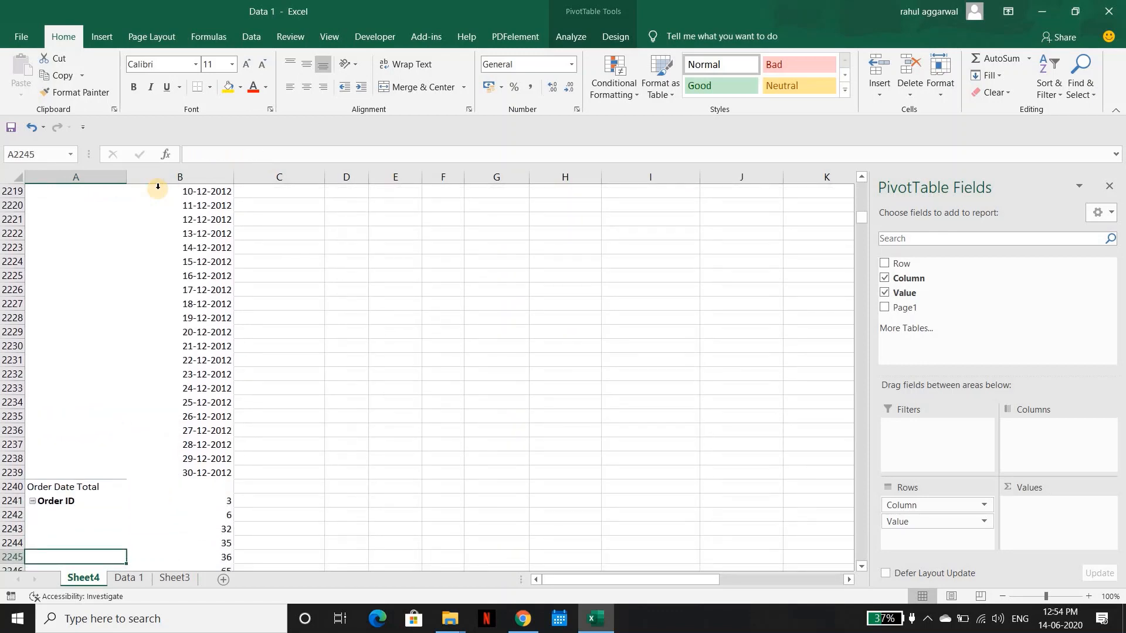
# - Go past the Order ID block to the start of the Order Priority values in the PivotTable
pyautogui.hotkey('ctrl', 'Up')
pyautogui.press('Down')
pyautogui.press('Down')
pyautogui.press('Down')
pyautogui.press('Down')
pyautogui.hotkey('ctrl', 'Down')
pyautogui.press('Down')
pyautogui.press('Down')
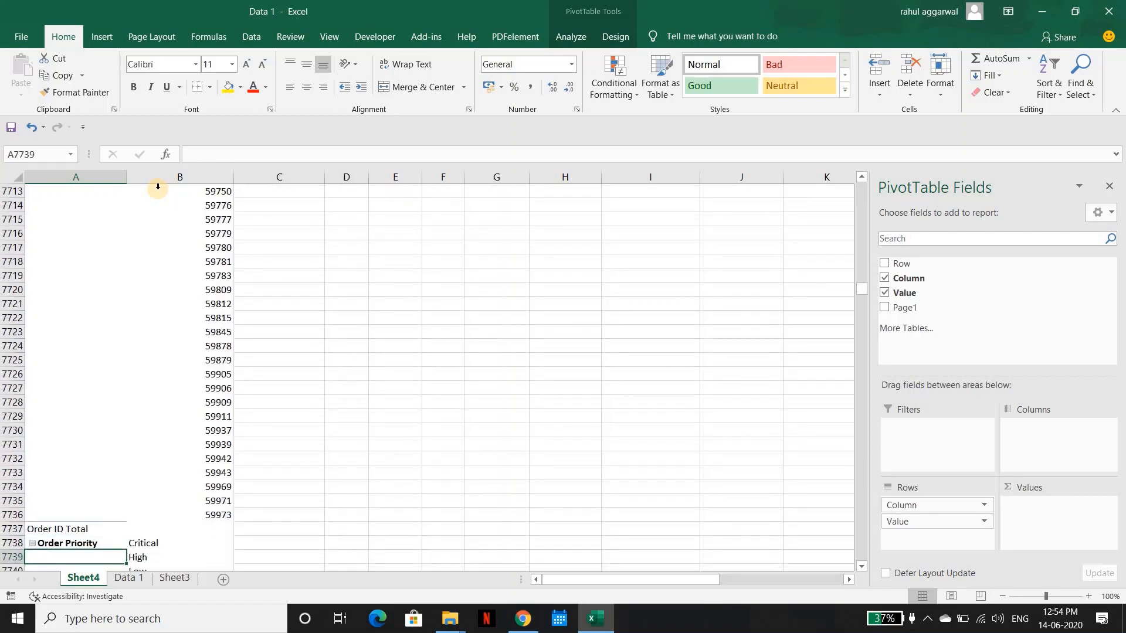
# - Examine the unique values listed for Order Priority by selecting B7738 to B7742
pyautogui.press('Down')
pyautogui.press('Down')
pyautogui.press('Down')
pyautogui.press('Right')
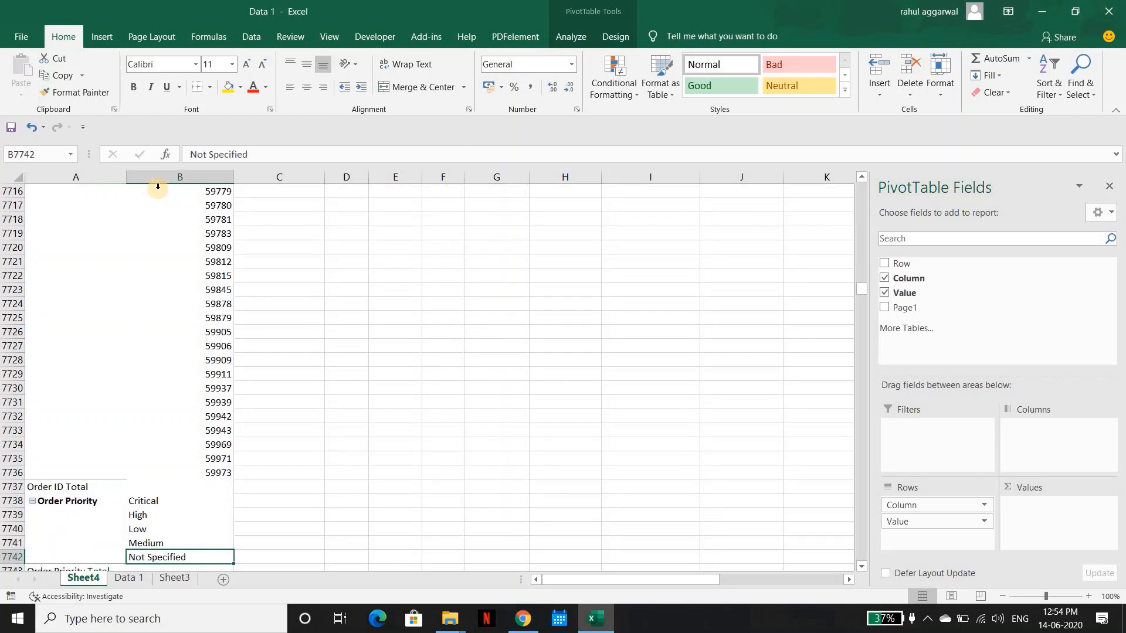
pyautogui.press('Up')
pyautogui.press('Up')
pyautogui.press('Up')
pyautogui.press('Up')
pyautogui.hotkey('shift', 'Down')
pyautogui.hotkey('shift', 'Down')
pyautogui.hotkey('shift', 'Down')
pyautogui.hotkey('shift', 'Down')
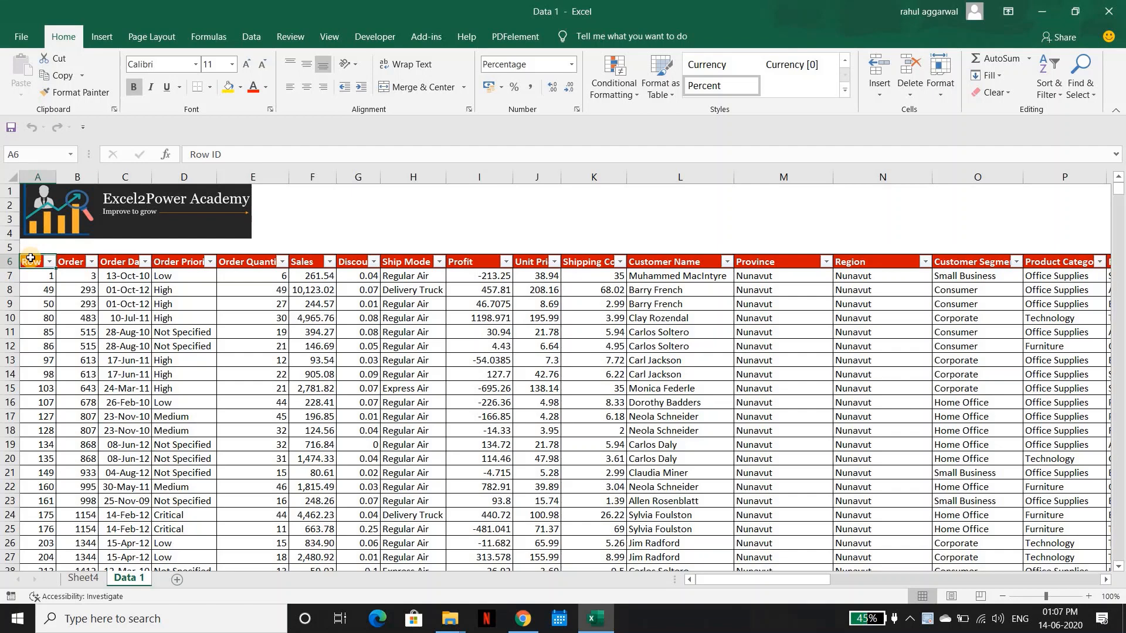
# - Examine the column headers of the Data 1 sheet from Row ID across to Province
pyautogui.press('Right')
pyautogui.press('Right')
pyautogui.press('Right')
pyautogui.press('Right')
pyautogui.press('Right')
pyautogui.press('Right')
pyautogui.press('Right')
pyautogui.press('Right')
pyautogui.press('Right')
pyautogui.press('Right')
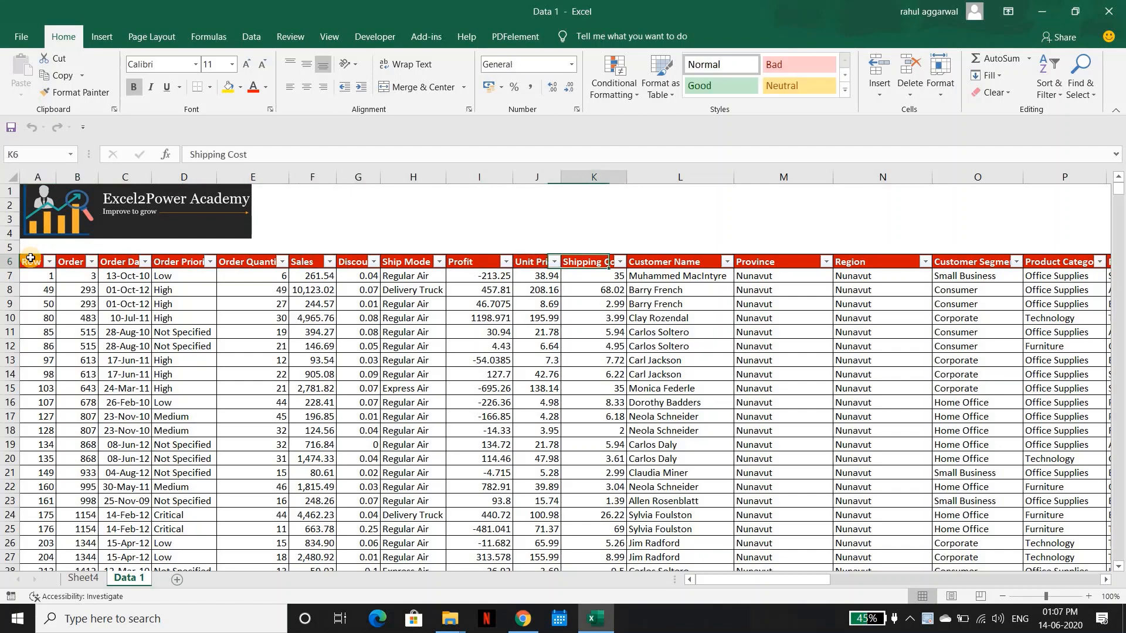
pyautogui.press('Right')
pyautogui.press('Right')
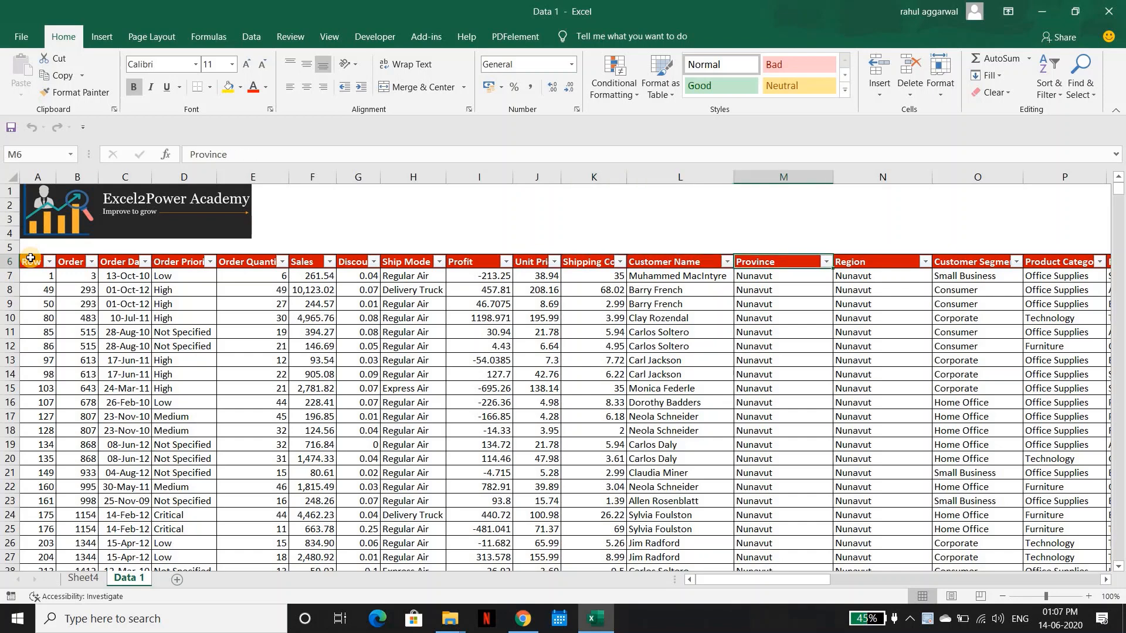
pyautogui.press('Left')
pyautogui.press('Right')
# - Examine all provinces in the Province column's filter list and close it without filtering
pyautogui.hotkey('alt', 'Down')
pyautogui.press('Down')
pyautogui.press('Down')
pyautogui.press('Down')
pyautogui.press('Down')
pyautogui.press('Down')
pyautogui.press('Down')
pyautogui.press('Down')
pyautogui.press('Down')
pyautogui.press('Down')
pyautogui.press('Down')
pyautogui.press('Down')
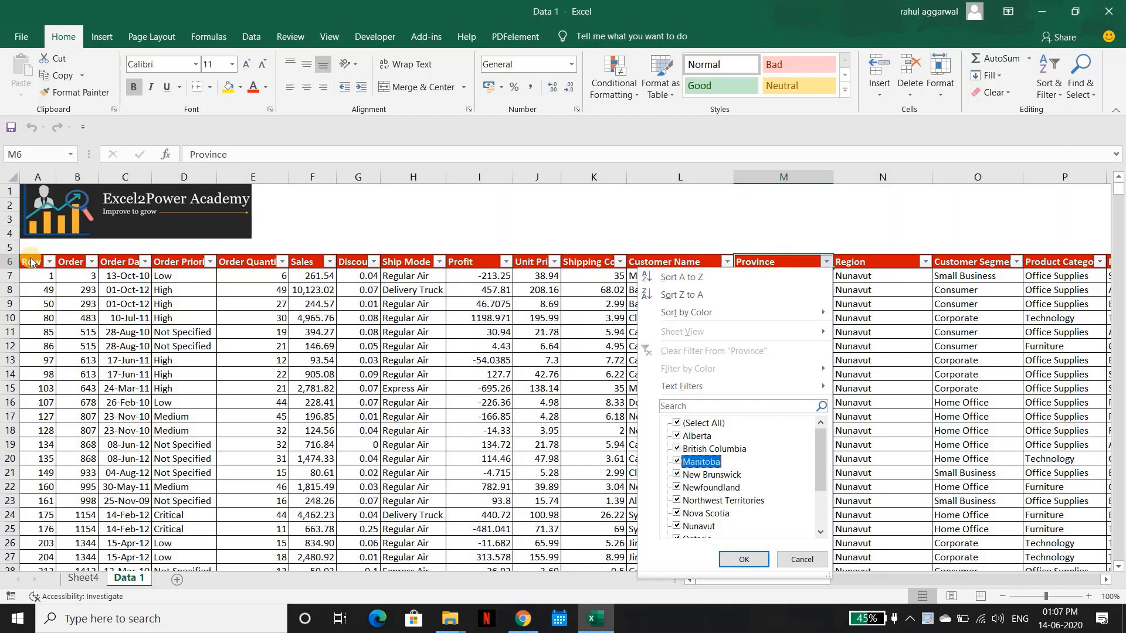
pyautogui.press('Down')
pyautogui.press('Down')
pyautogui.press('Down')
pyautogui.press('Down')
pyautogui.press('Down')
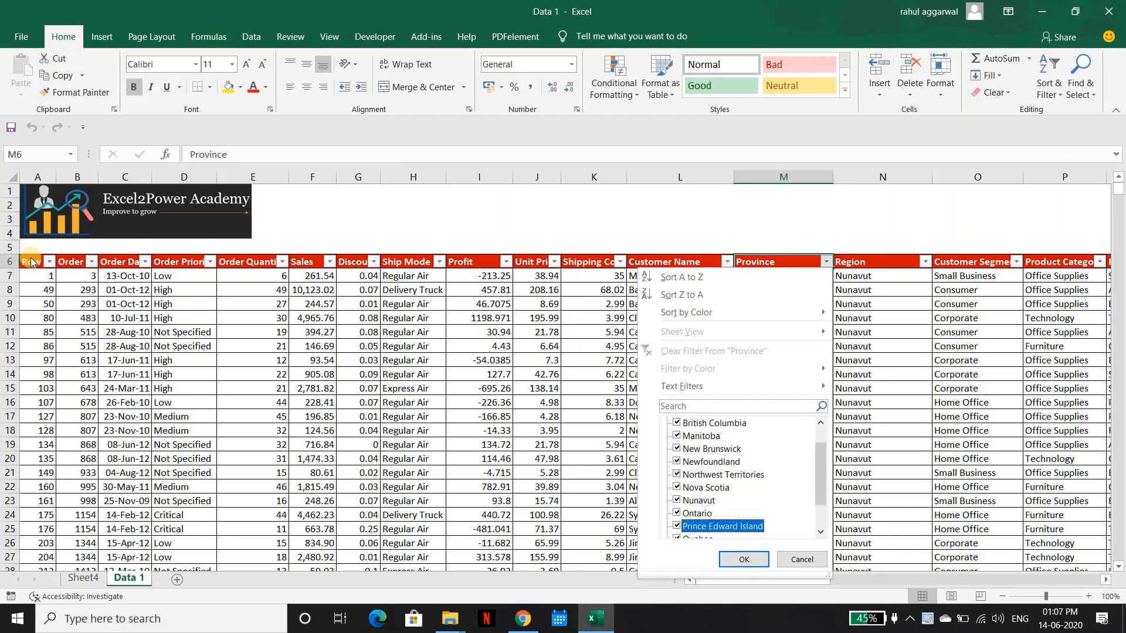
pyautogui.press('Down')
pyautogui.press('Down')
pyautogui.press('Down')
pyautogui.press('Down')
pyautogui.press('Up')
pyautogui.press('Up')
pyautogui.press('Up')
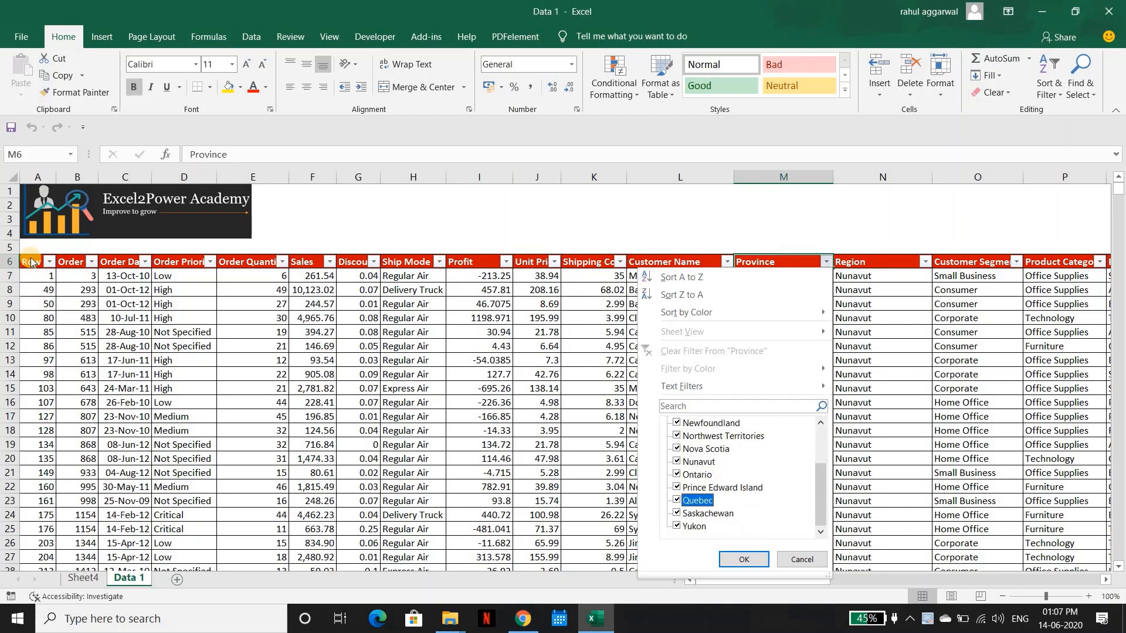
pyautogui.press('Up')
pyautogui.press('Up')
pyautogui.press('Up')
pyautogui.press('Up')
pyautogui.press('Up')
pyautogui.press('Up')
pyautogui.press('Up')
pyautogui.press('Up')
pyautogui.press('Up')
pyautogui.press('Escape')
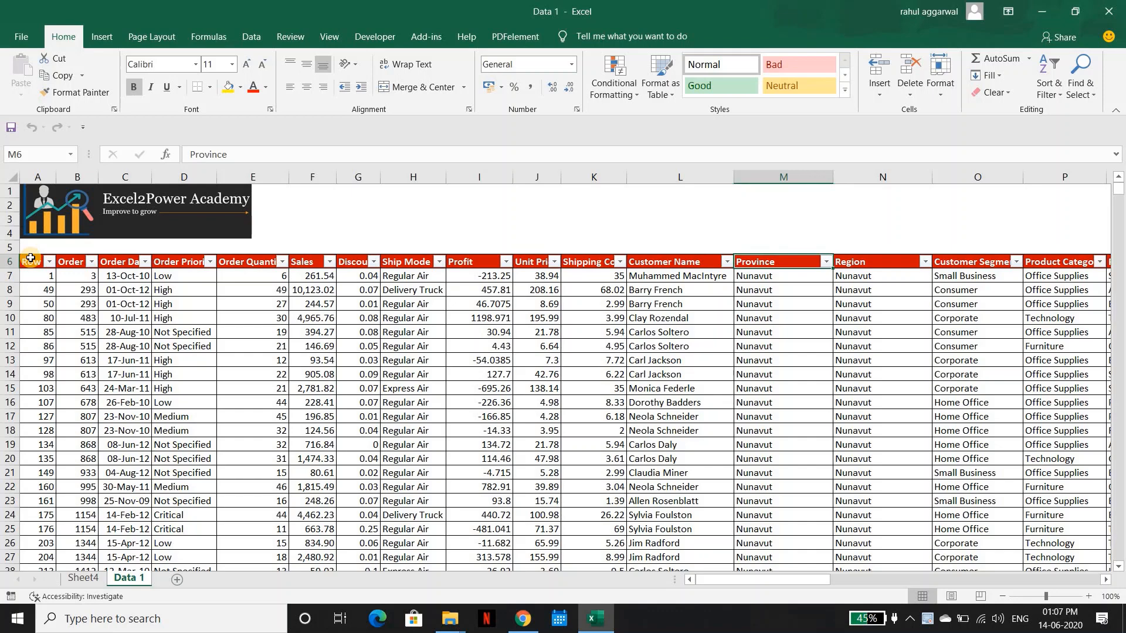
# - Look through the Province column's filter options once more and leave them without applying anything
pyautogui.hotkey('alt', 'Down')
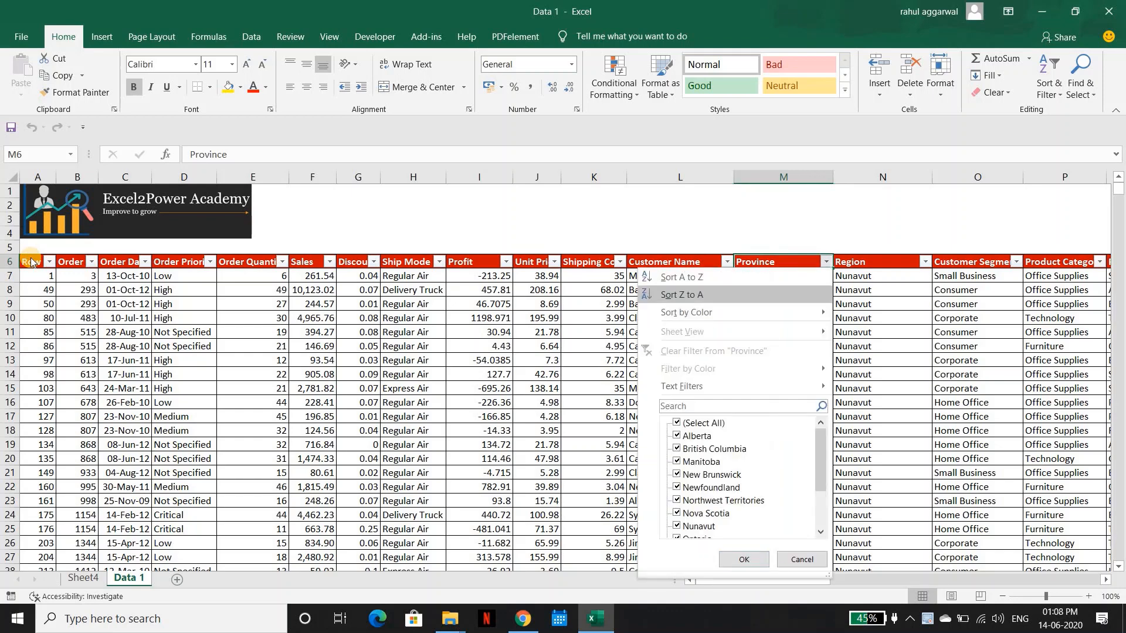
pyautogui.press('Down')
pyautogui.press('Down')
pyautogui.press('Down')
pyautogui.press('Escape')
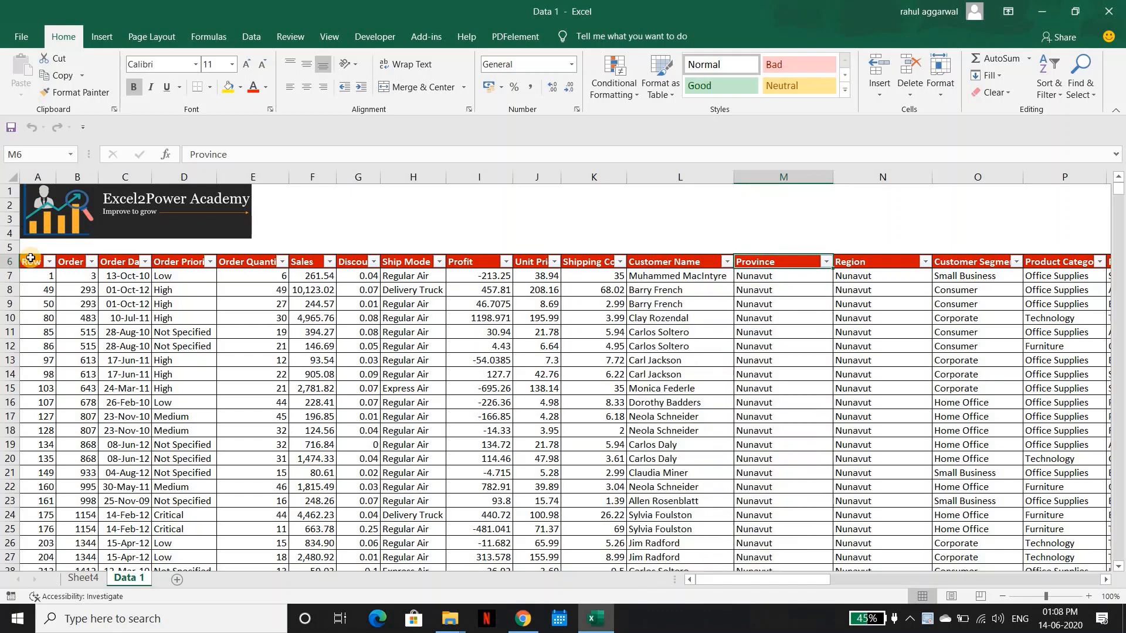
# - Create a PivotTable on a new worksheet from the Data 1 range A6:U8405
pyautogui.click(31, 259)
pyautogui.hotkey('ctrl', 'shift', 'Right')
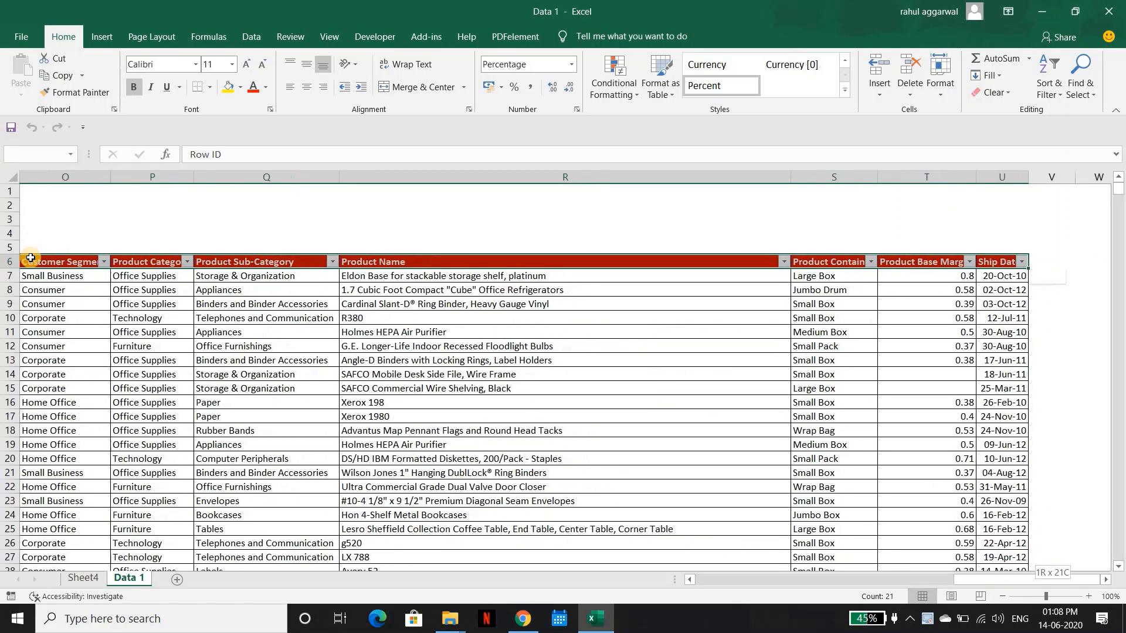
pyautogui.hotkey('ctrl', 'shift', 'Down')
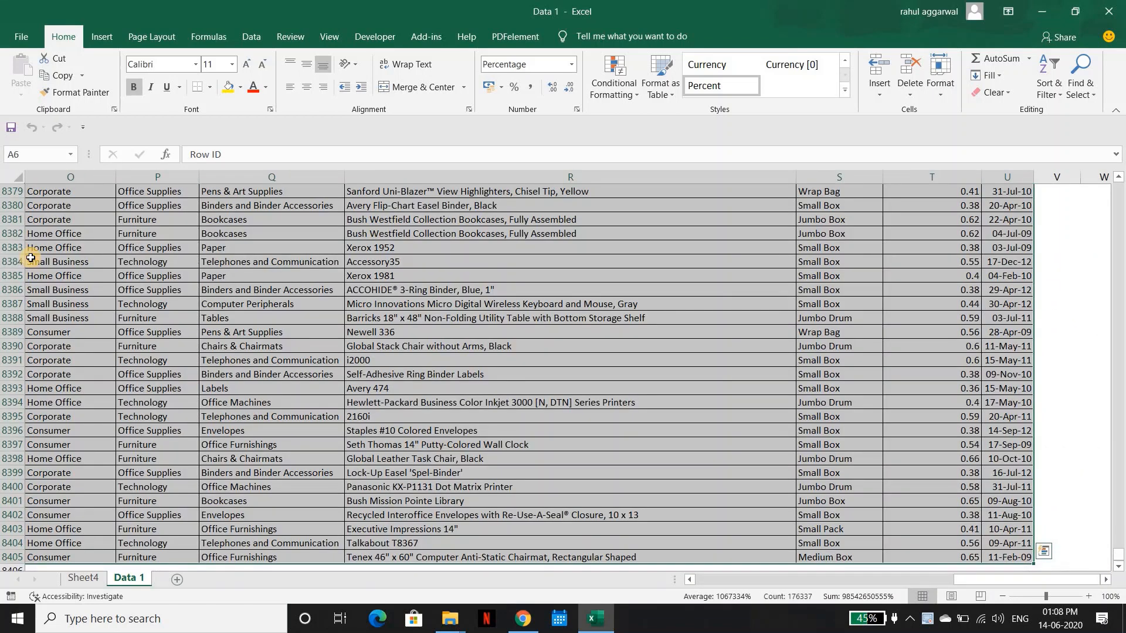
pyautogui.click(101, 39)
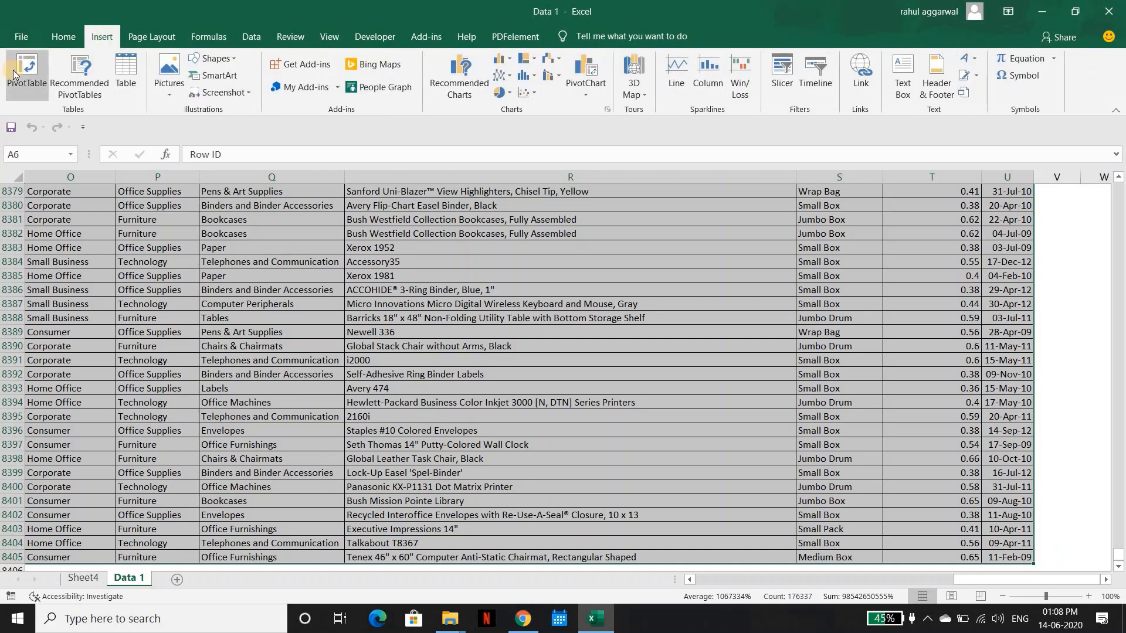
pyautogui.click(14, 73)
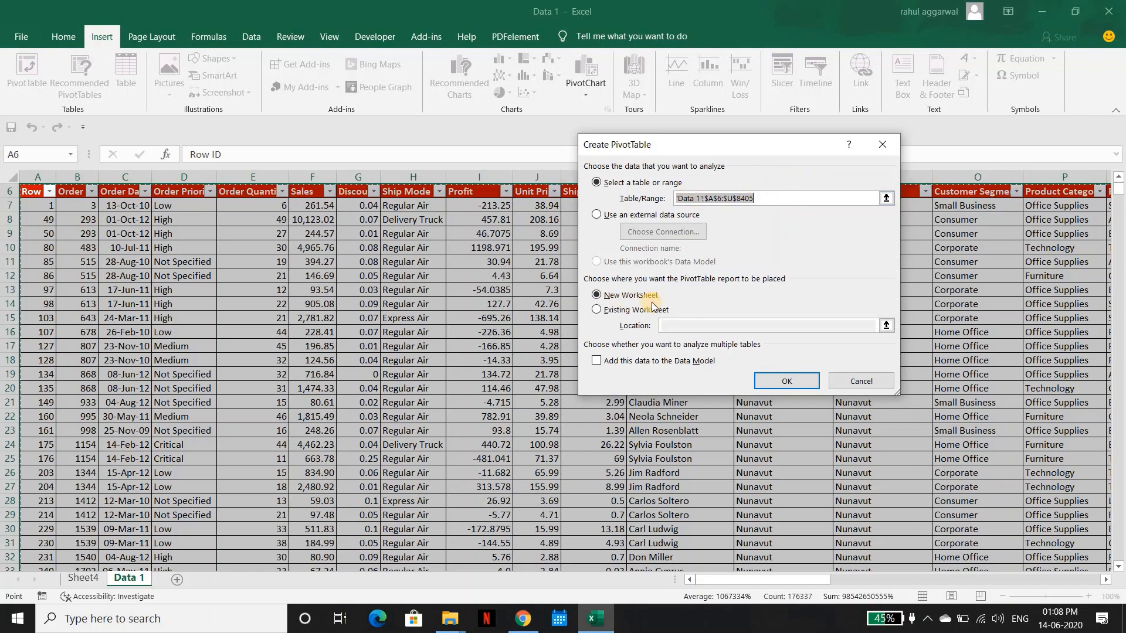
pyautogui.click(777, 379)
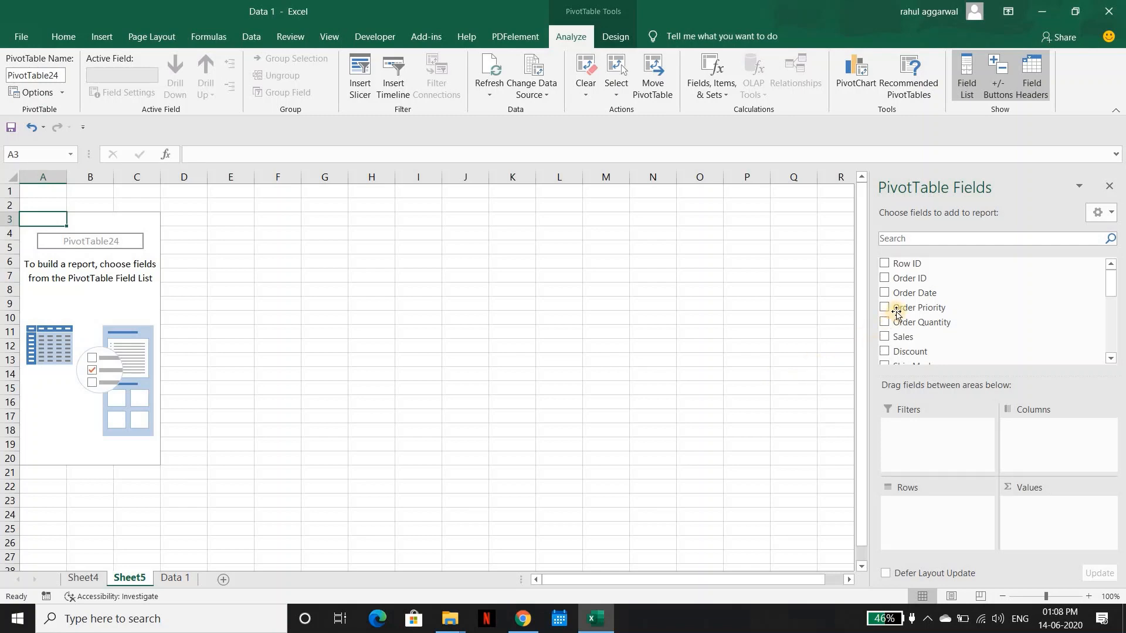
# - Add Order Priority to the PivotTable rows and summarize Sales and Profit as sums in the values
pyautogui.moveTo(906, 308); pyautogui.dragTo(937, 522)
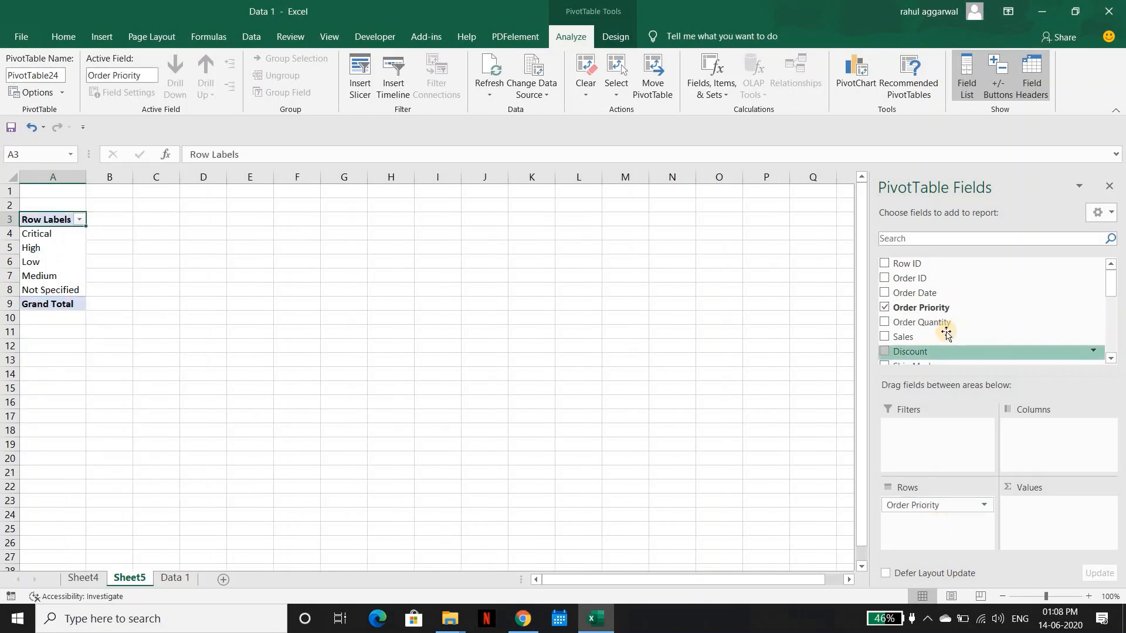
pyautogui.moveTo(945, 336); pyautogui.dragTo(1044, 508)
pyautogui.moveTo(1112, 384); pyautogui.dragTo(1112, 382)
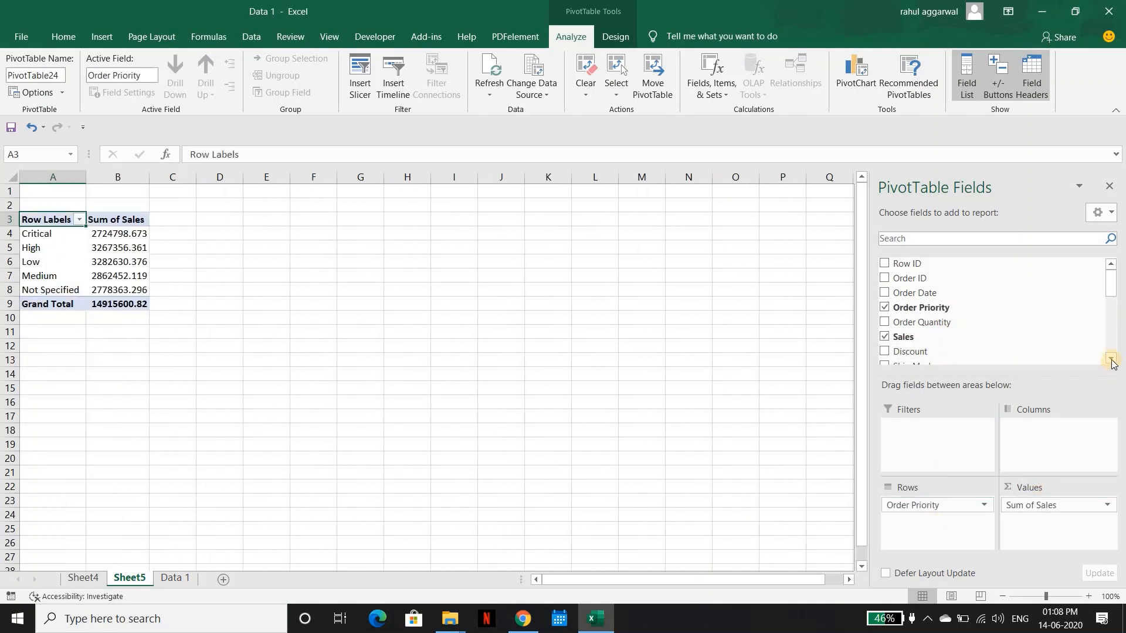
pyautogui.scroll(-1, 1112, 364)
pyautogui.moveTo(906, 334); pyautogui.dragTo(1050, 532)
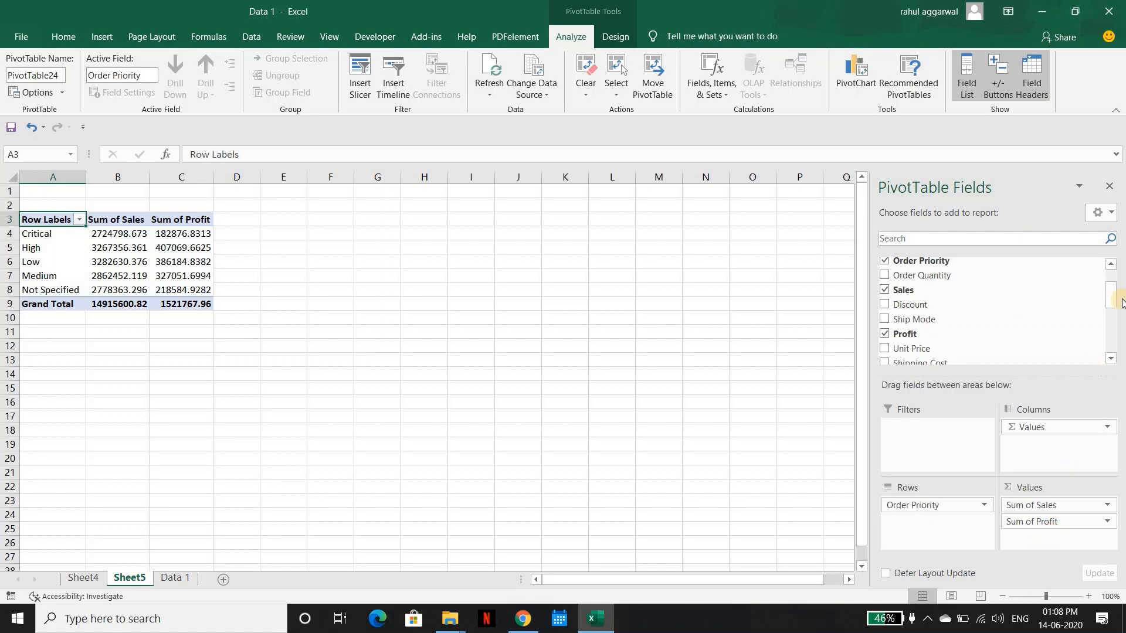
# - Add Province as the report filter of the PivotTable
pyautogui.scroll(1, 1117, 270)
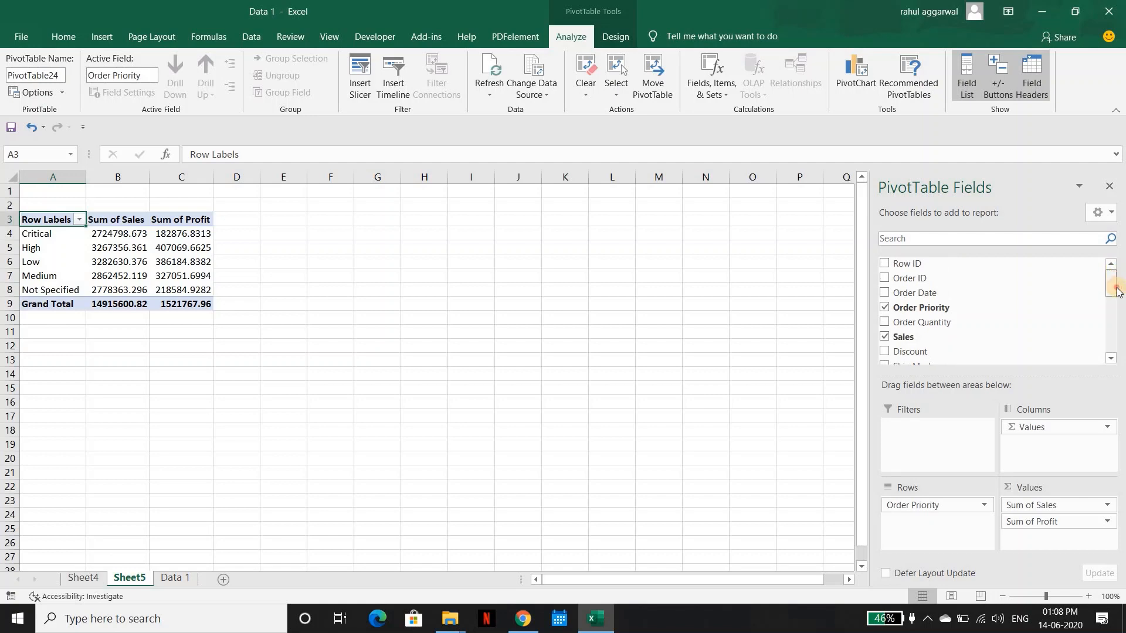
pyautogui.scroll(-3, 956, 341)
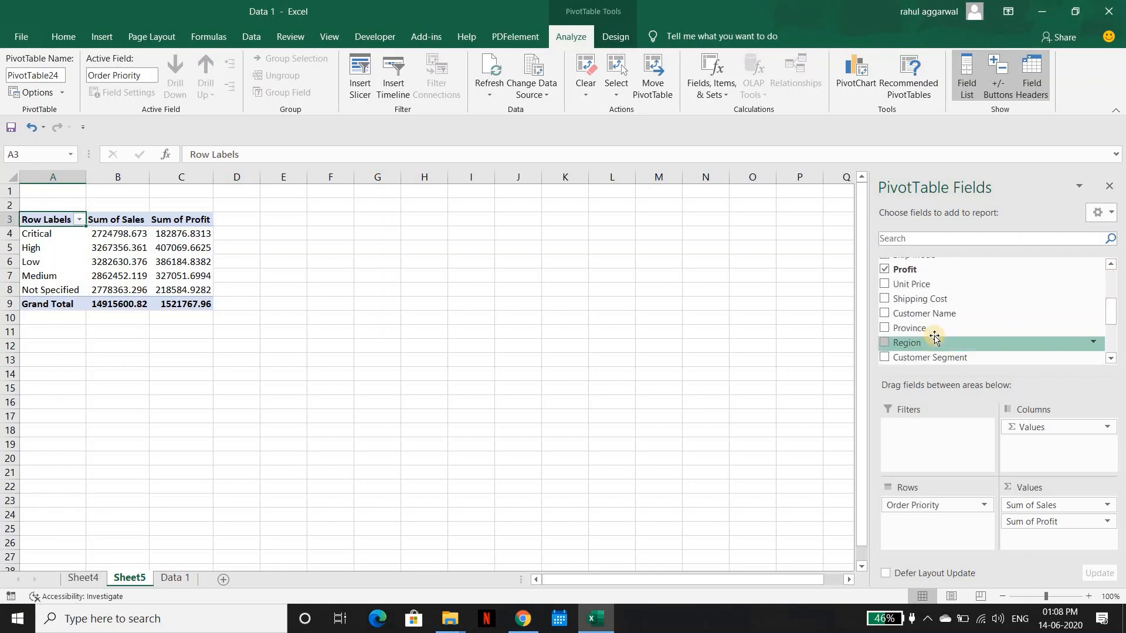
pyautogui.moveTo(938, 329); pyautogui.dragTo(941, 437)
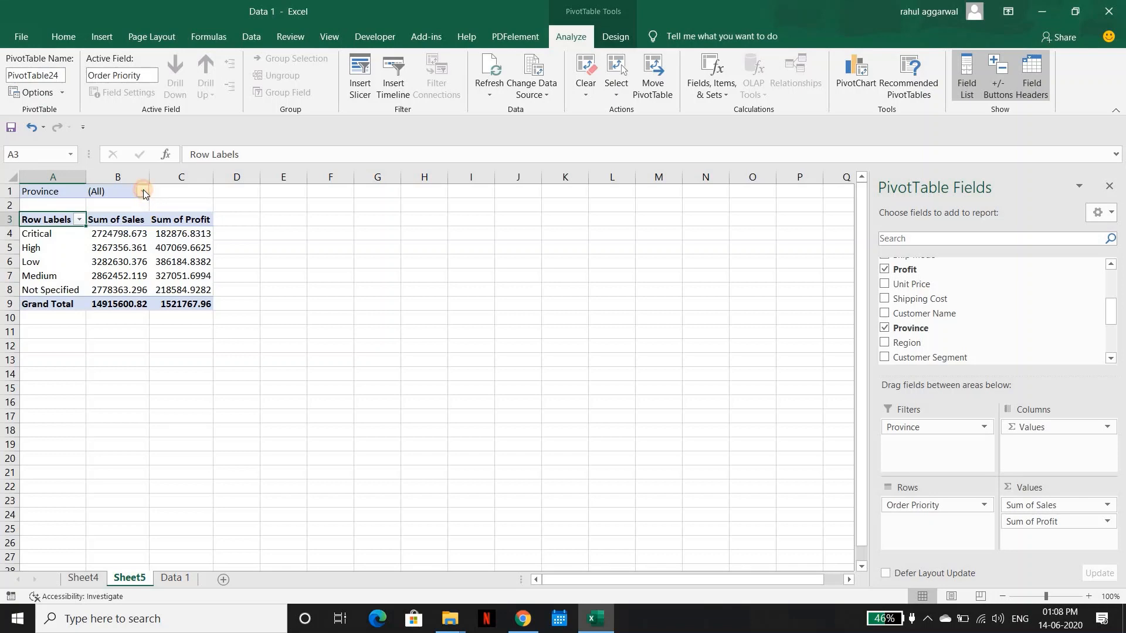
# - Enable selection of multiple items in the Province report filter and keep only Alberta
pyautogui.click(143, 192)
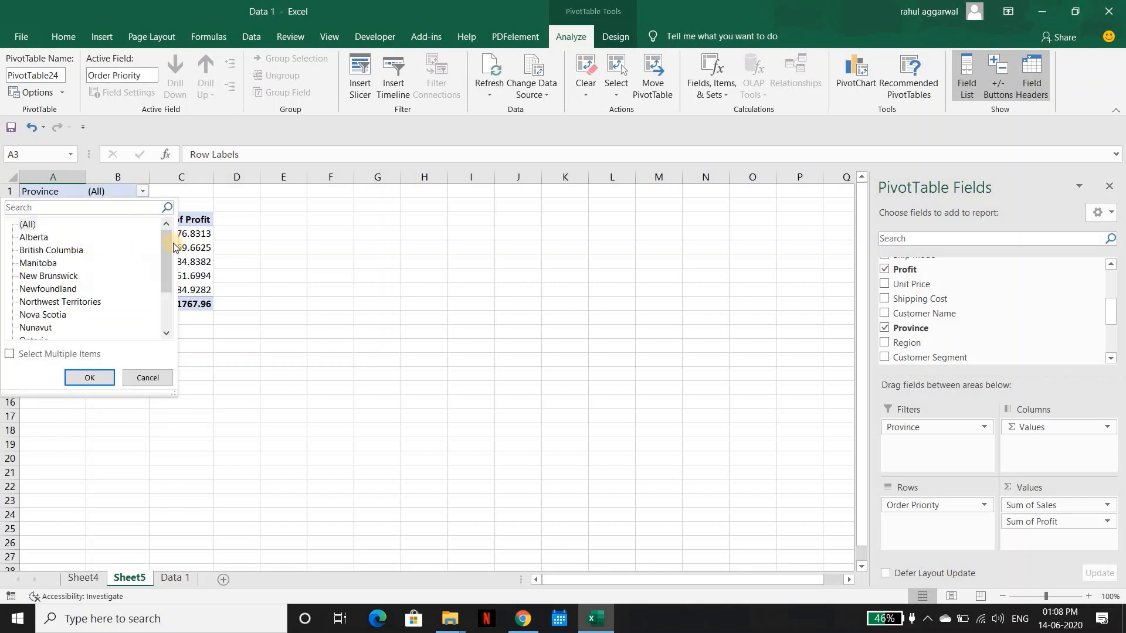
pyautogui.click(9, 355)
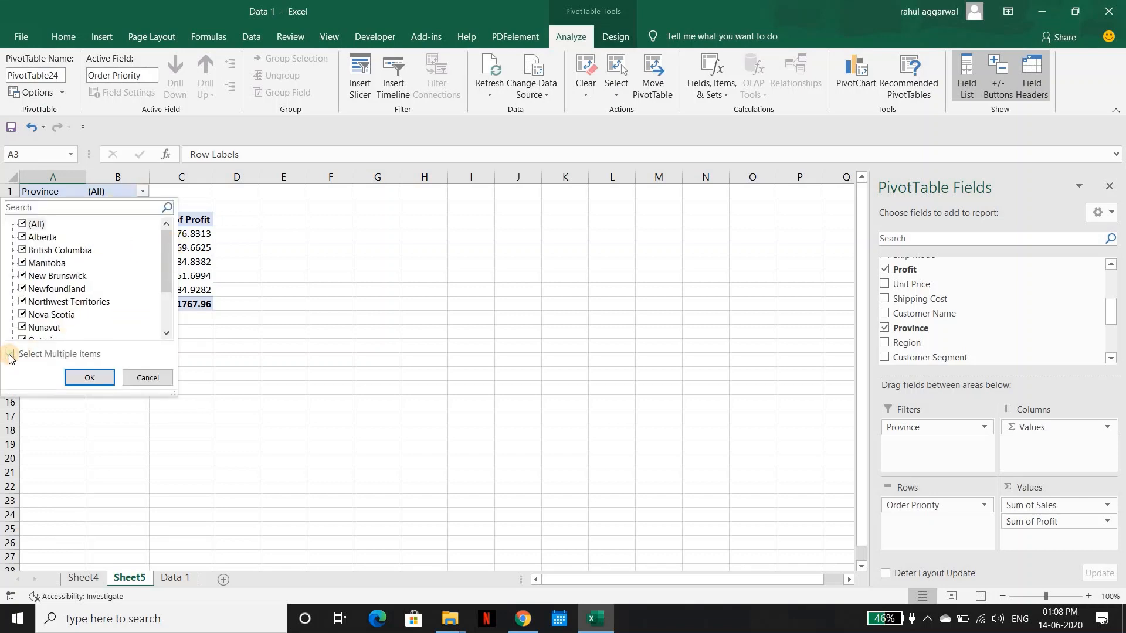
pyautogui.click(23, 226)
pyautogui.click(22, 237)
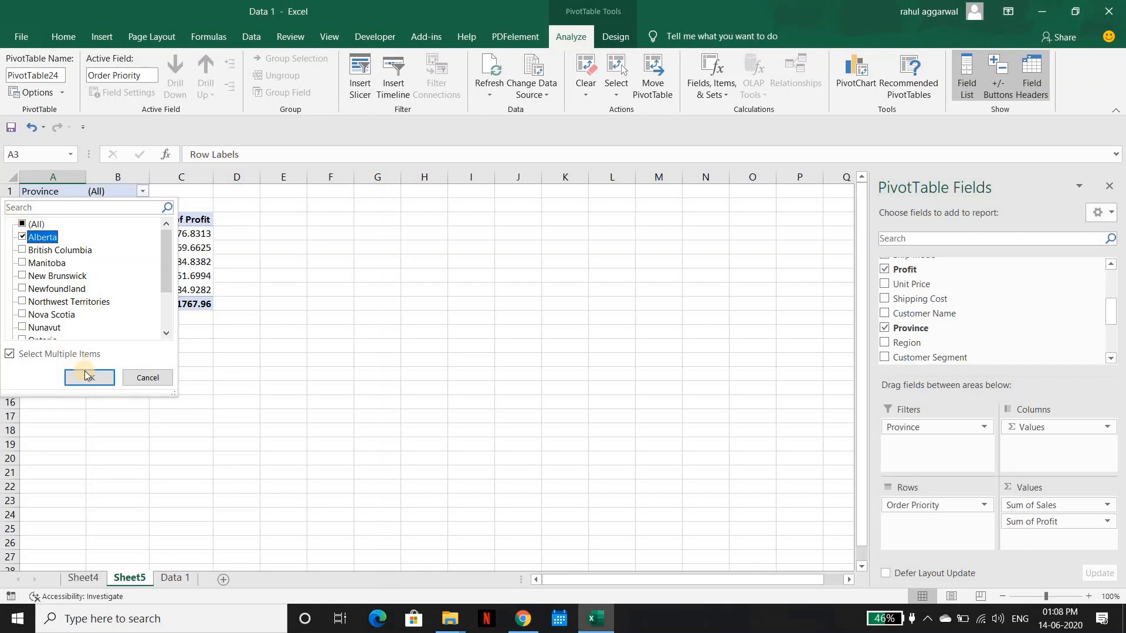
pyautogui.click(89, 377)
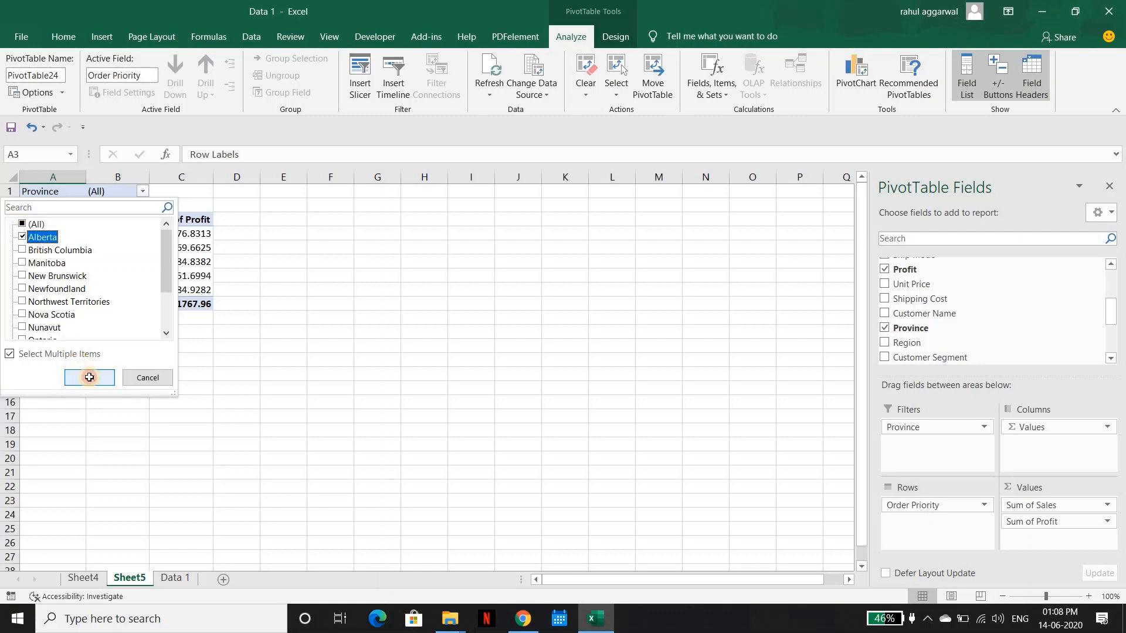
# - Reset the Province report filter to show all provinces
pyautogui.click(142, 191)
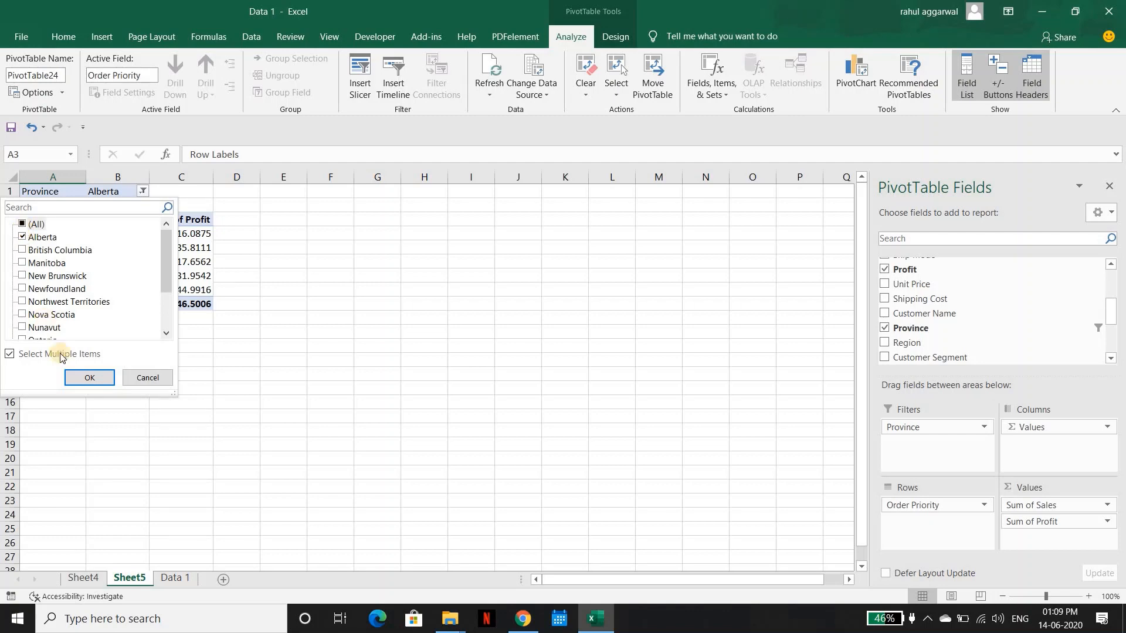
pyautogui.click(78, 379)
# - Copy the whole PivotTable including its Province filter and paste the copy at G1
pyautogui.press('Up')
pyautogui.press('Up')
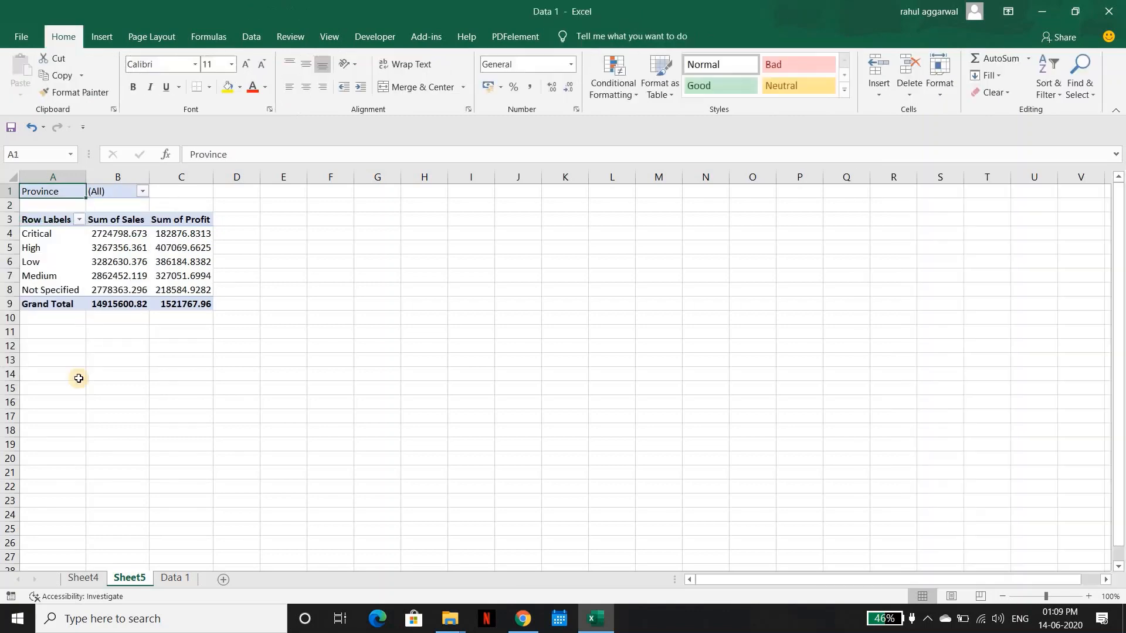
pyautogui.hotkey('ctrl', 'a')
pyautogui.hotkey('ctrl', 'c')
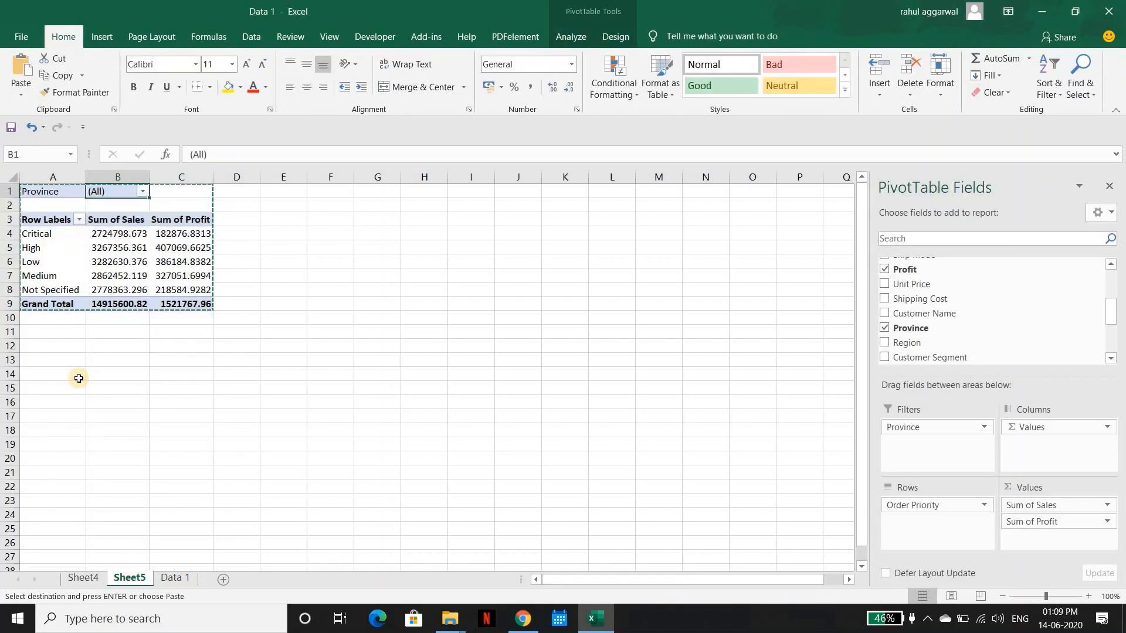
pyautogui.press('Right')
pyautogui.press('Right')
pyautogui.press('Right')
pyautogui.press('Right')
pyautogui.press('Right')
pyautogui.press('Right')
pyautogui.hotkey('ctrl', 'v')
# - Filter the copied PivotTable at G1 to the province British Columbia only
pyautogui.press('Right')
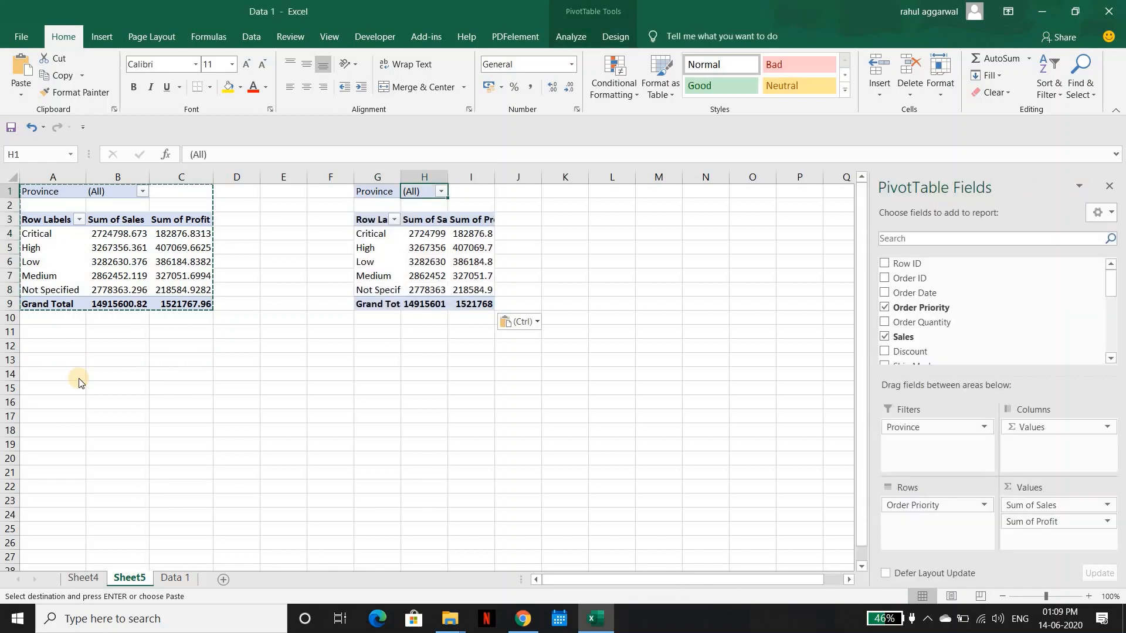
pyautogui.hotkey('alt', 'Down')
pyautogui.press('Down')
pyautogui.press('Down')
pyautogui.press('space')
pyautogui.press('Return')
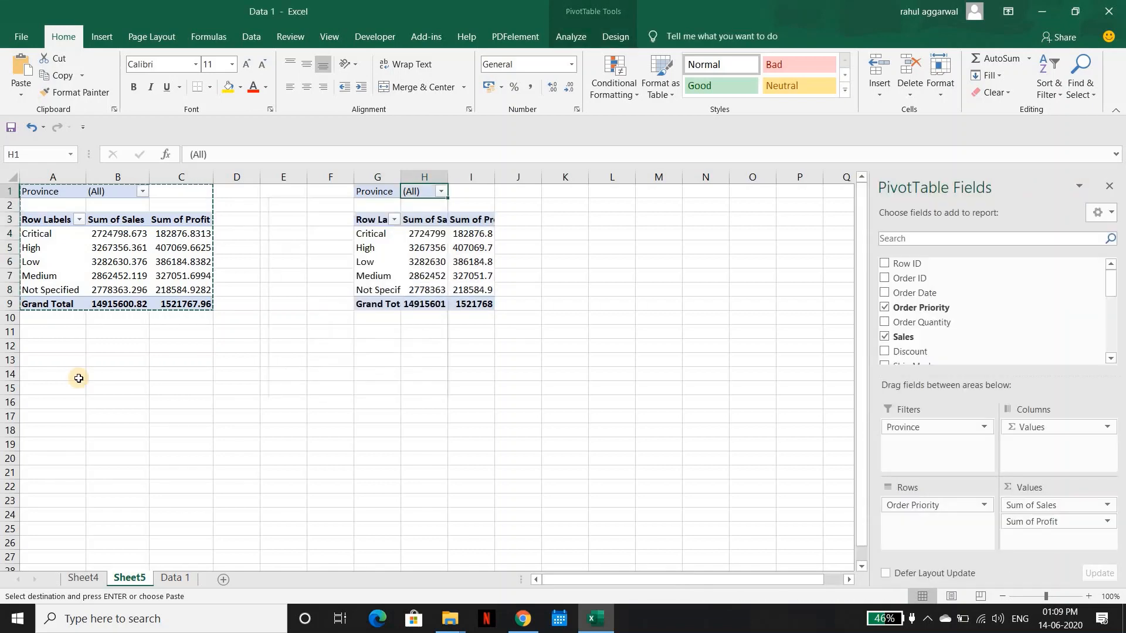
# - Filter the original PivotTable at A1 to the province Alberta only
pyautogui.press('Up')
pyautogui.press('Left')
pyautogui.press('Left')
pyautogui.press('Left')
pyautogui.press('Left')
pyautogui.press('Left')
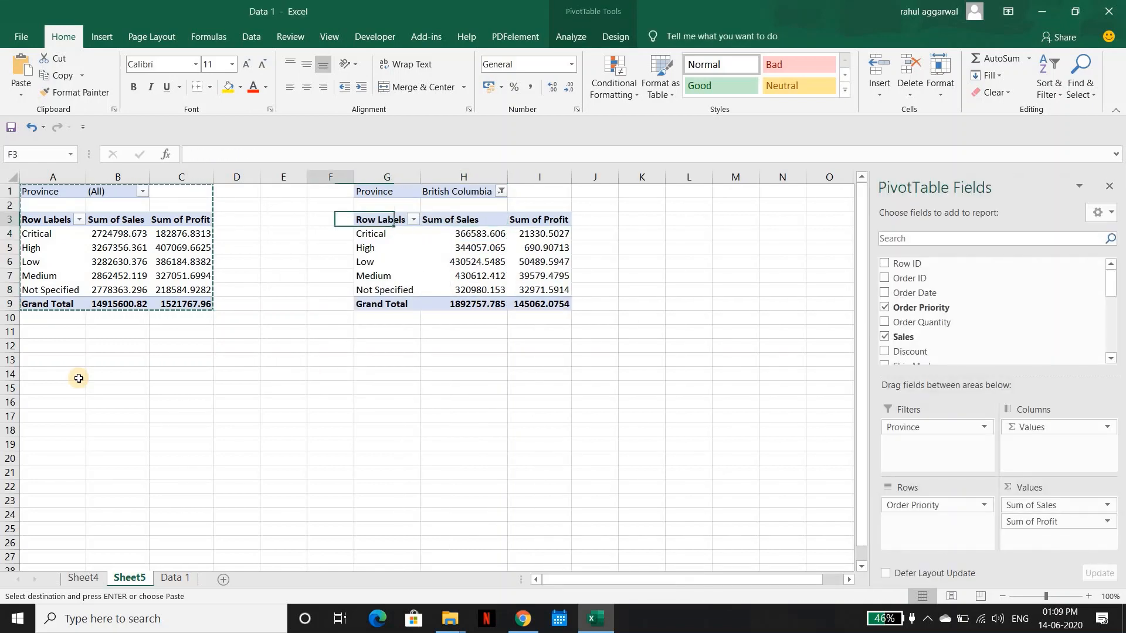
pyautogui.press('Up')
pyautogui.press('Up')
pyautogui.press('Left')
pyautogui.hotkey('alt', 'Down')
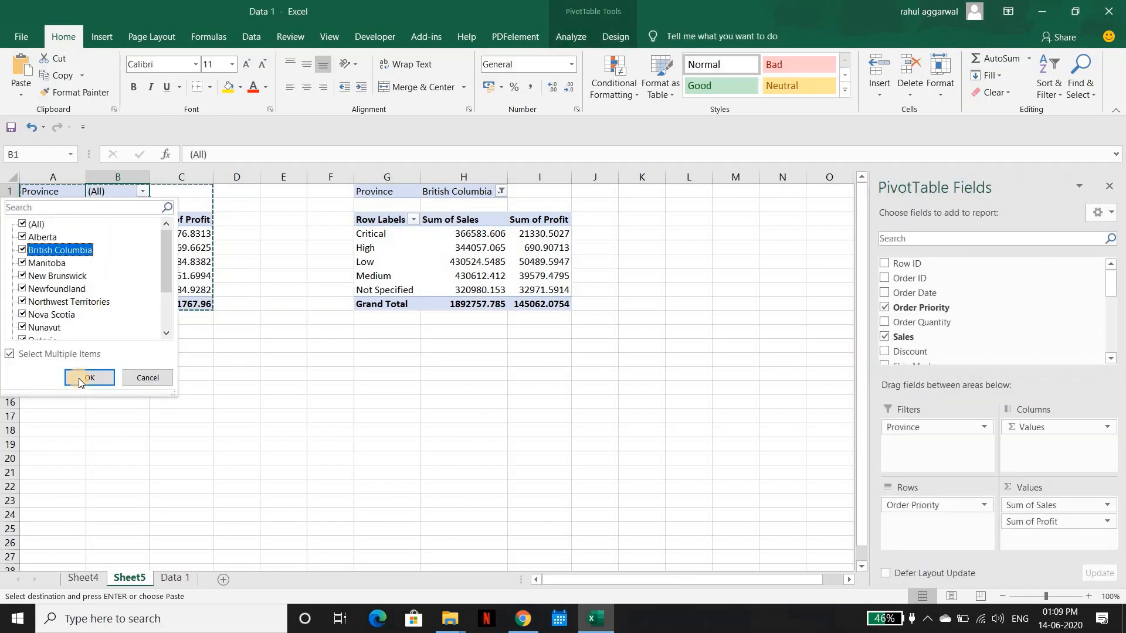
pyautogui.click(81, 380)
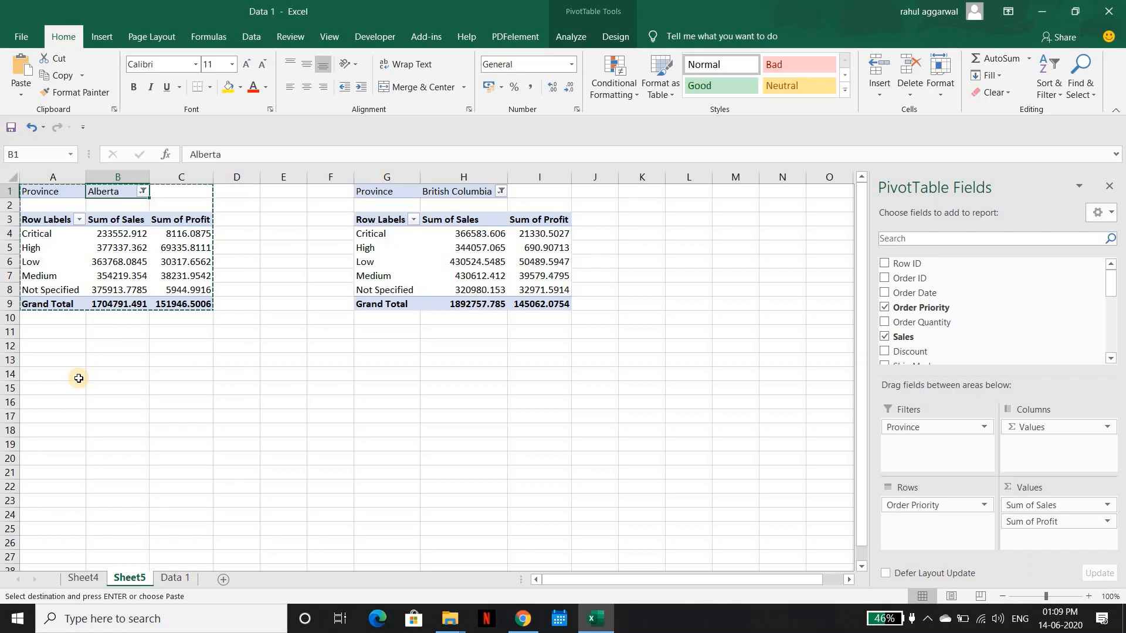
# - Reset the Province filter of the original PivotTable at A1 to show all provinces
pyautogui.hotkey('alt', 'Down')
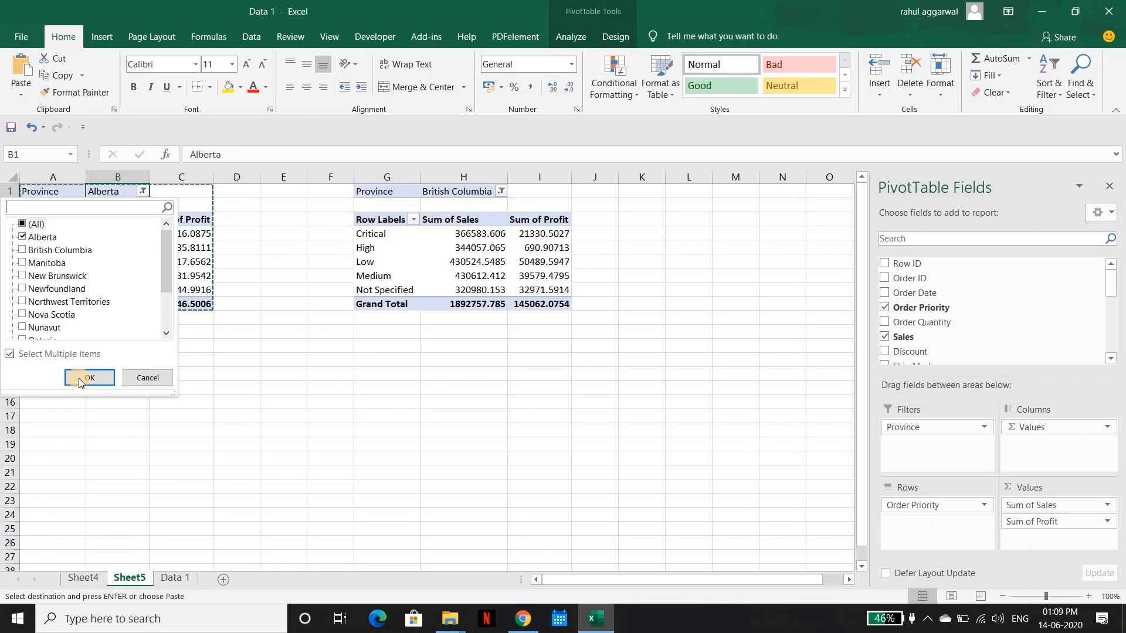
pyautogui.press('Up')
pyautogui.press('space')
pyautogui.press('Return')
# - Clear the British Columbia filter on the copied PivotTable at G1 so it includes all provinces
pyautogui.hotkey('ctrl', 'Right')
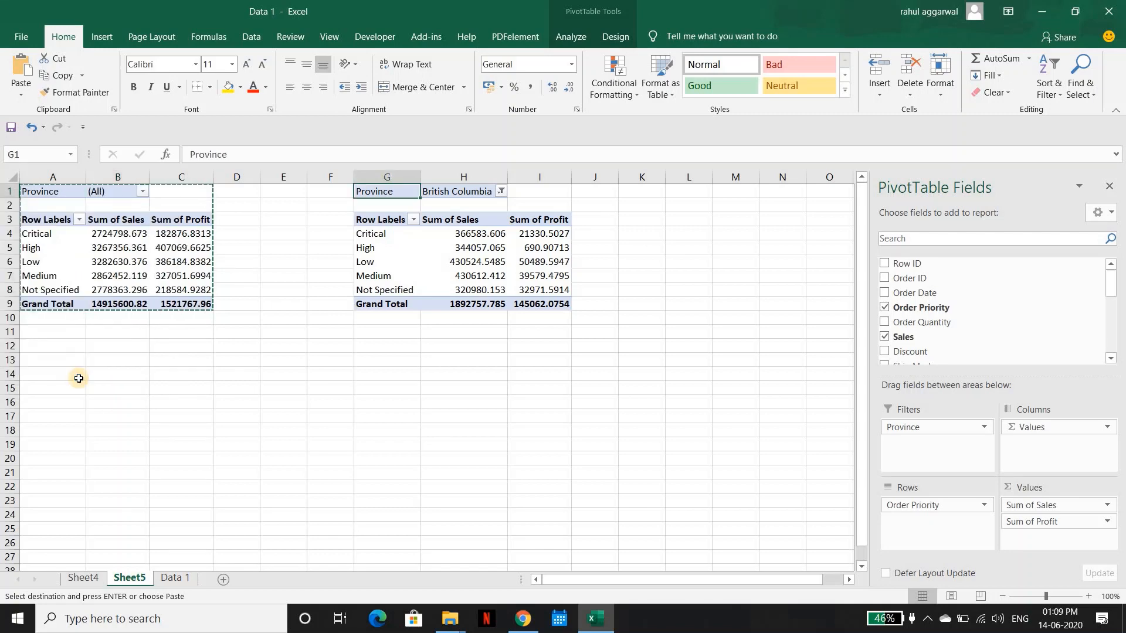
pyautogui.press('Right')
pyautogui.hotkey('alt', 'Down')
pyautogui.press('Up')
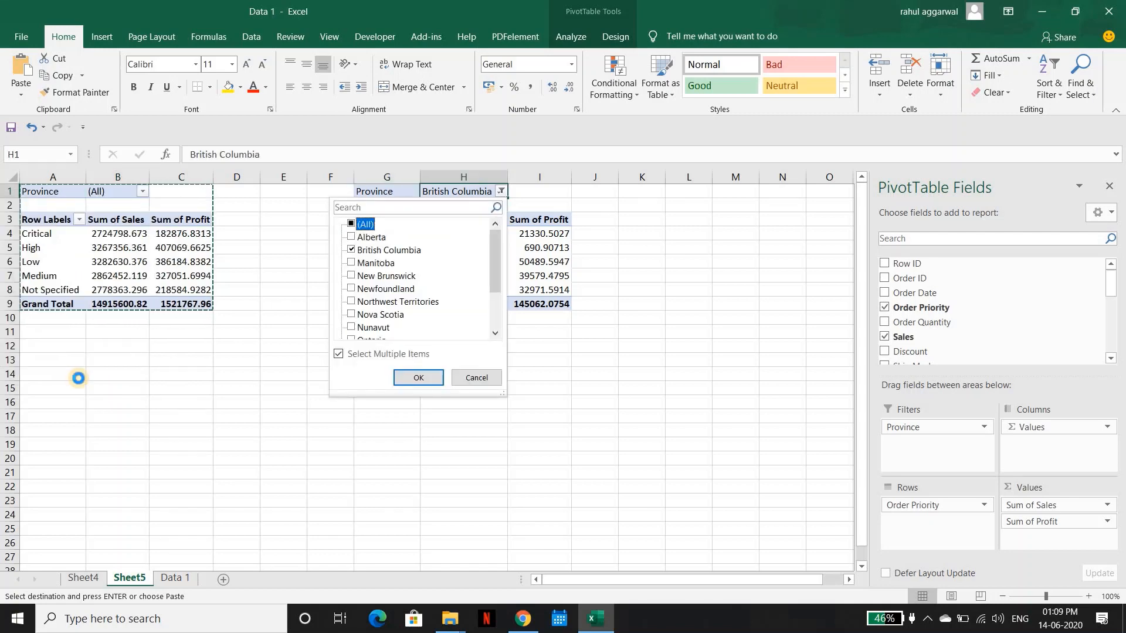
pyautogui.press('space')
pyautogui.press('Return')
# - Look through the full list of provinces in the original PivotTable's Province filter, leaving the selection as it is
pyautogui.press('Left')
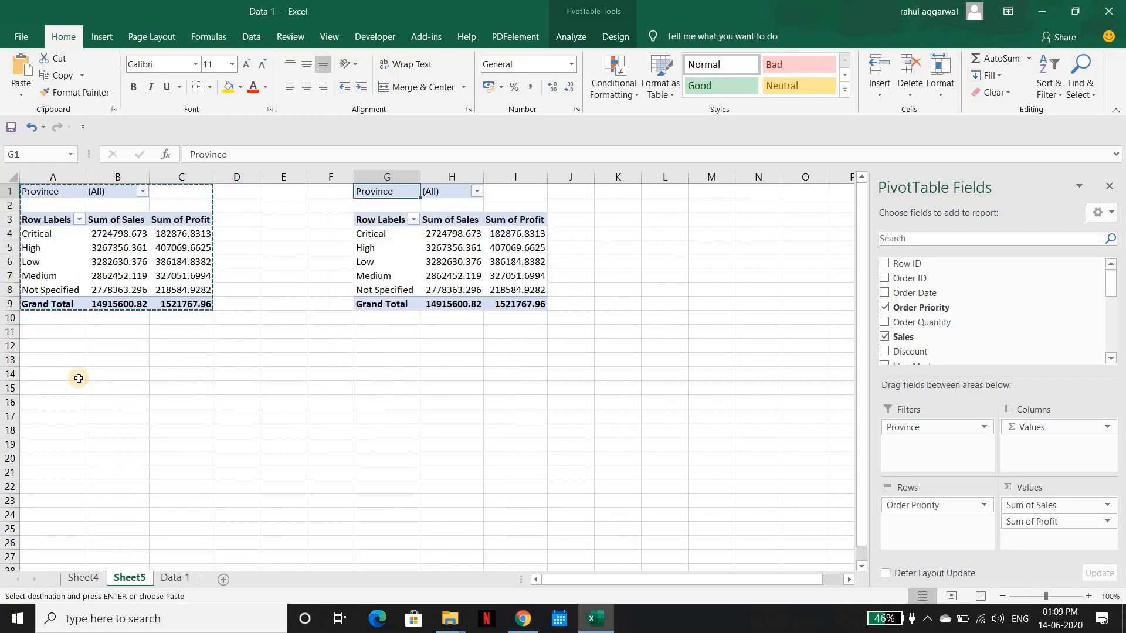
pyautogui.press('Left')
pyautogui.press('Left')
pyautogui.press('Left')
pyautogui.press('Left')
pyautogui.press('Left')
pyautogui.hotkey('alt', 'Down')
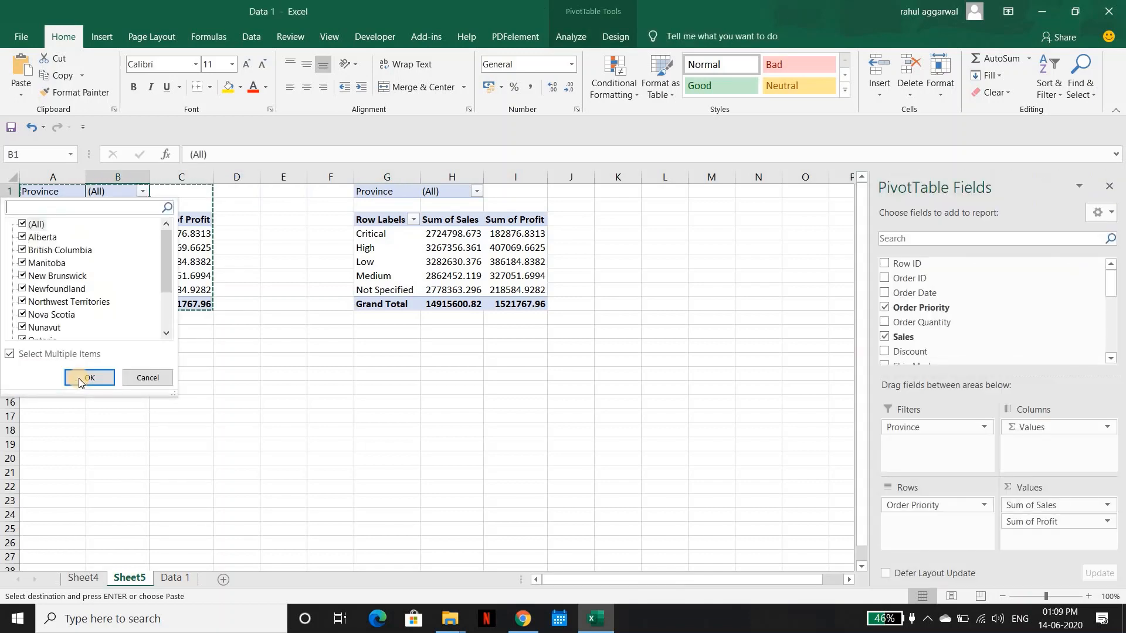
pyautogui.press('Down')
pyautogui.press('Down')
pyautogui.press('Down')
pyautogui.press('Down')
pyautogui.press('Down')
pyautogui.press('Down')
pyautogui.press('Down')
pyautogui.press('Down')
pyautogui.press('Down')
pyautogui.press('Down')
pyautogui.press('Down')
pyautogui.press('Down')
pyautogui.press('Down')
pyautogui.press('Down')
pyautogui.press('Tab')
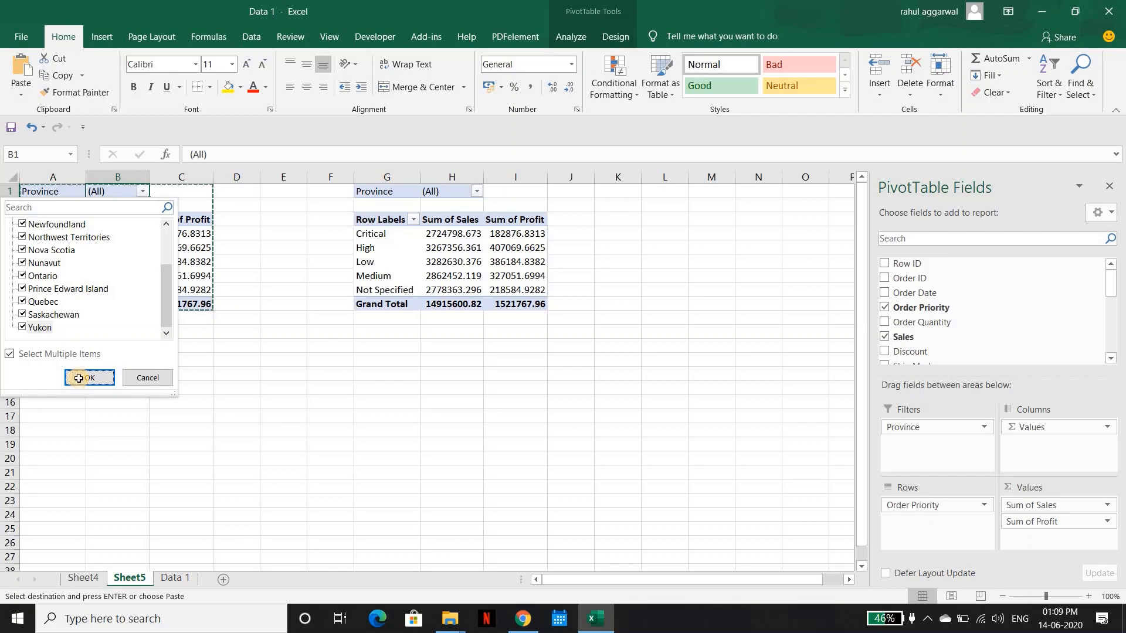
pyautogui.click(79, 378)
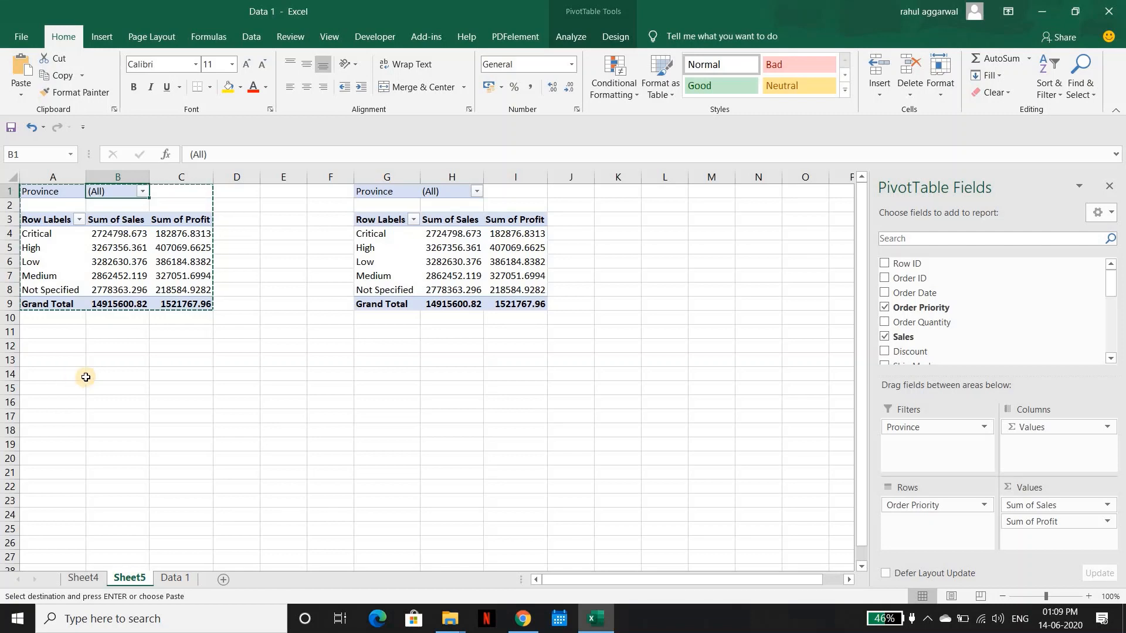
# - Generate report filter pages from the original PivotTable for the Province field, one sheet per province
pyautogui.click(572, 37)
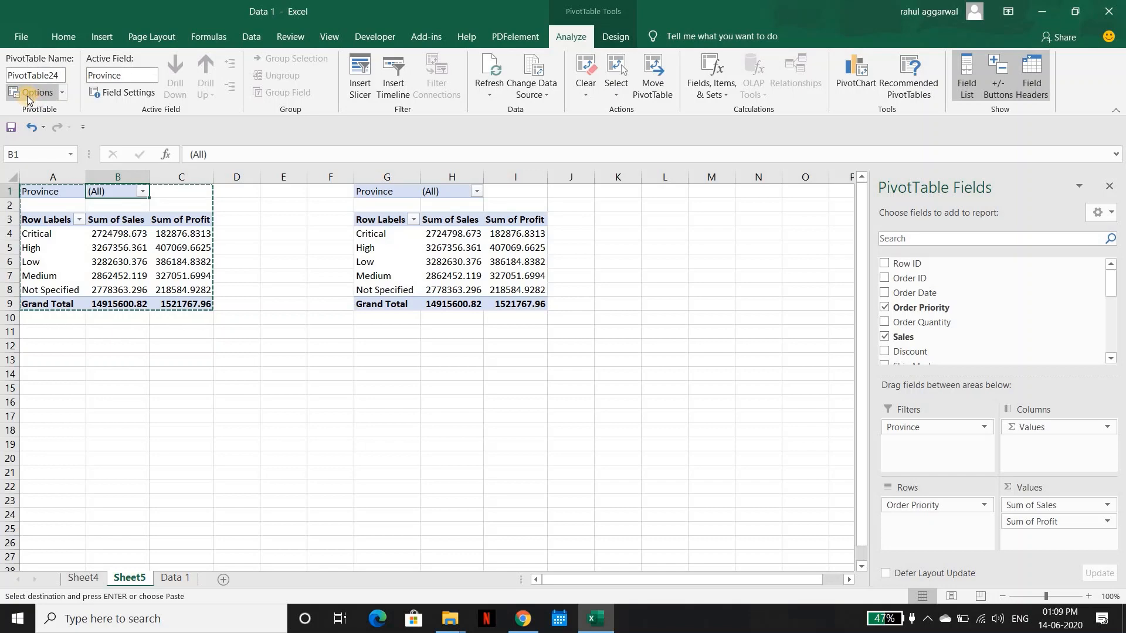
pyautogui.click(63, 93)
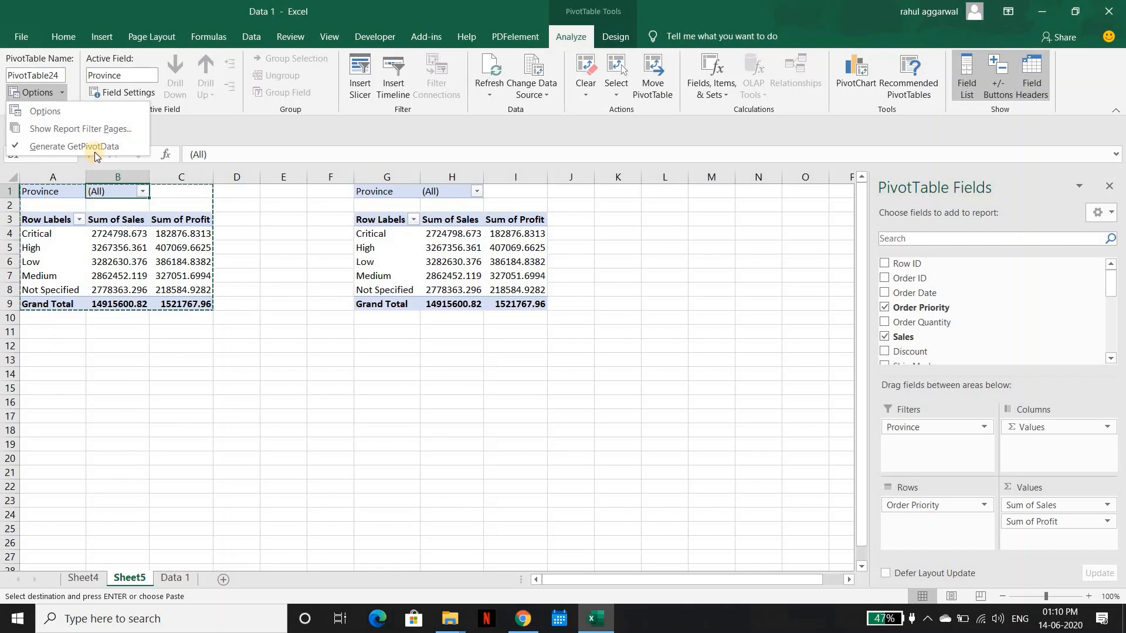
pyautogui.click(89, 134)
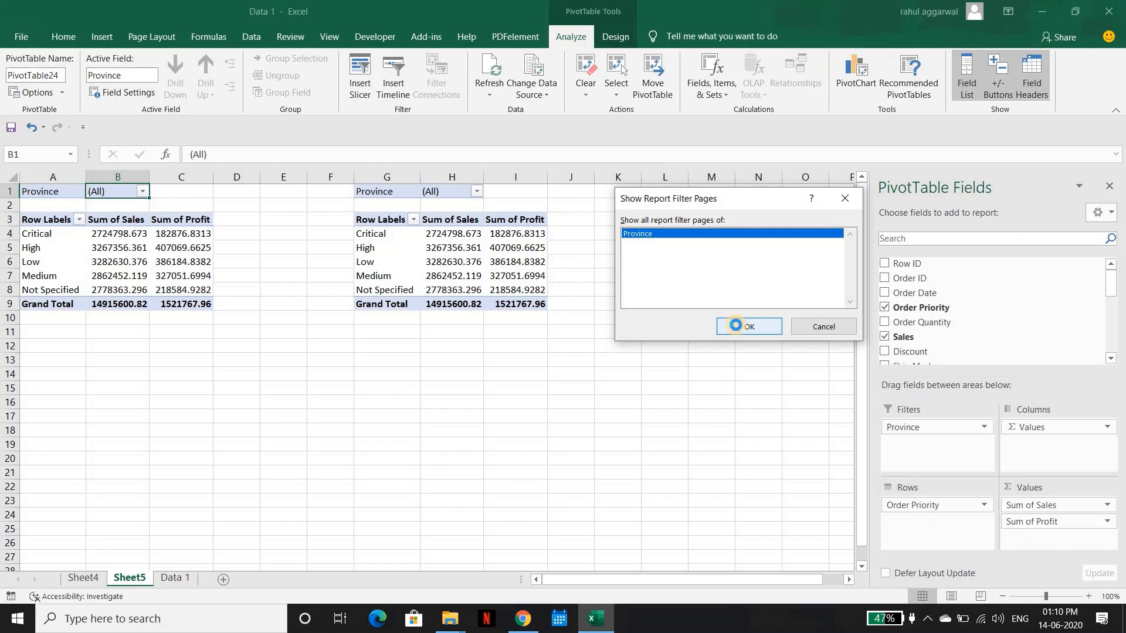
pyautogui.click(737, 325)
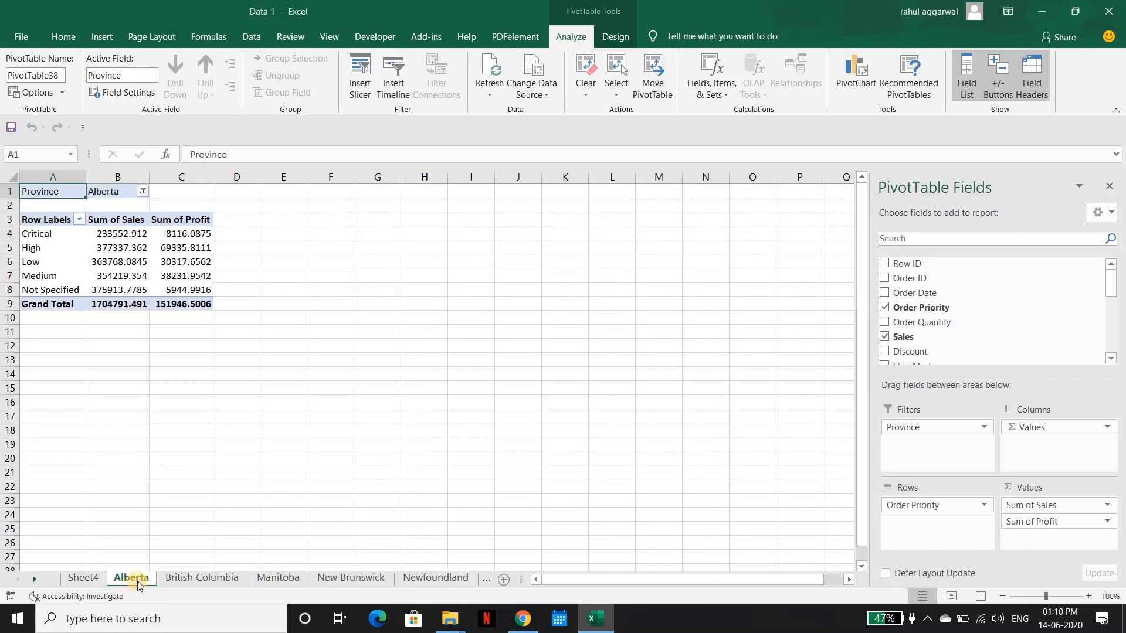
# - Review the generated province sheets one after another, from British Columbia through Yukon
pyautogui.click(174, 581)
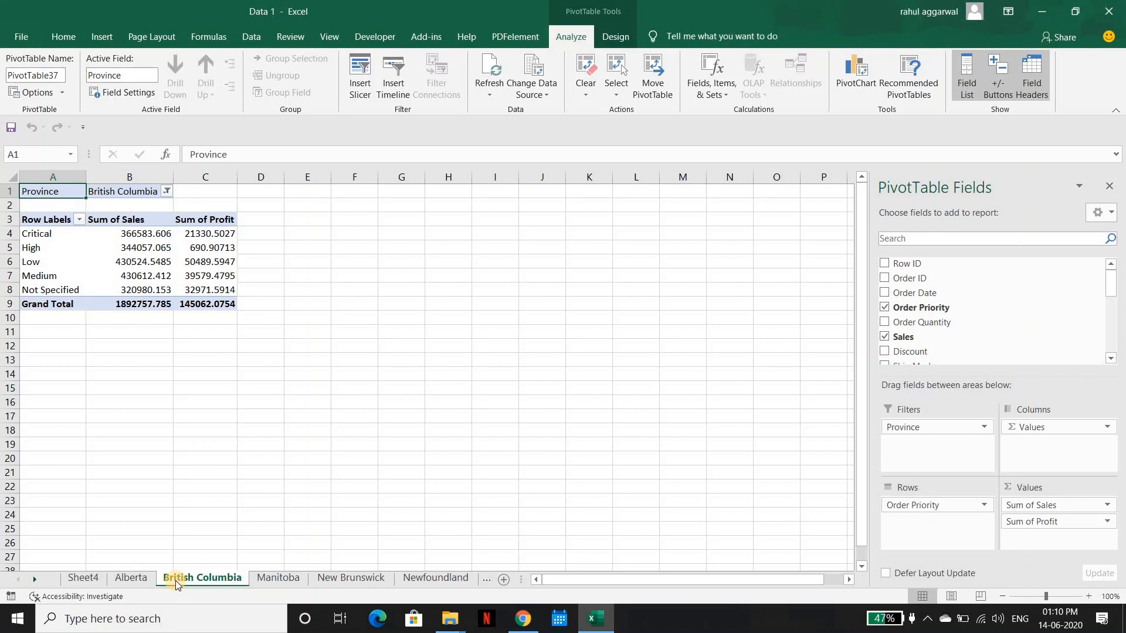
pyautogui.hotkey('ctrl', 'pagedown')
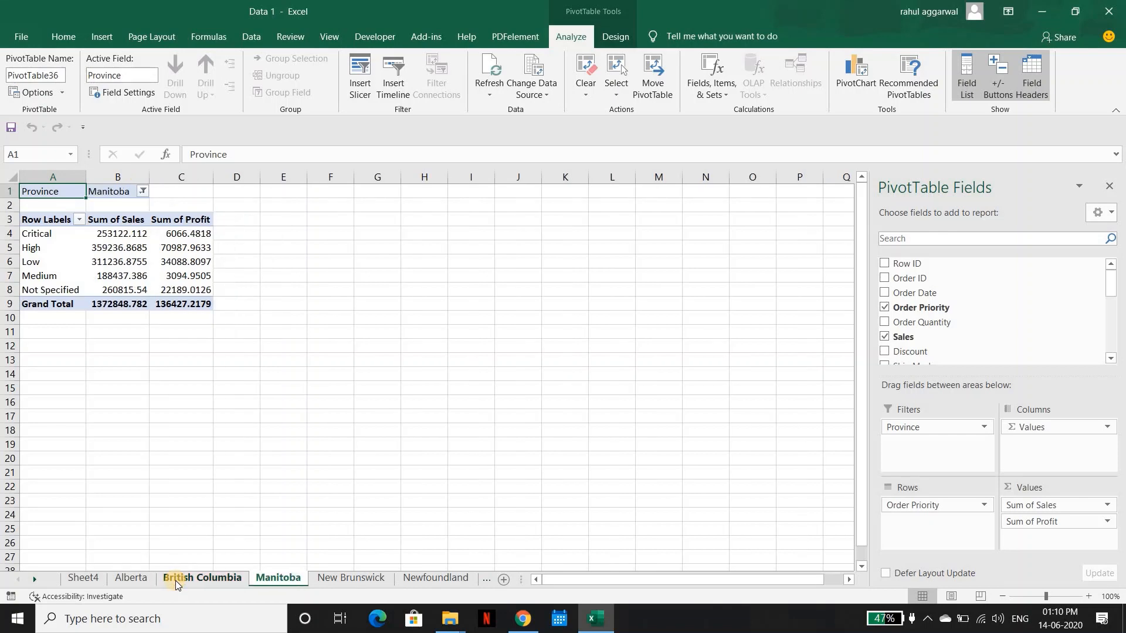
pyautogui.hotkey('ctrl', 'pagedown')
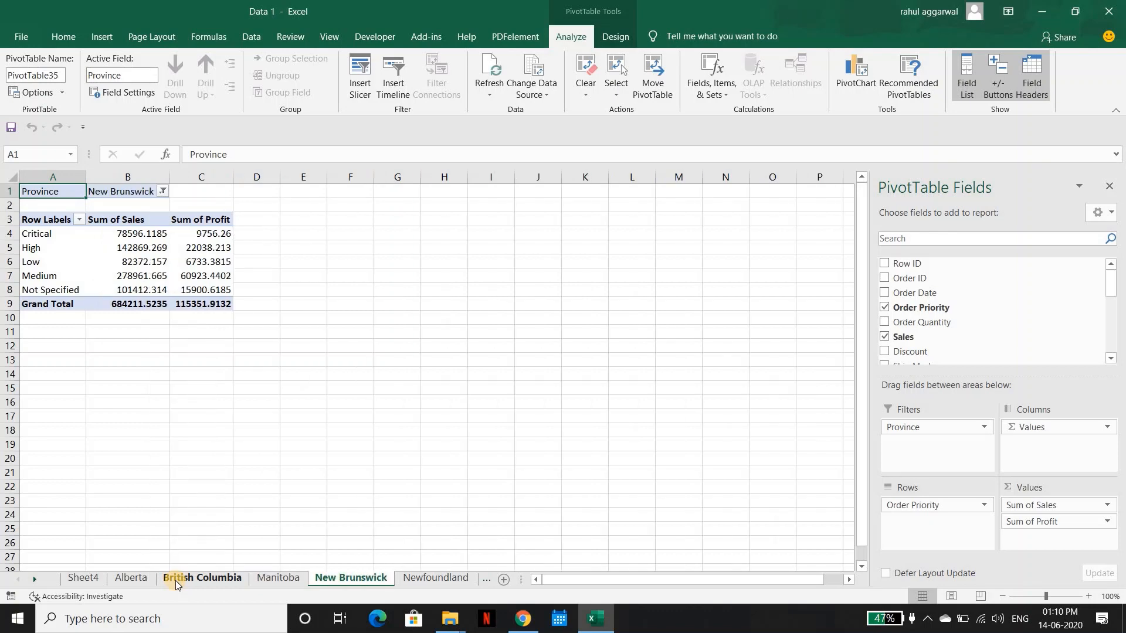
pyautogui.hotkey('ctrl', 'pagedown')
pyautogui.hotkey('ctrl', 'pagedown')
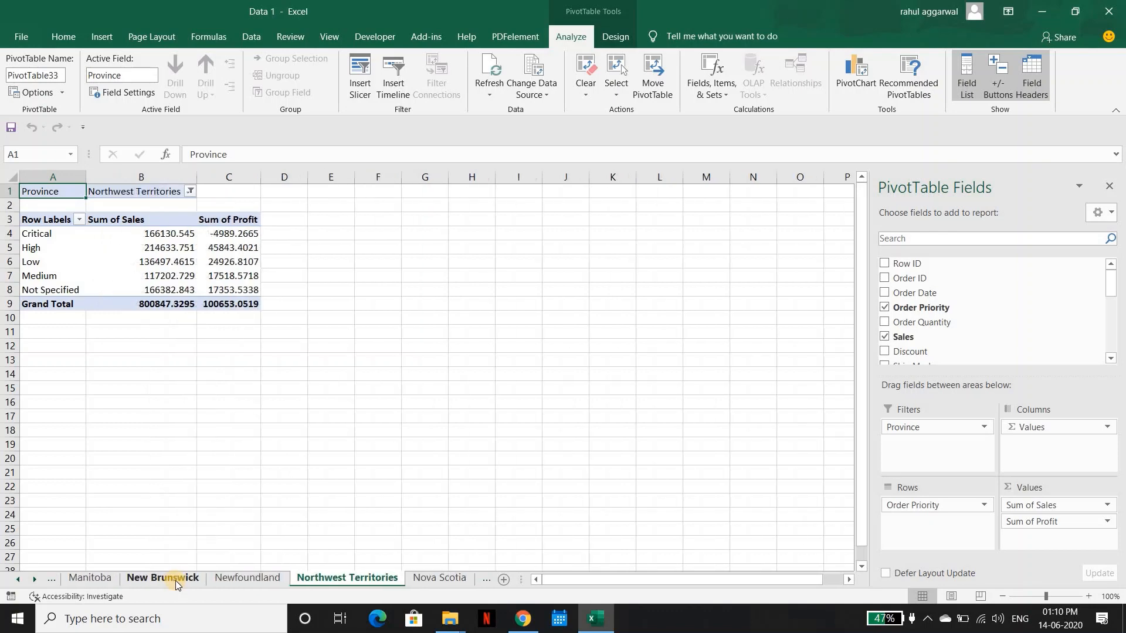
pyautogui.hotkey('ctrl', 'pagedown')
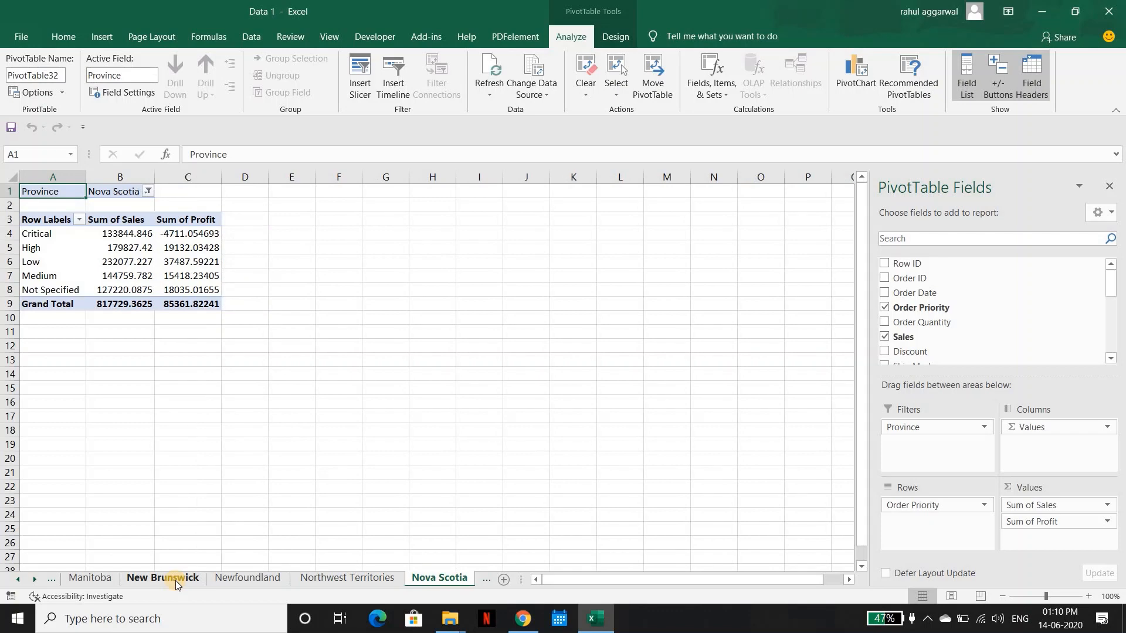
pyautogui.hotkey('ctrl', 'pagedown')
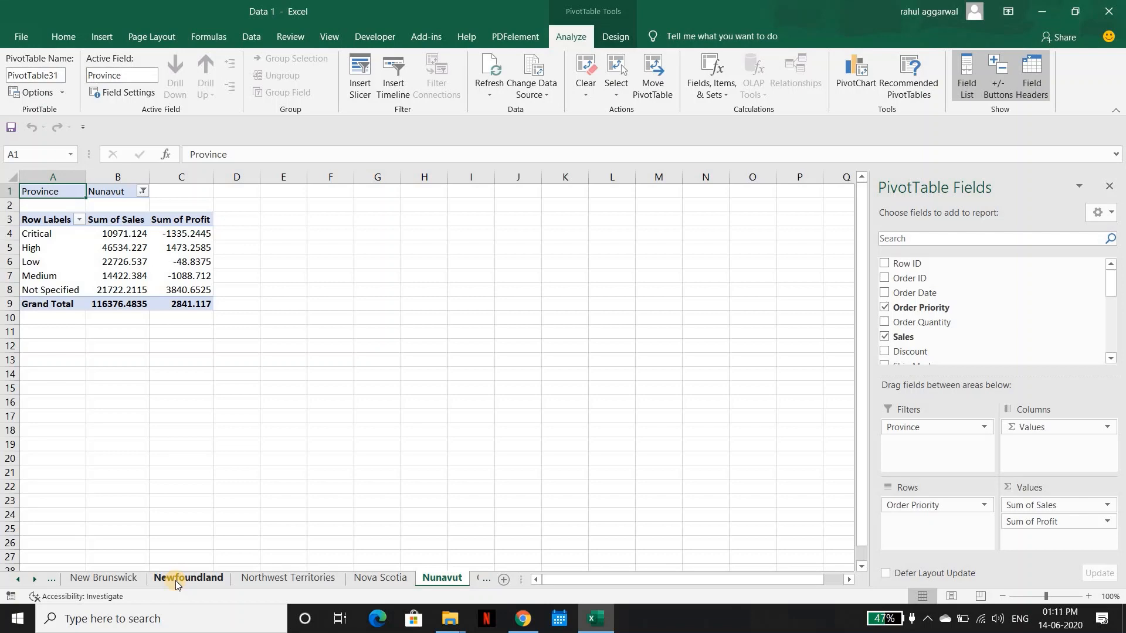
pyautogui.hotkey('ctrl', 'pagedown')
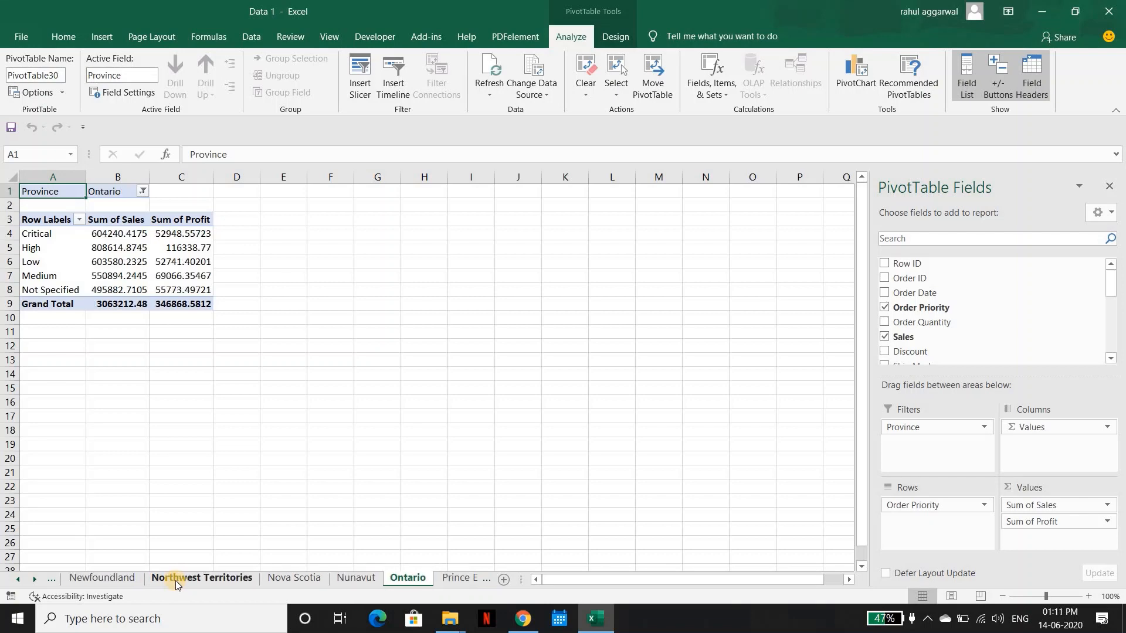
pyautogui.hotkey('ctrl', 'pagedown')
pyautogui.hotkey('ctrl', 'pagedown')
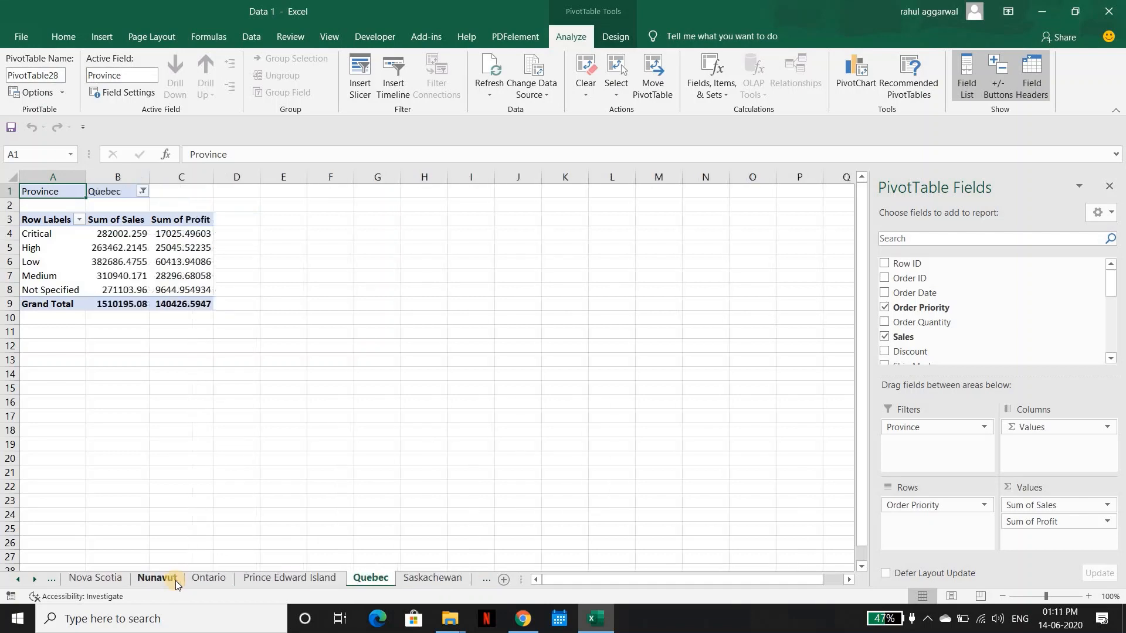
pyautogui.hotkey('ctrl', 'pagedown')
pyautogui.hotkey('ctrl', 'pagedown')
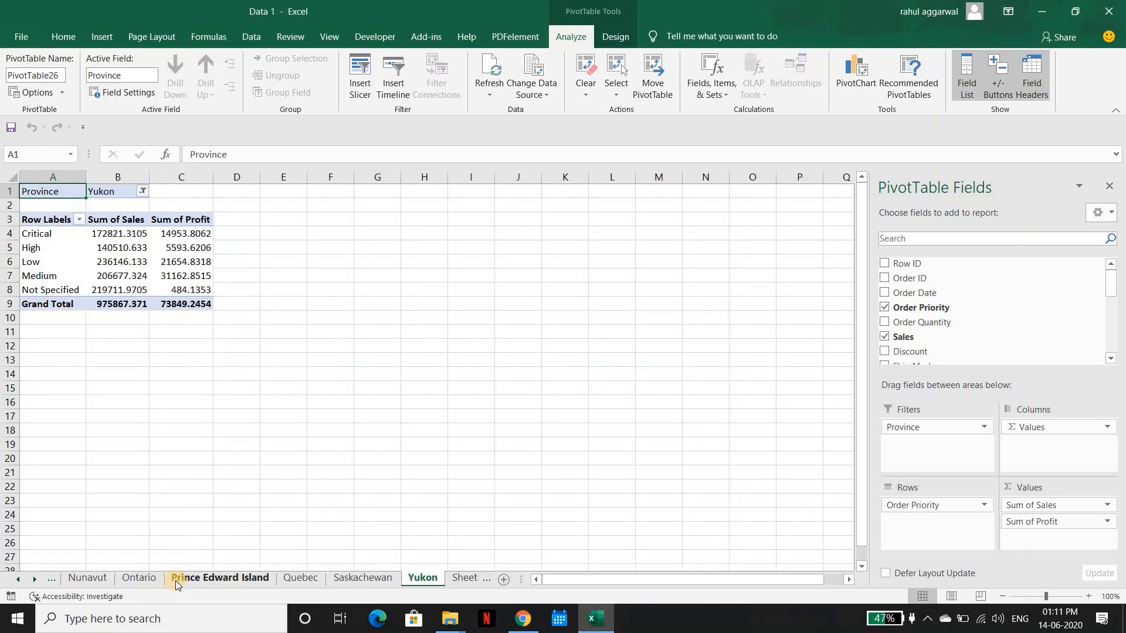
pyautogui.hotkey('ctrl', 'pagedown')
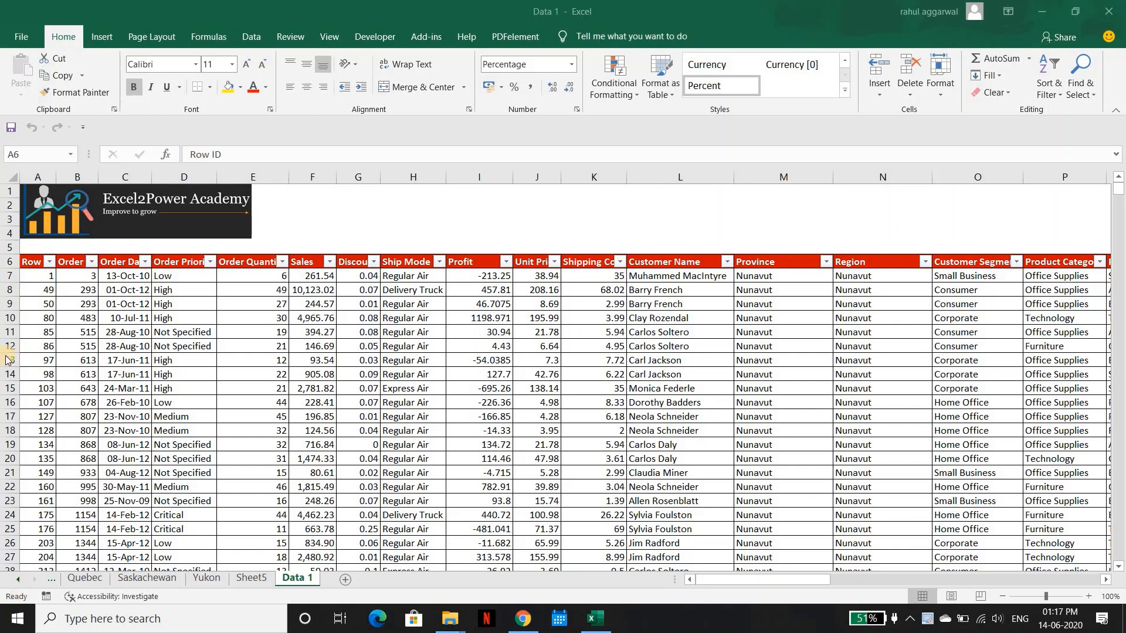
# - Create a PivotTable on a new worksheet from the whole Data 1 table, starting at the header in A6
pyautogui.click(105, 288)
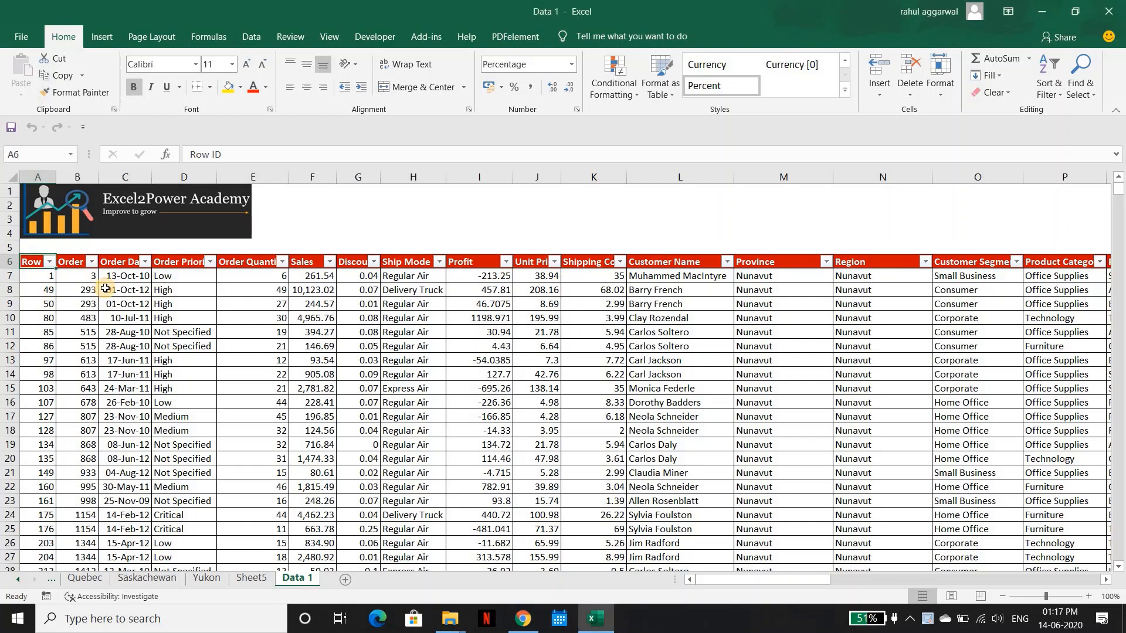
pyautogui.hotkey('ctrl', 'shift', 'End')
pyautogui.hotkey('alt', 'n')
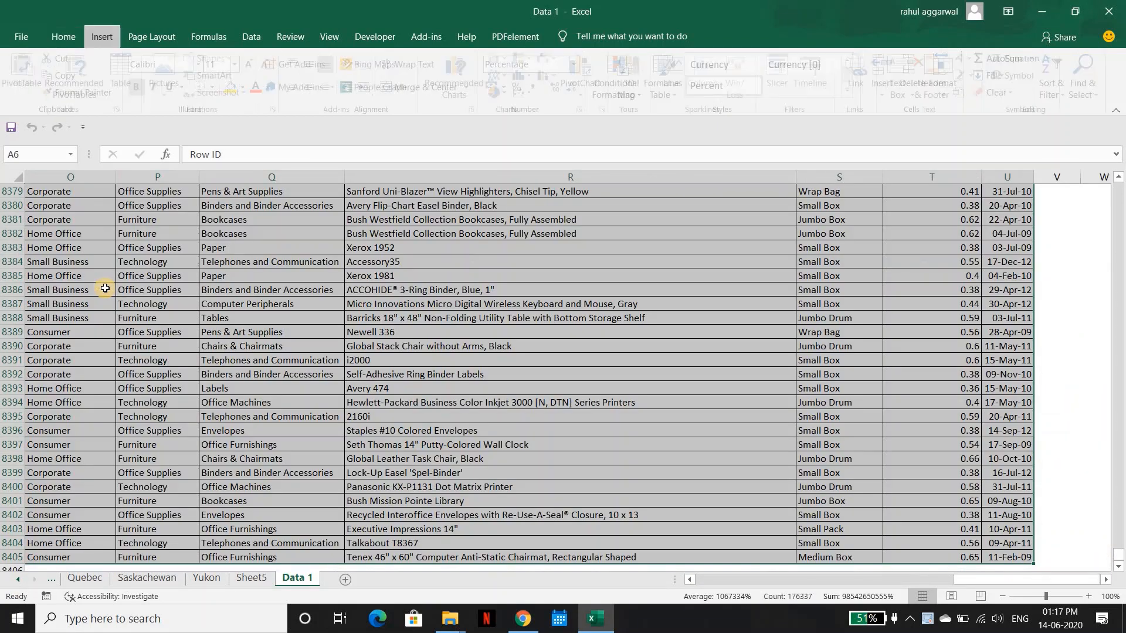
pyautogui.press('v')
pyautogui.press('Return')
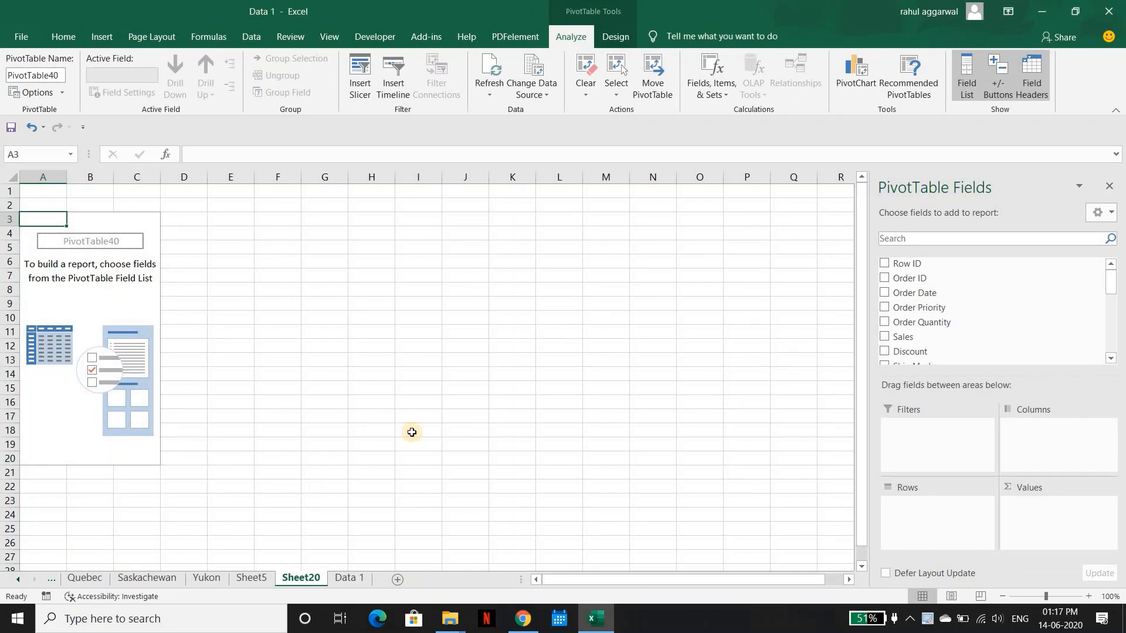
# - Build the PivotTable with Order Date in the rows and the sums of Order Quantity and Unit Price as values
pyautogui.moveTo(948, 322); pyautogui.dragTo(1048, 509)
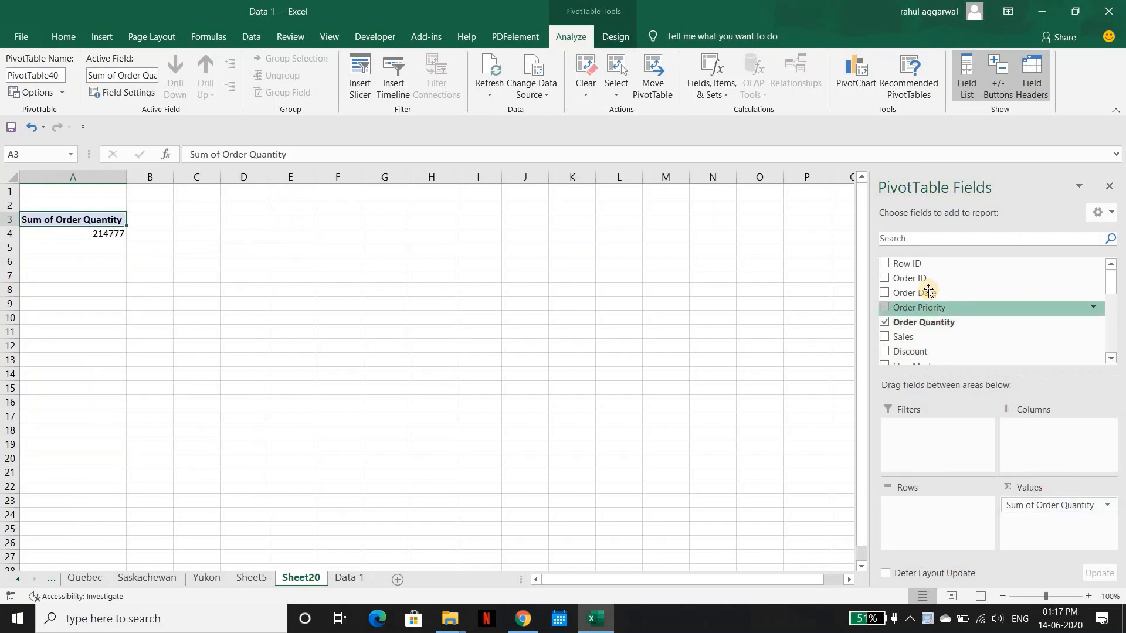
pyautogui.moveTo(929, 288); pyautogui.dragTo(938, 518)
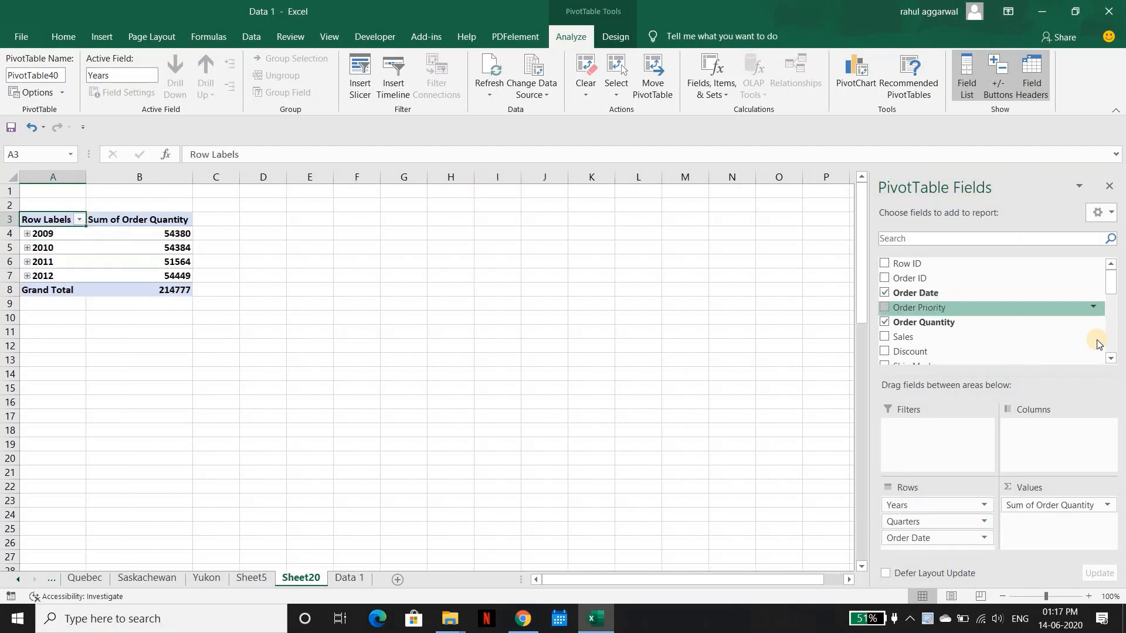
pyautogui.scroll(-3, 1110, 355)
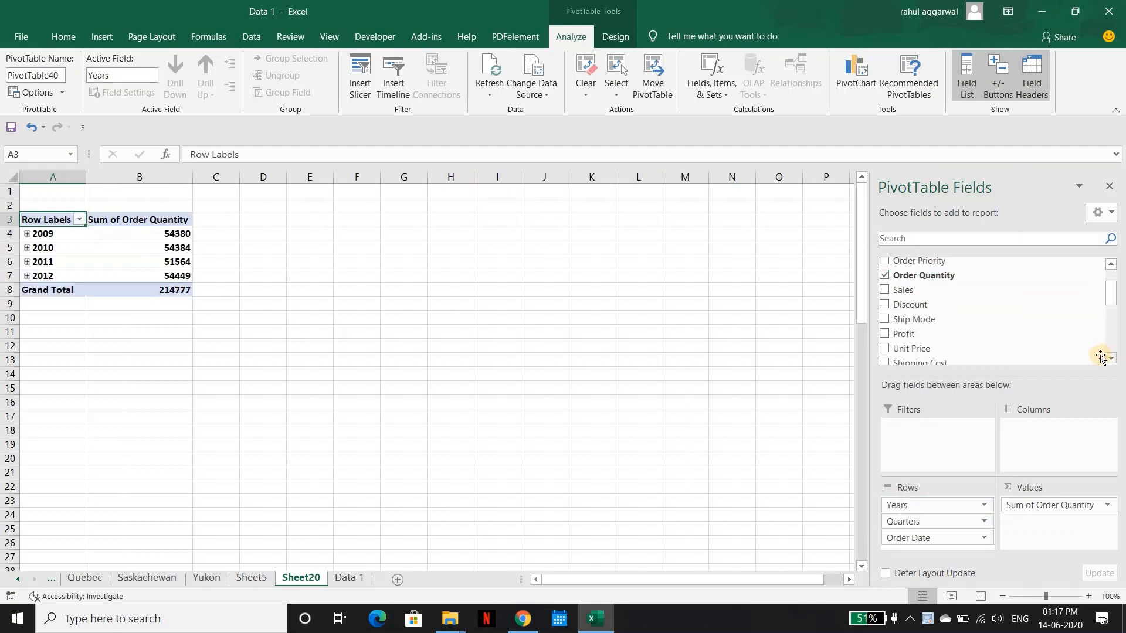
pyautogui.moveTo(970, 351); pyautogui.dragTo(1051, 527)
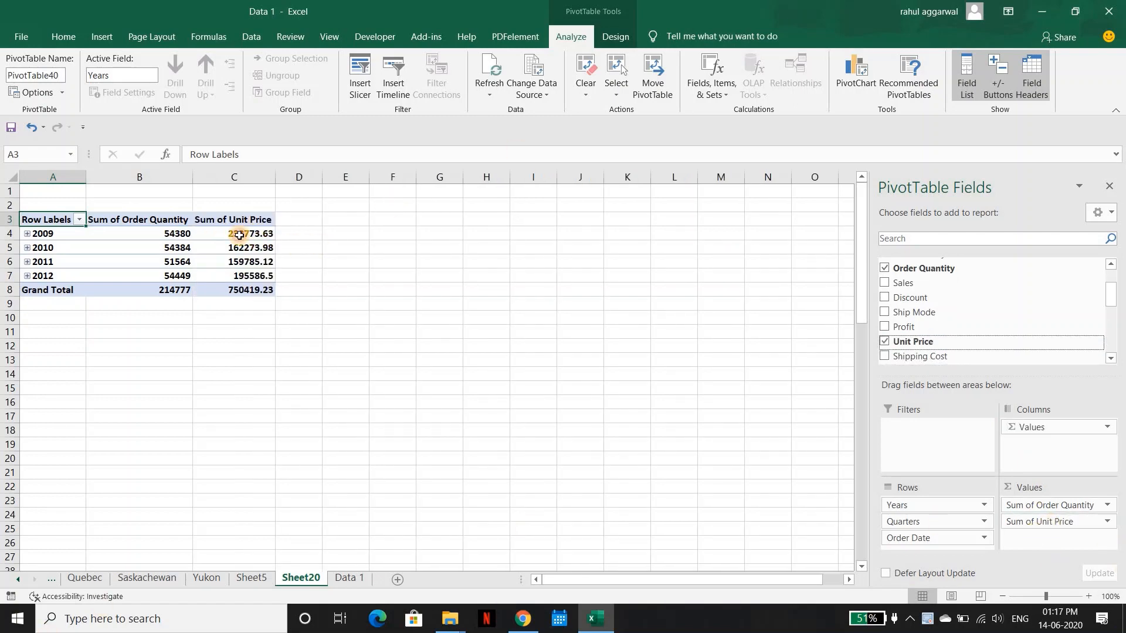
# - Apply all borders to the entire new PivotTable
pyautogui.click(239, 235)
pyautogui.press('Up')
pyautogui.press('Left')
pyautogui.press('Left')
pyautogui.hotkey('ctrl', 'a')
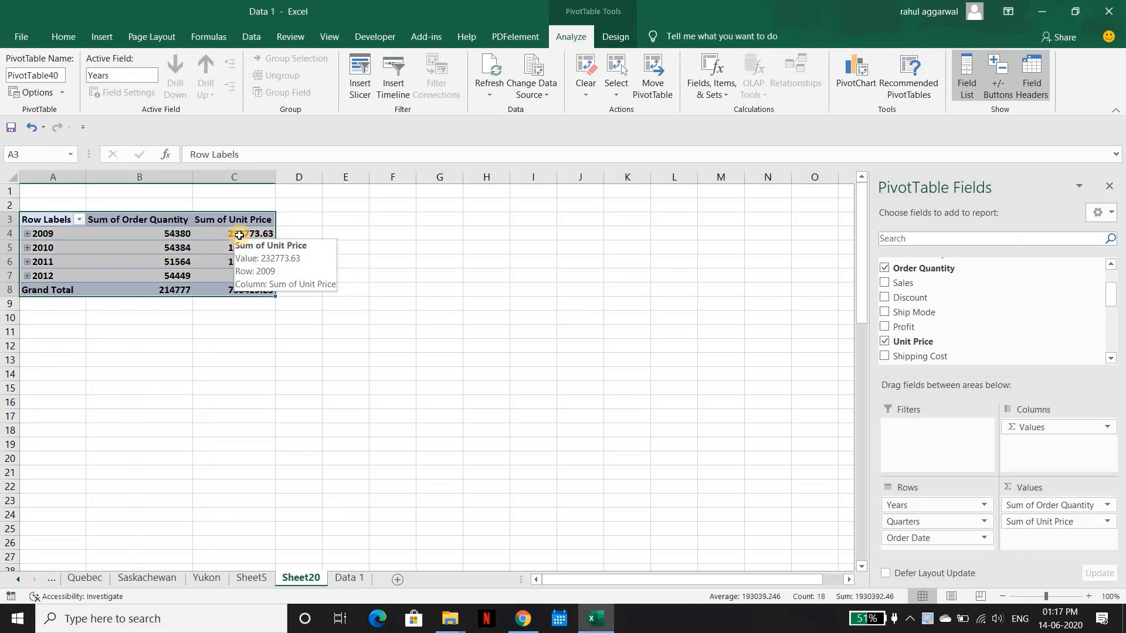
pyautogui.hotkey('alt', 'h')
pyautogui.write('bahoi')
pyautogui.press('alt')
pyautogui.press('Escape')
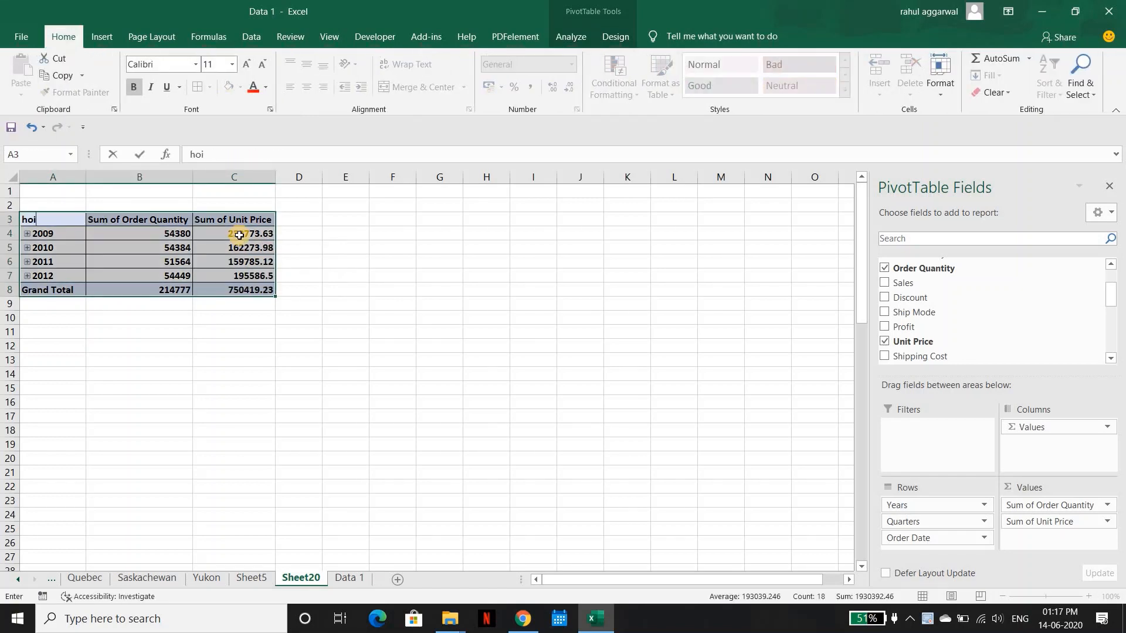
pyautogui.press('Escape')
pyautogui.hotkey('alt', 'h')
pyautogui.press('o')
pyautogui.press('Escape')
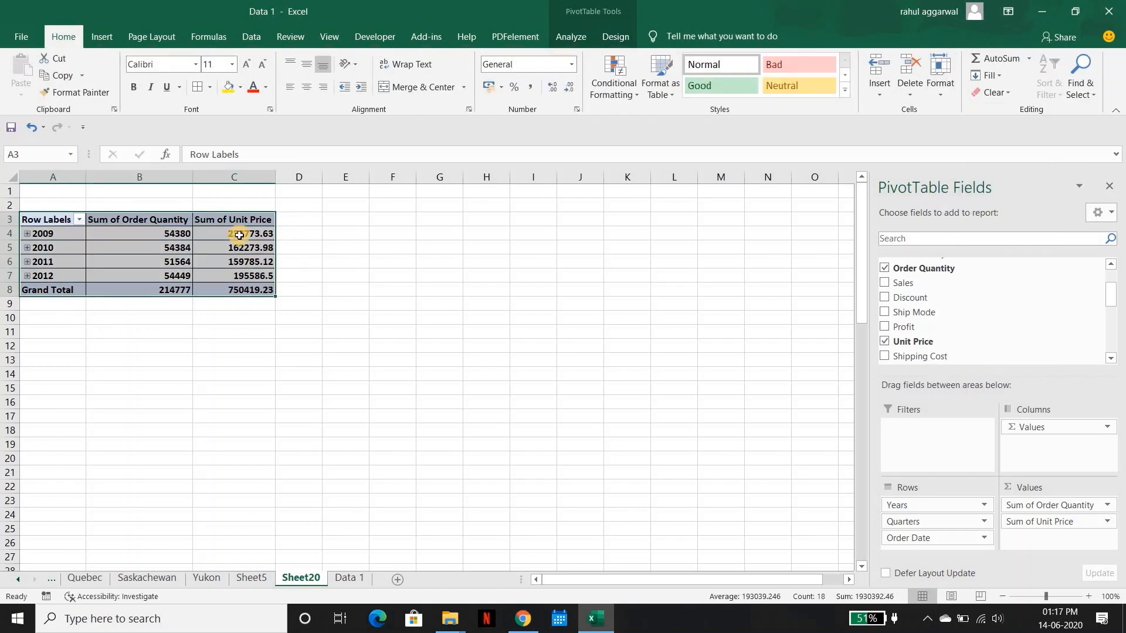
# - Format the Order Quantity and Unit Price values, including the Grand Total row, in Comma Style with one decimal place
pyautogui.press('Down')
pyautogui.press('Right')
pyautogui.hotkey('shift', 'Right')
pyautogui.hotkey('ctrl', 'shift', 'Down')
pyautogui.hotkey('alt', 'h')
pyautogui.press('k')
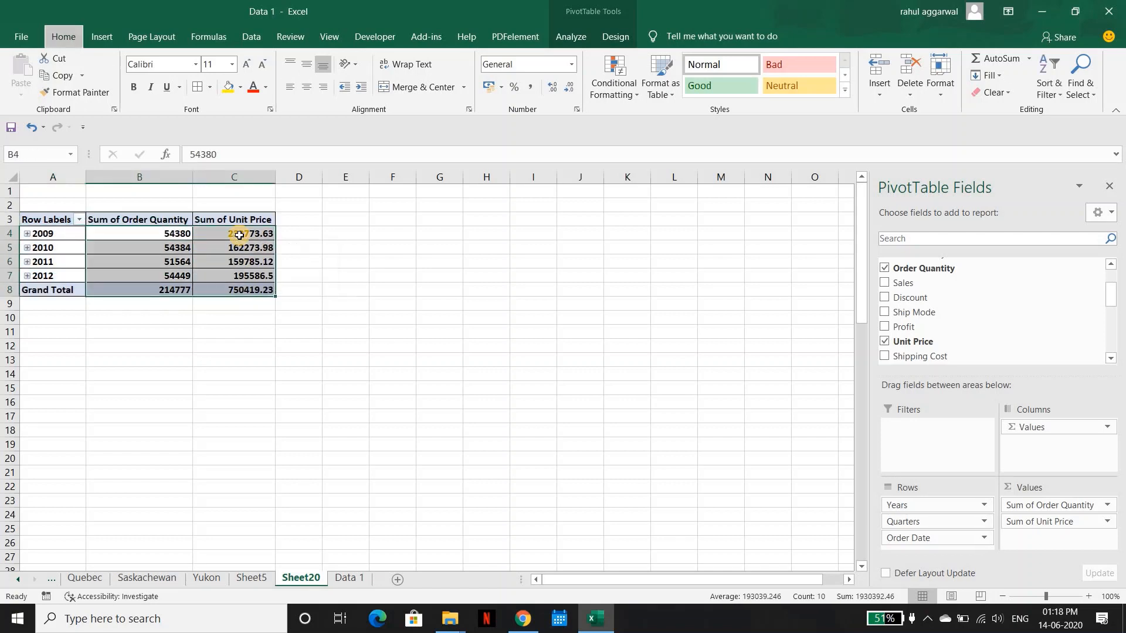
pyautogui.hotkey('alt', 'h')
pyautogui.press('9')
pyautogui.press('9')
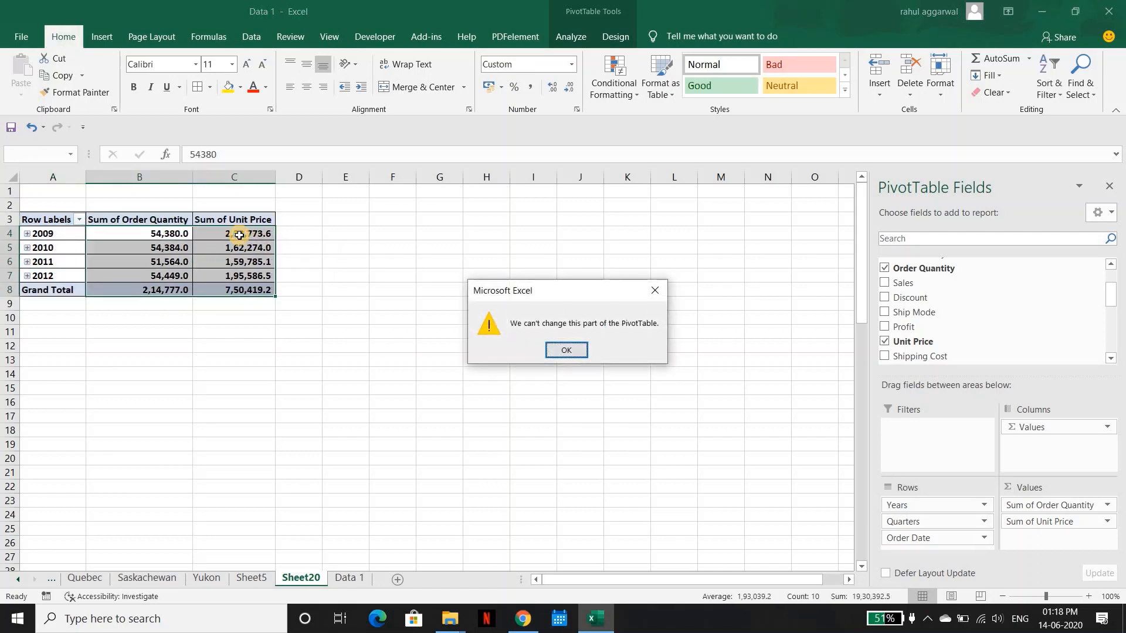
pyautogui.press('Return')
# - Turn off the gridlines on the new PivotTable's worksheet
pyautogui.press('Down')
pyautogui.press('Up')
pyautogui.press('Up')
pyautogui.press('Right')
pyautogui.press('Down')
pyautogui.press('Right')
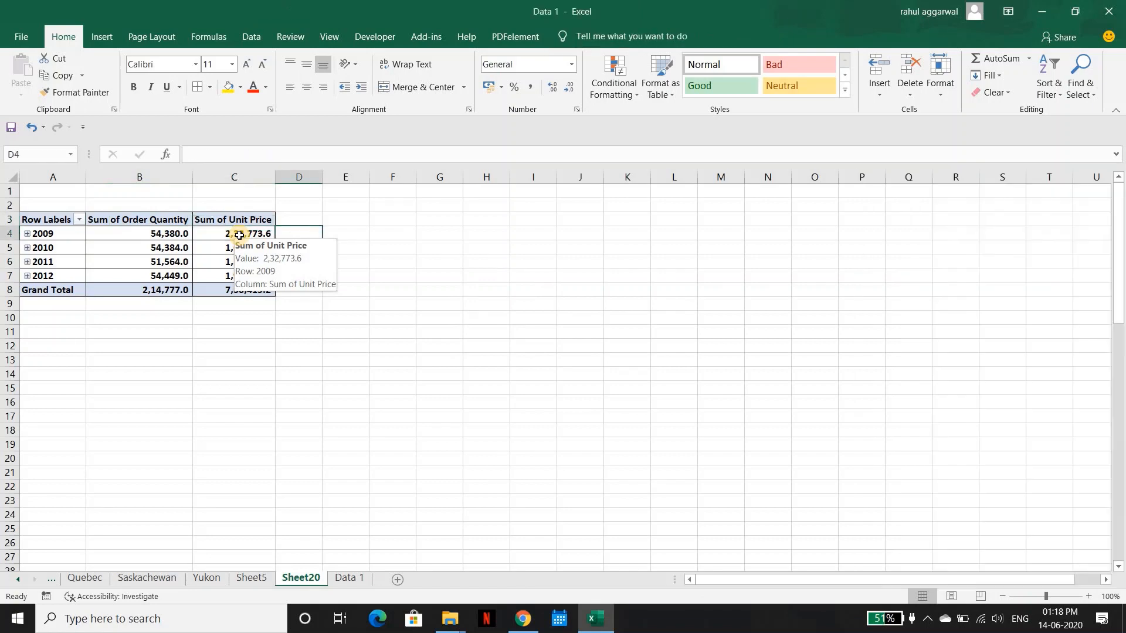
pyautogui.hotkey('alt', 'w')
pyautogui.press('v')
pyautogui.press('g')
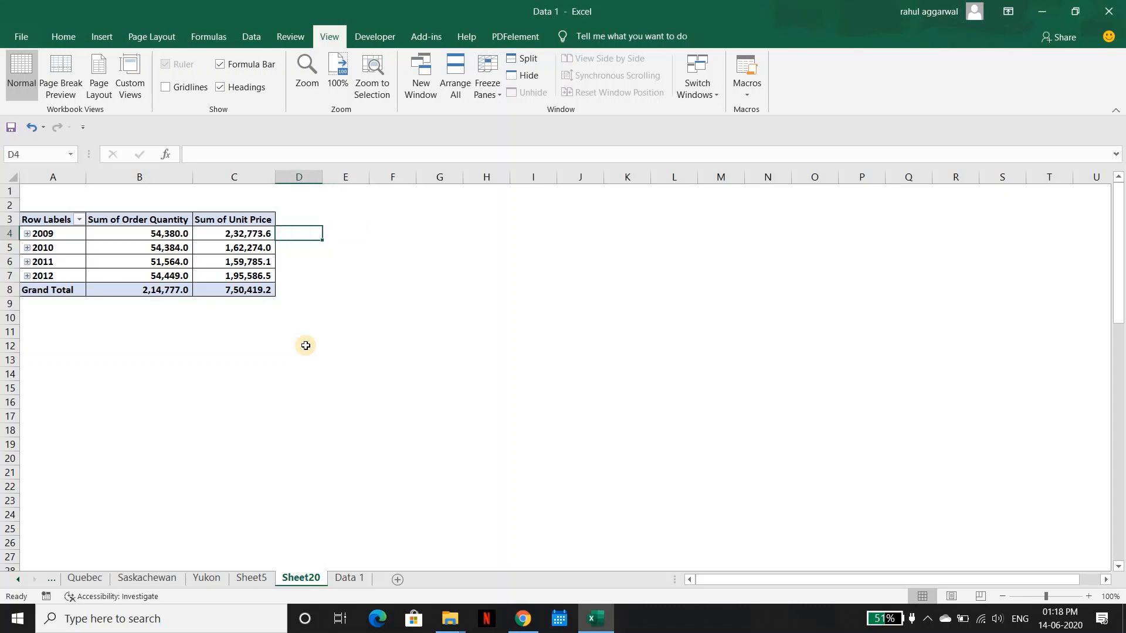
# - Enter a formula in D4 multiplying the 2009 Unit Price by the 2009 Order Quantity using GETPIVOTDATA references to the PivotTable
pyautogui.write('=')
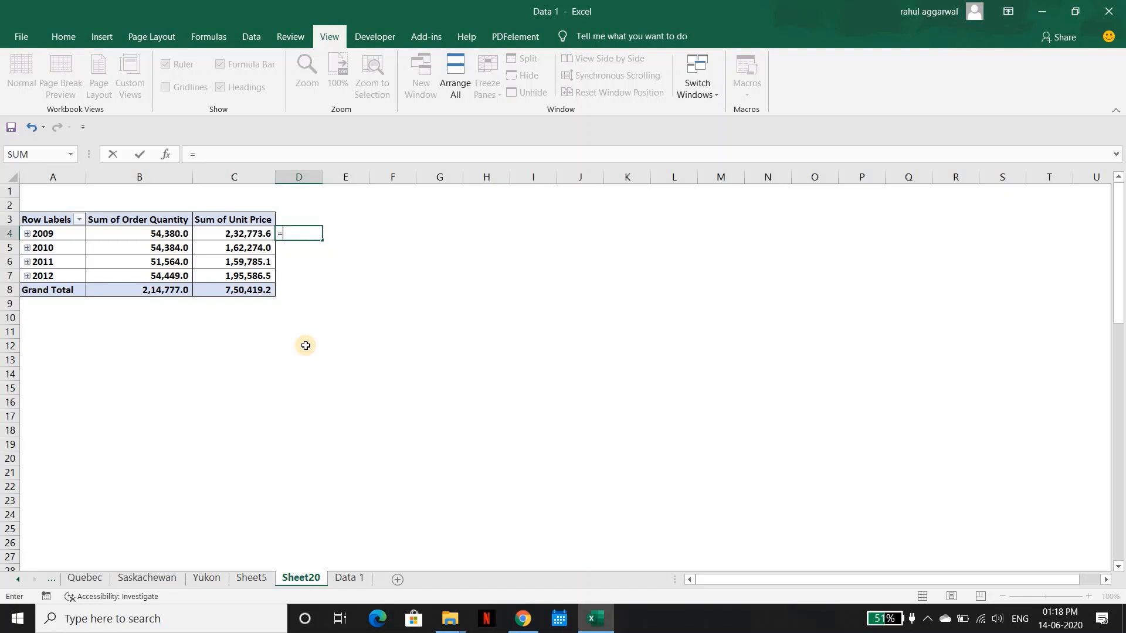
pyautogui.press('Left')
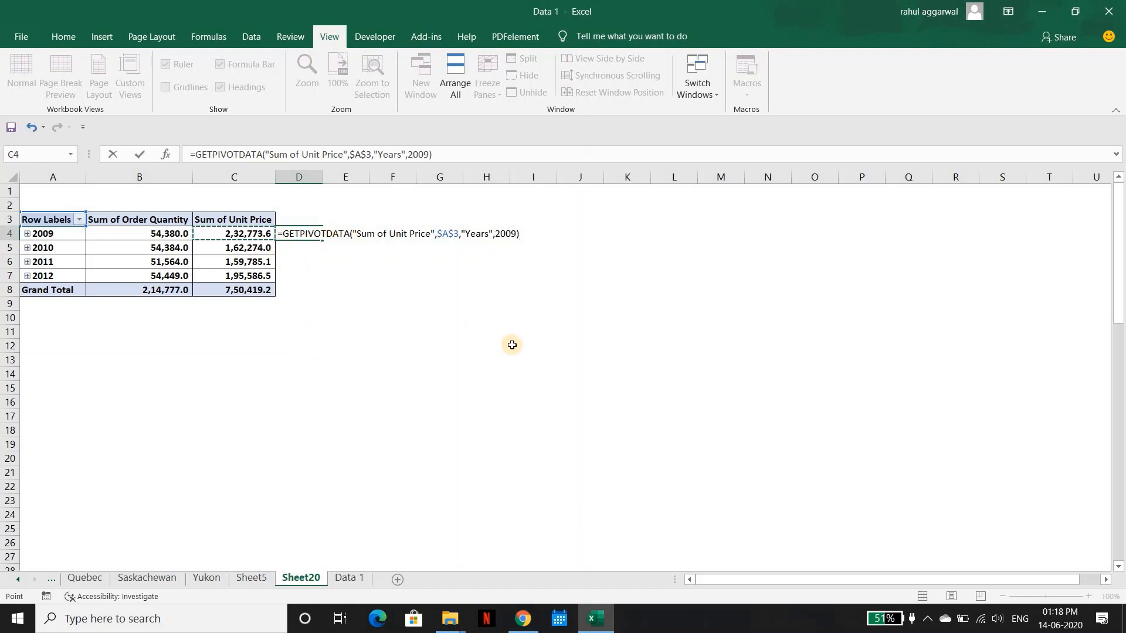
pyautogui.write('*')
pyautogui.press('Left')
pyautogui.press('Left')
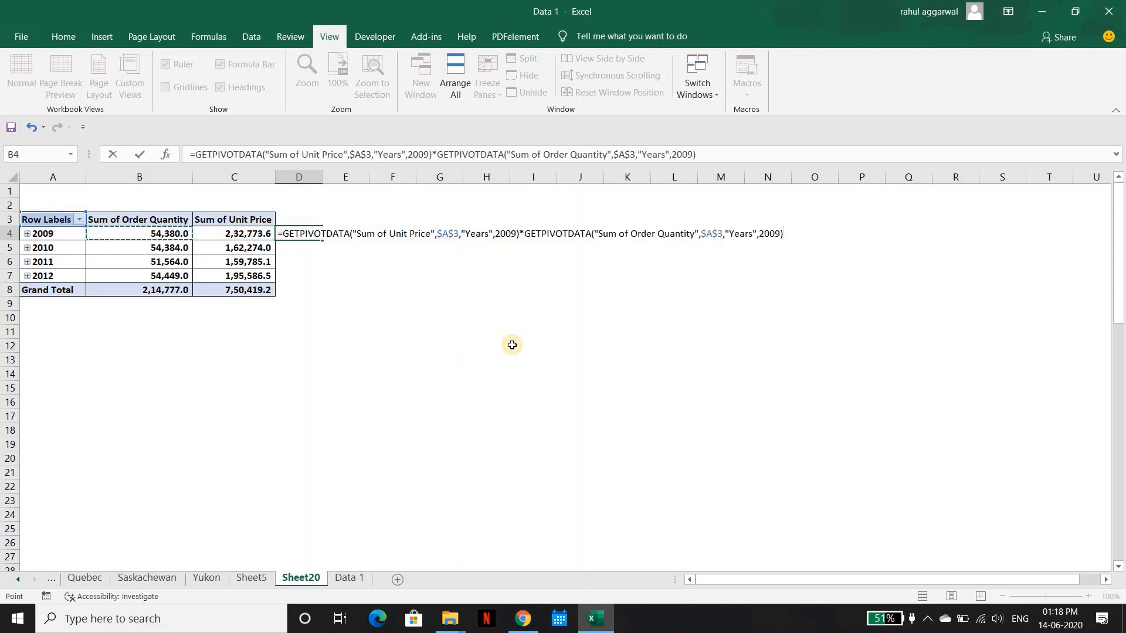
pyautogui.press('Return')
# - Fill the GETPIVOTDATA formula from D4 down through D7
pyautogui.press('Left')
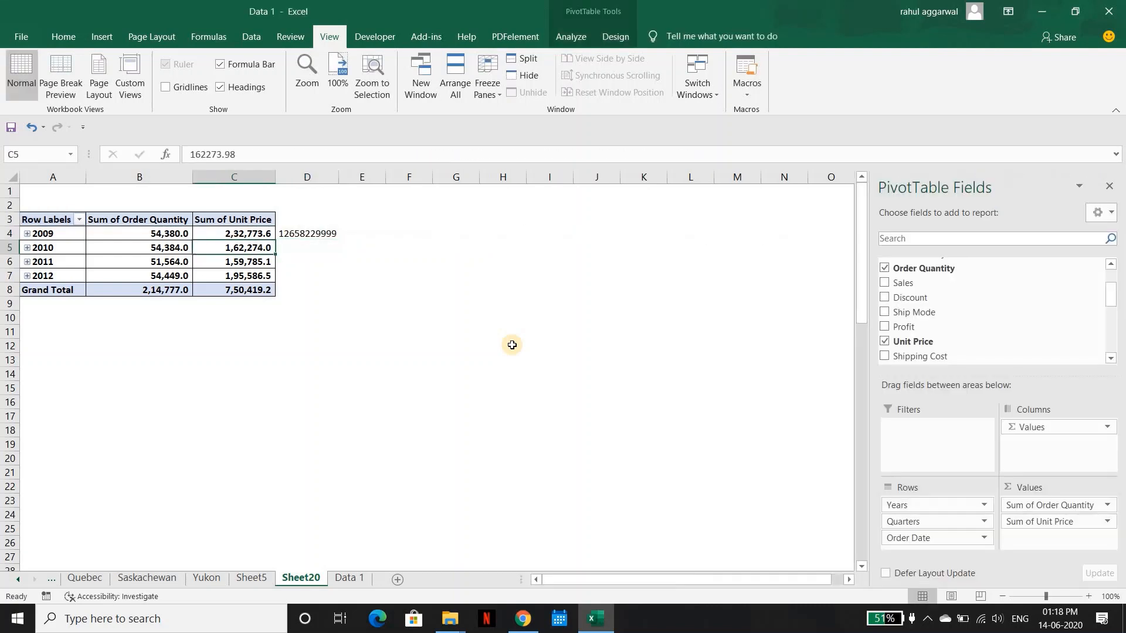
pyautogui.press('Down')
pyautogui.press('Down')
pyautogui.press('Right')
pyautogui.hotkey('shift', 'Up')
pyautogui.hotkey('shift', 'Up')
pyautogui.hotkey('shift', 'Up')
pyautogui.hotkey('ctrl', 'd')
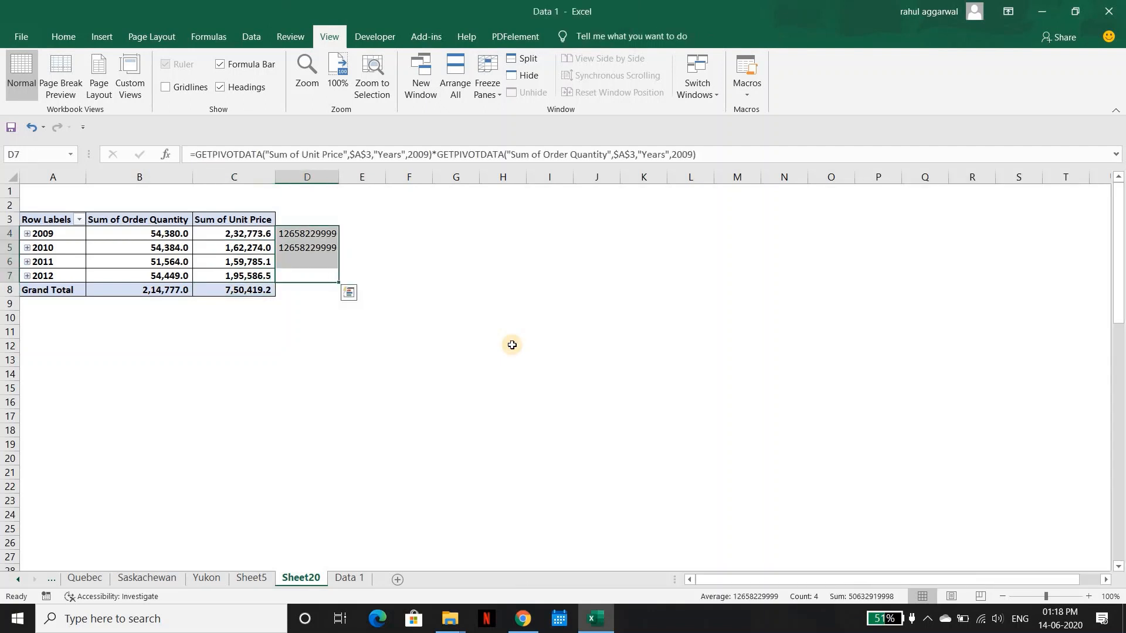
# - Inspect the filled results in D4:D7 and the copied formula in D5
pyautogui.press('Up')
pyautogui.press('Up')
pyautogui.press('Up')
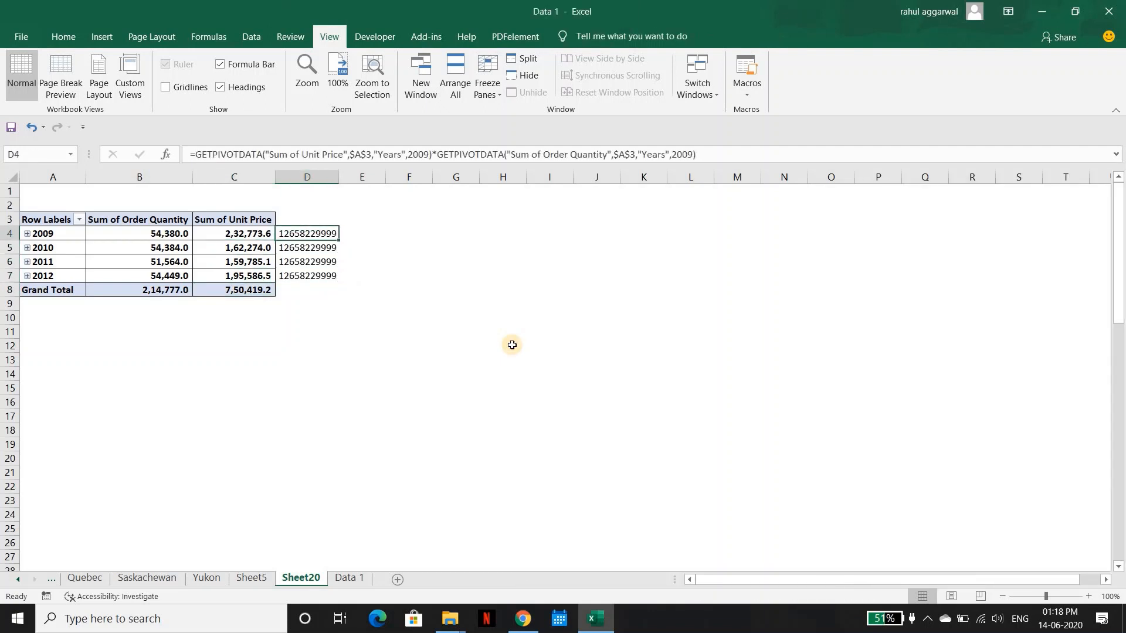
pyautogui.hotkey('shift', 'Down')
pyautogui.hotkey('shift', 'Down')
pyautogui.hotkey('shift', 'Down')
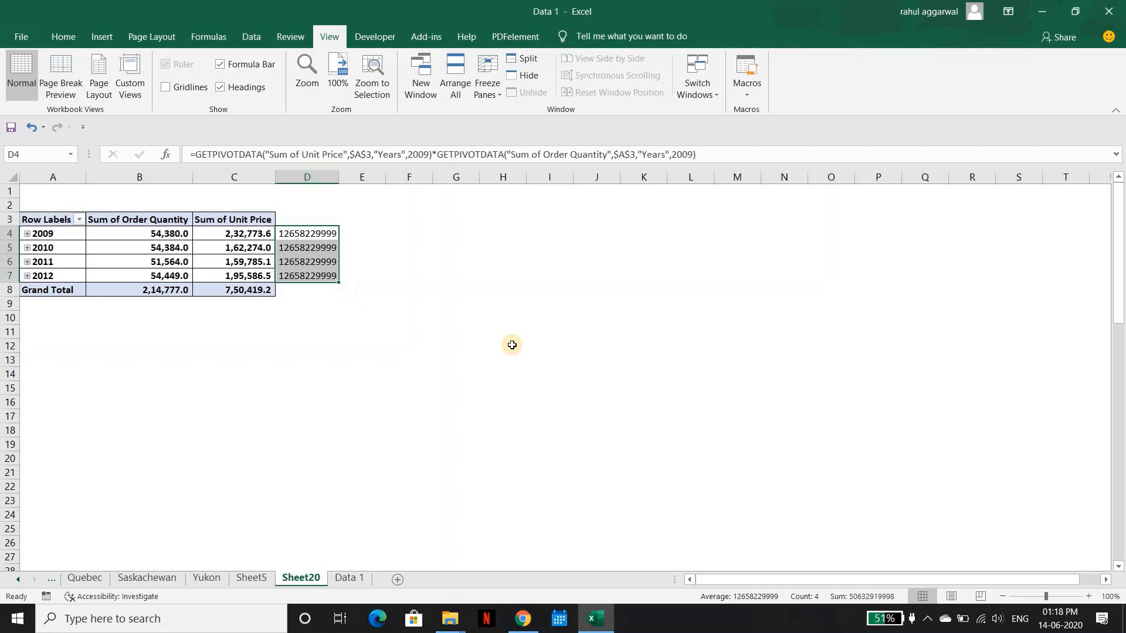
pyautogui.press('Down')
pyautogui.press('F2')
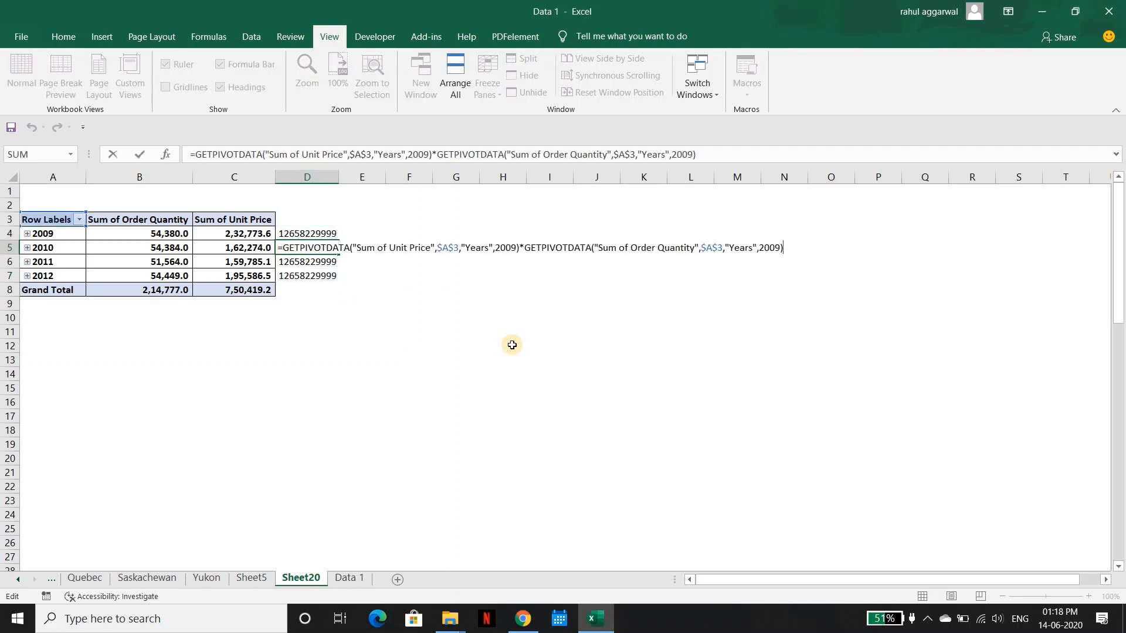
pyautogui.press('Escape')
# - Examine the two GETPIVOTDATA parts of the formula in D4 without changing it
pyautogui.press('Up')
pyautogui.press('F2')
pyautogui.press('Left')
pyautogui.press('Left')
pyautogui.press('Left')
pyautogui.press('Left')
pyautogui.press('Left')
pyautogui.press('Left')
pyautogui.press('Left')
pyautogui.press('Left')
pyautogui.press('Left')
pyautogui.press('Left')
pyautogui.press('Left')
pyautogui.press('Left')
pyautogui.press('Left')
pyautogui.press('Left')
pyautogui.press('Left')
pyautogui.press('Left')
pyautogui.press('Left')
pyautogui.press('Left')
pyautogui.press('Left')
pyautogui.press('Left')
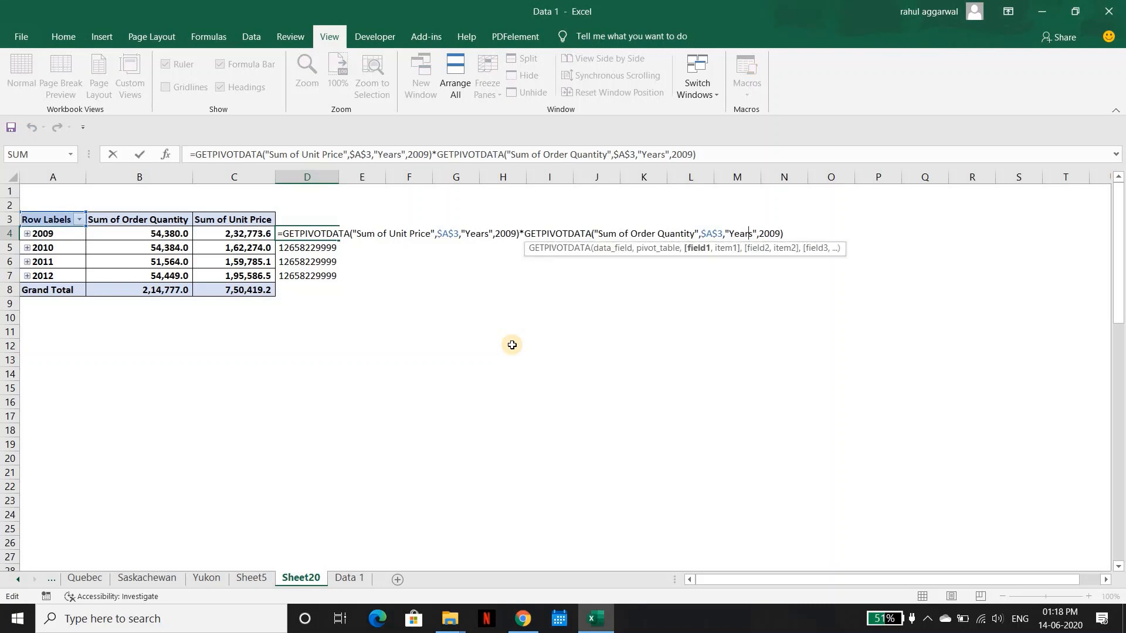
pyautogui.press('Left')
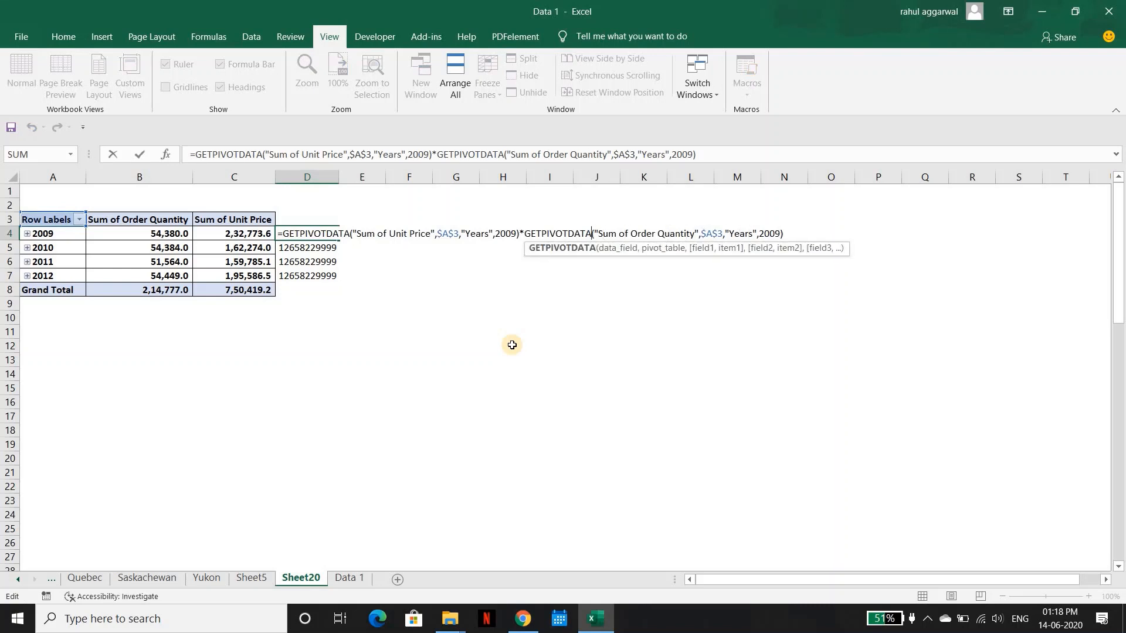
pyautogui.press('Escape')
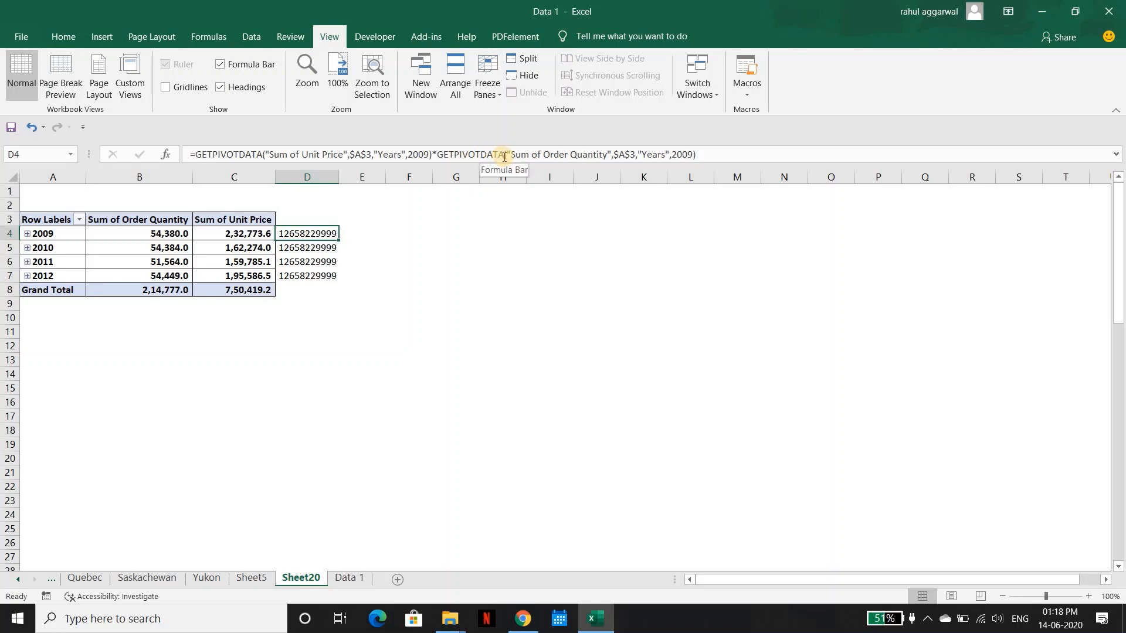
pyautogui.doubleClick(439, 154)
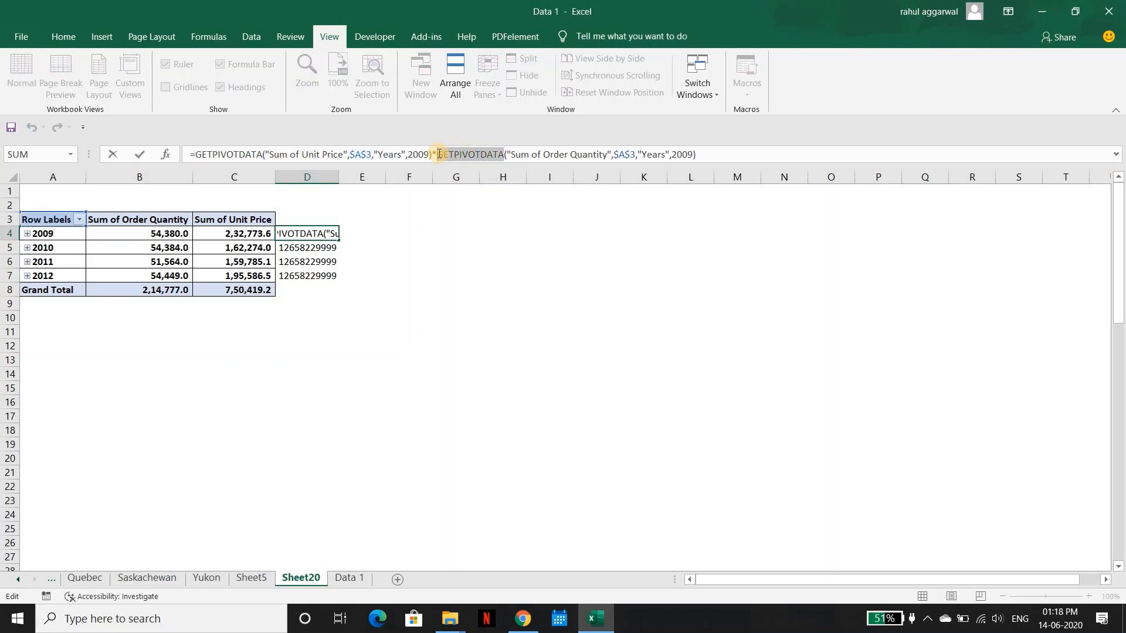
pyautogui.press('Escape')
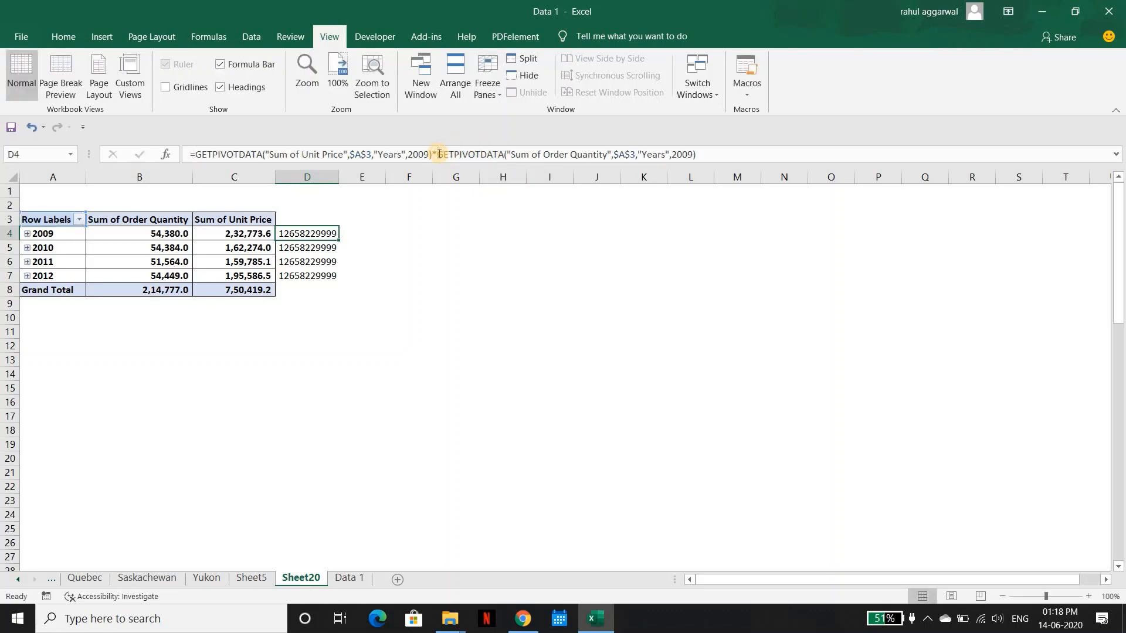
# - Turn off the Generate GetPivotData option for the PivotTable
pyautogui.click(230, 234)
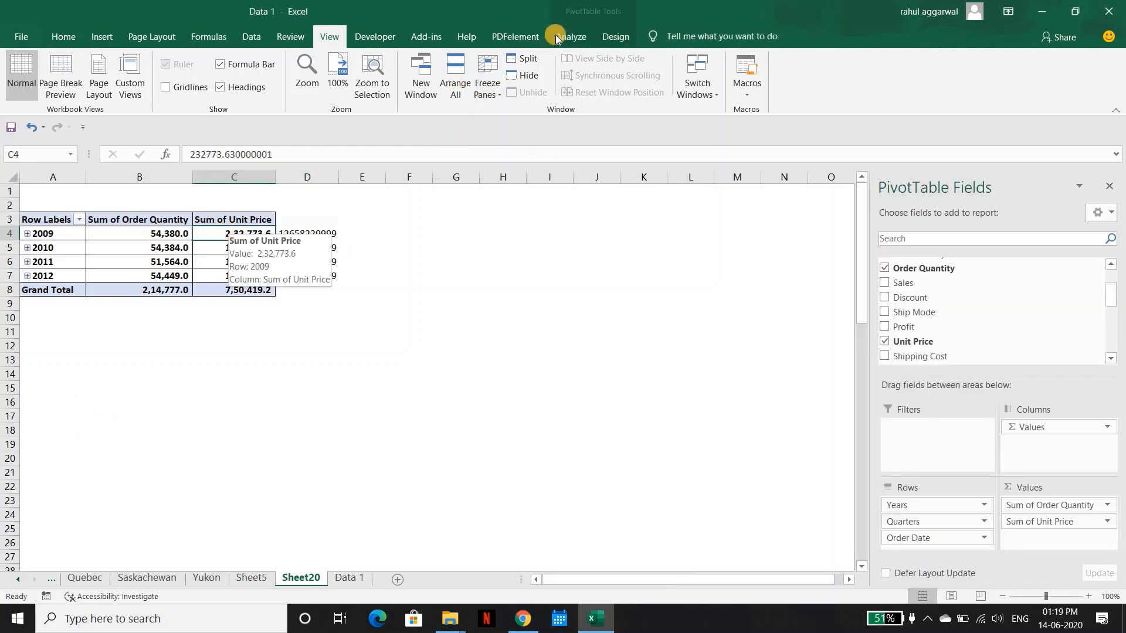
pyautogui.click(563, 37)
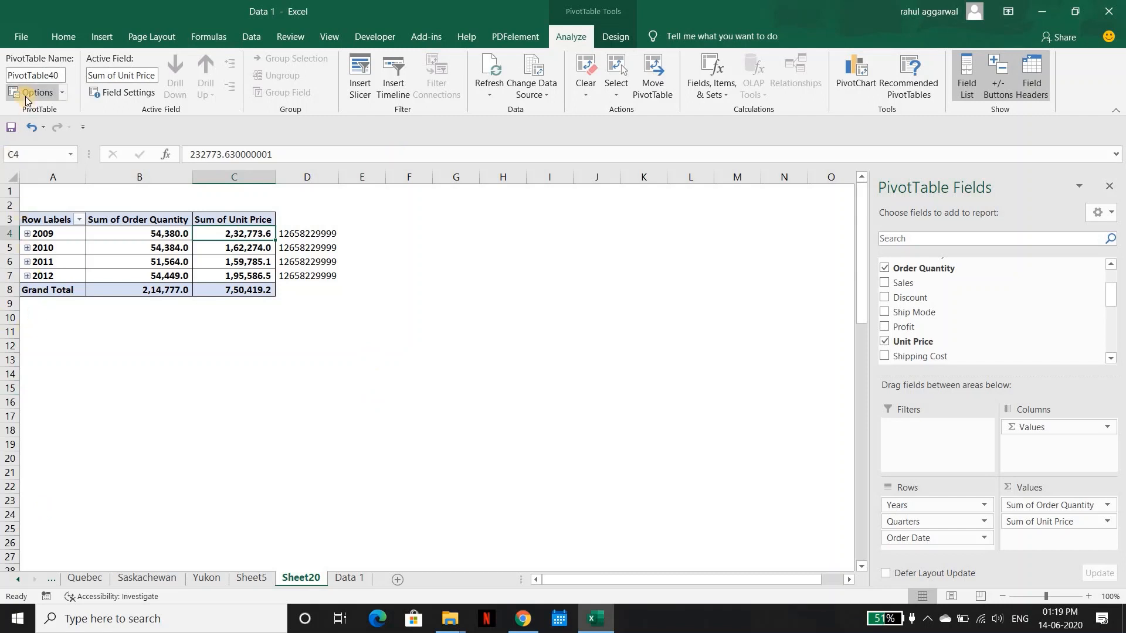
pyautogui.click(64, 95)
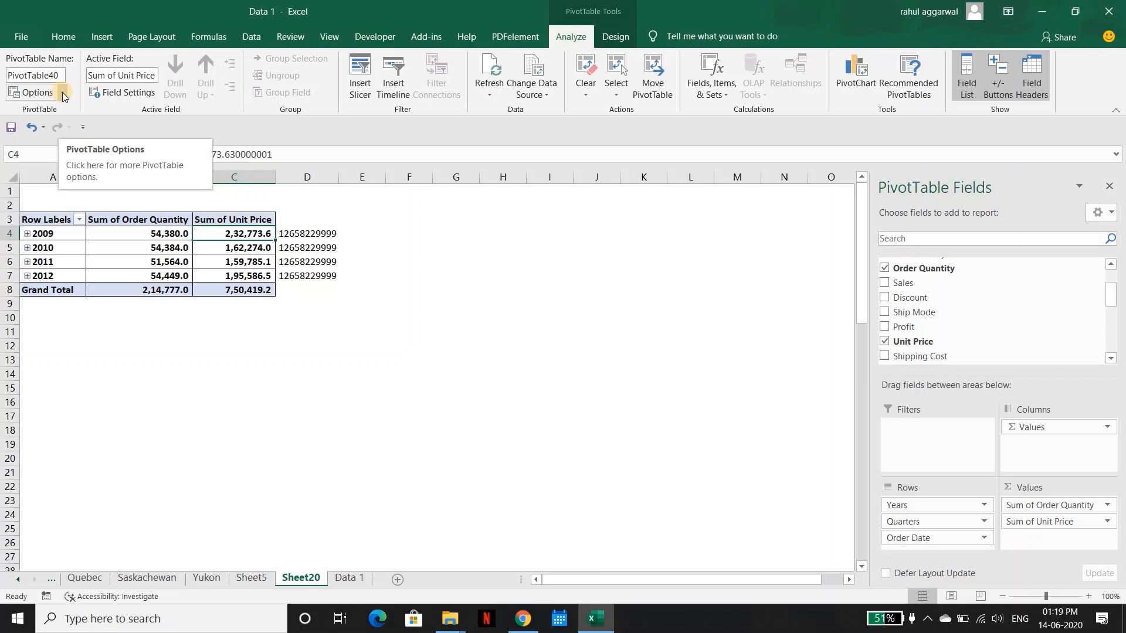
pyautogui.click(63, 94)
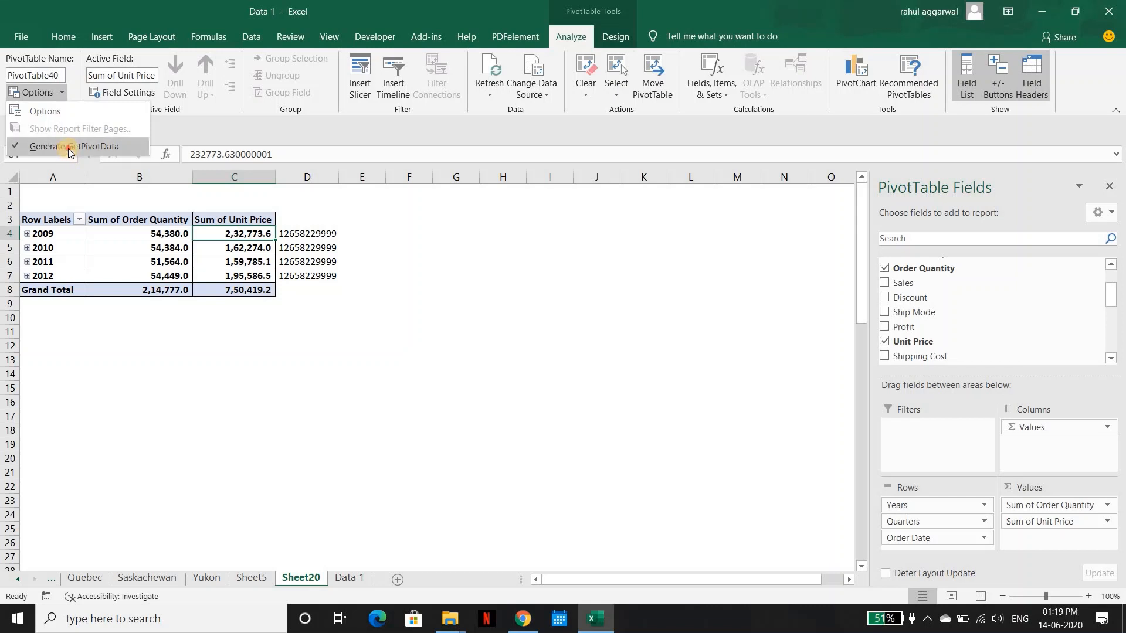
# - Replace the formula in D4 with =C4*B4, multiplying Unit Price by Order Quantity through plain cell references
pyautogui.click(245, 276)
pyautogui.press('Right')
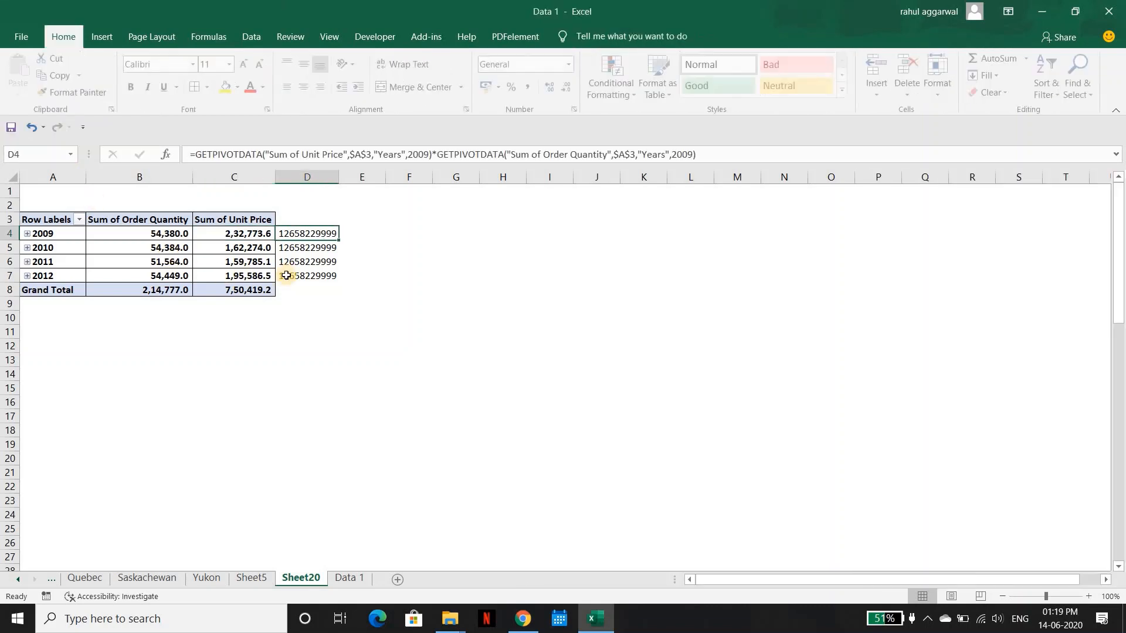
pyautogui.press('Delete')
pyautogui.write('=')
pyautogui.press('Left')
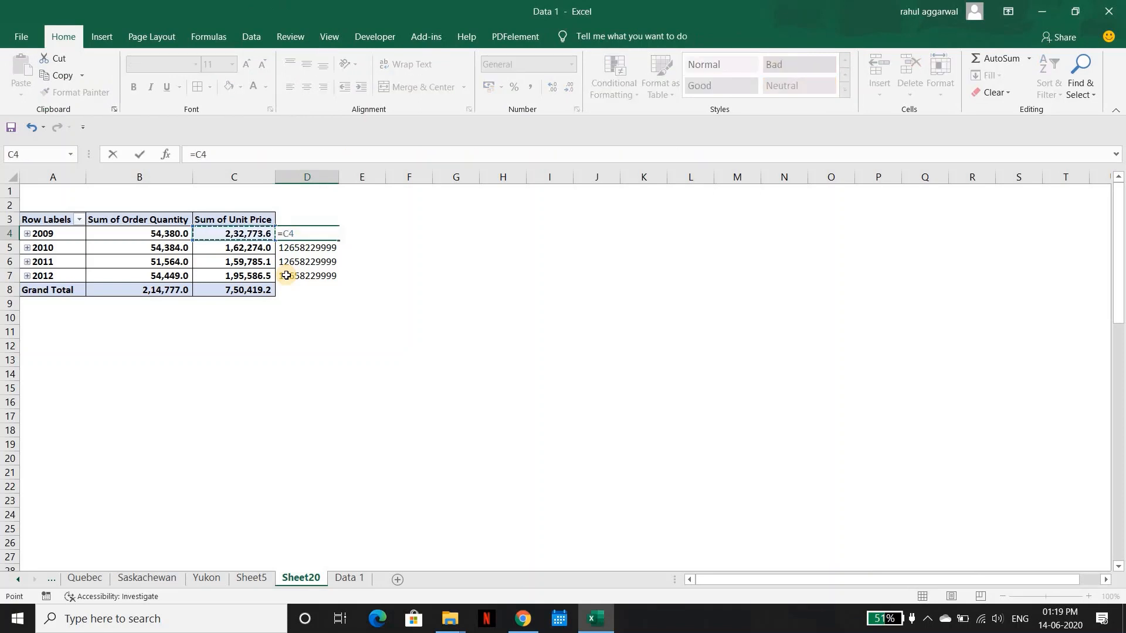
pyautogui.write('*')
pyautogui.press('Left')
pyautogui.press('Left')
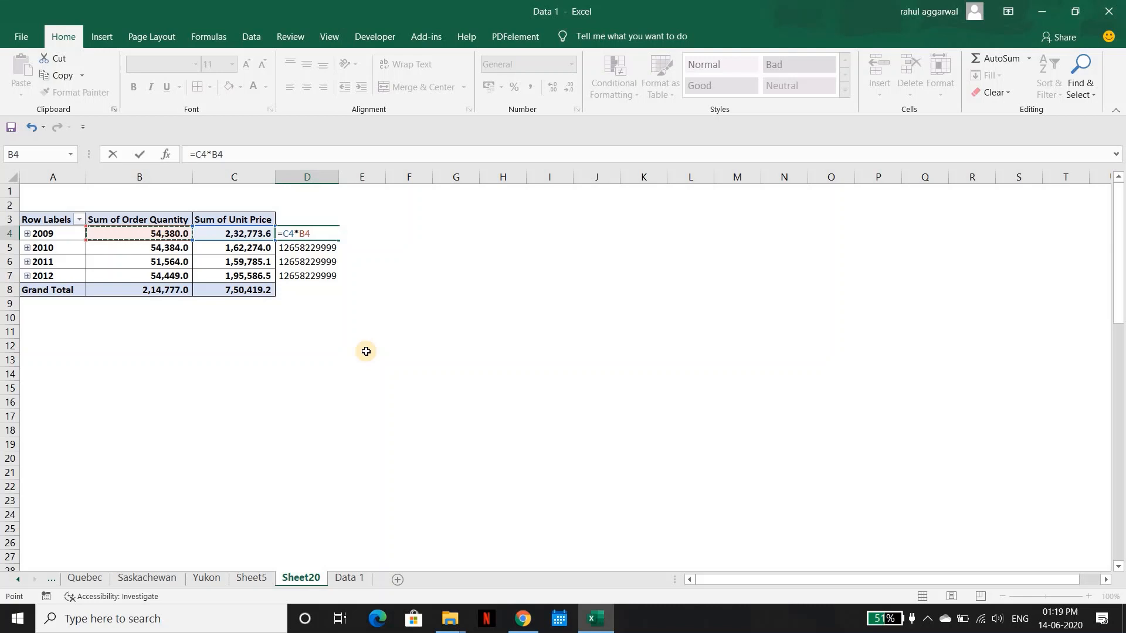
pyautogui.hotkey('ctrl', 'Return')
# - Fill the =C4*B4 formula from D4 down through D7, check the copy in D5, and reselect D4:D7
pyautogui.hotkey('shift', 'Down')
pyautogui.hotkey('shift', 'Down')
pyautogui.hotkey('shift', 'Down')
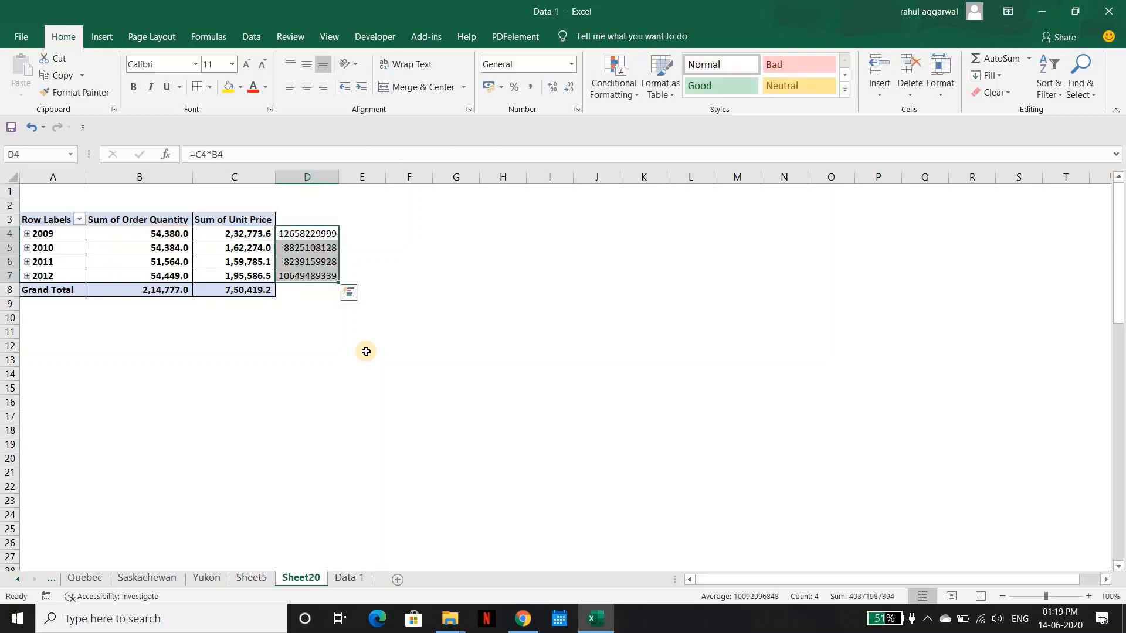
pyautogui.press('Down')
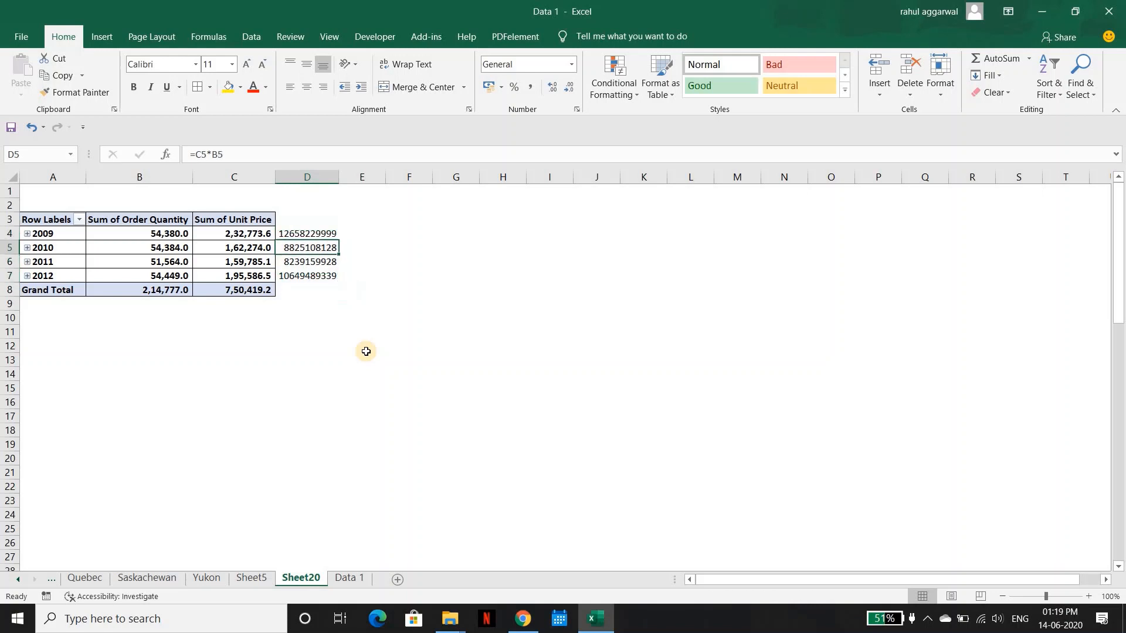
pyautogui.press('Up')
pyautogui.hotkey('ctrl', 'shift', 'Down')
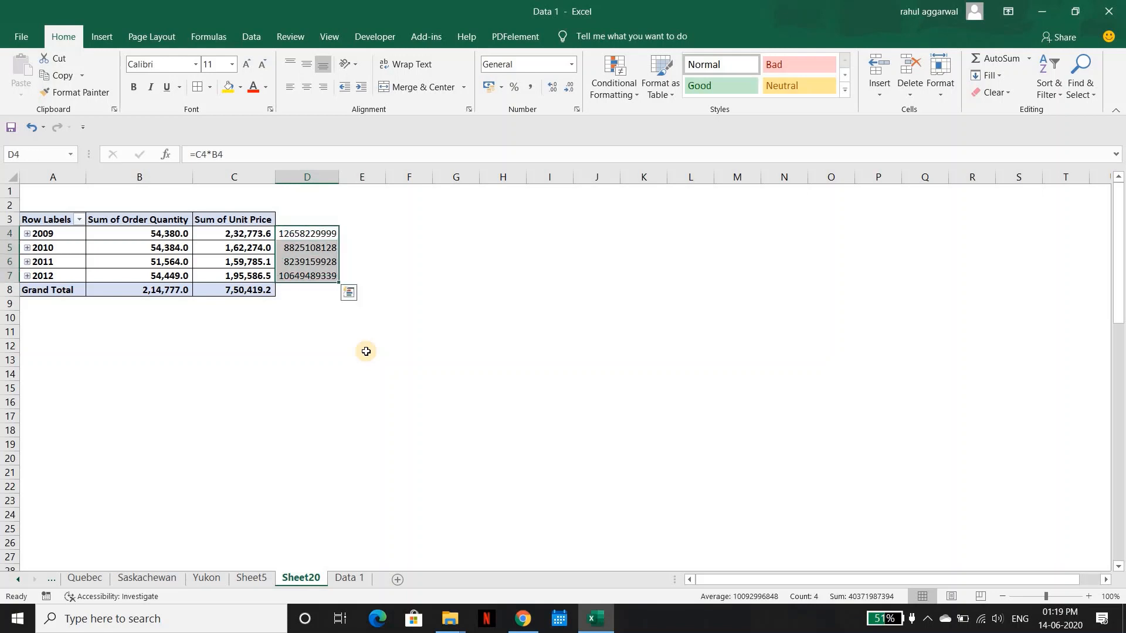